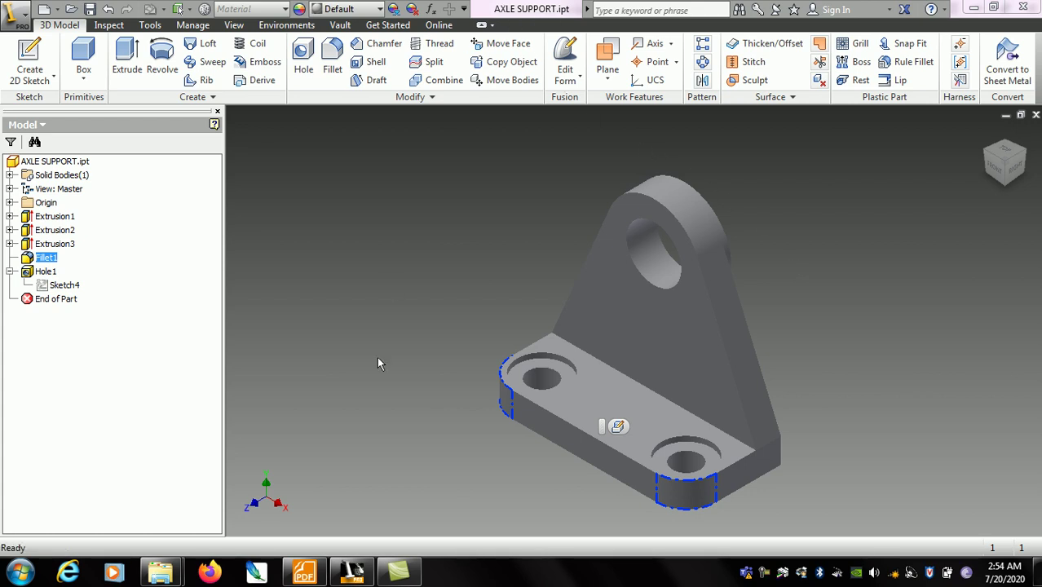
Step: Check the axle support drawing in CASTER.pdf, and in Inventor create a new part from the metric Standard (mm).ipt template
click(307, 573)
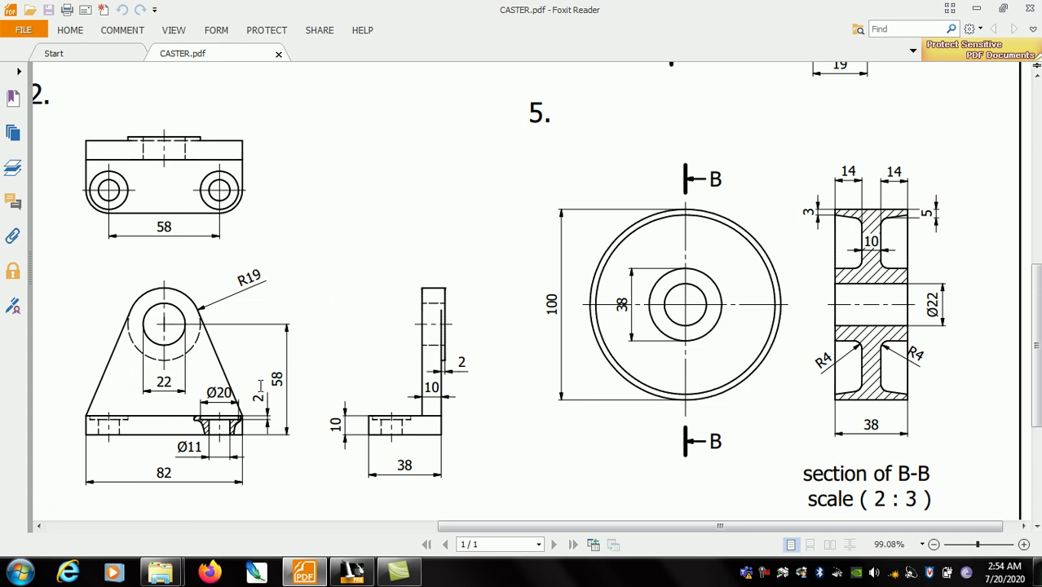
click(352, 573)
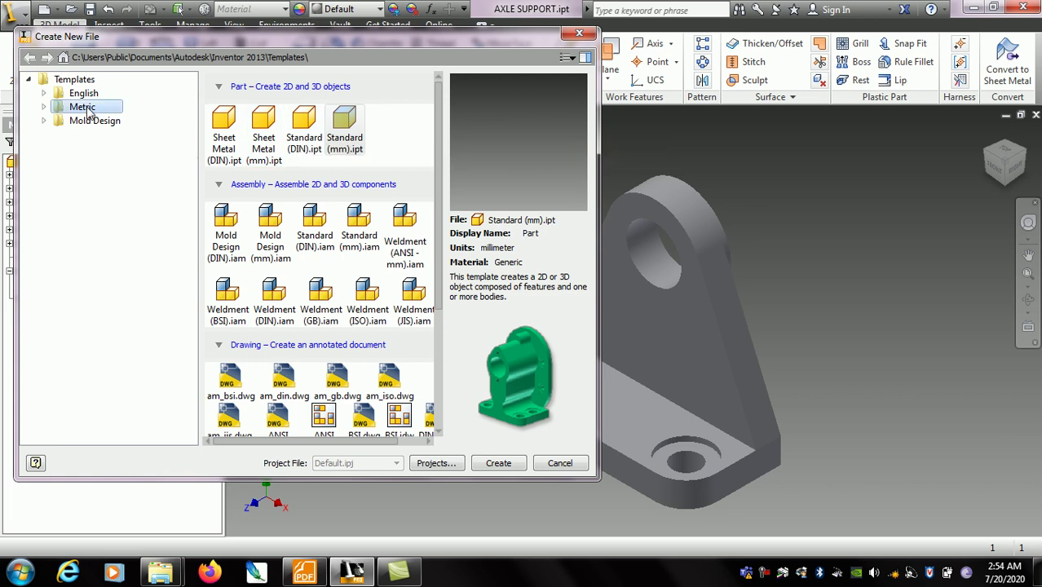
double_click(342, 134)
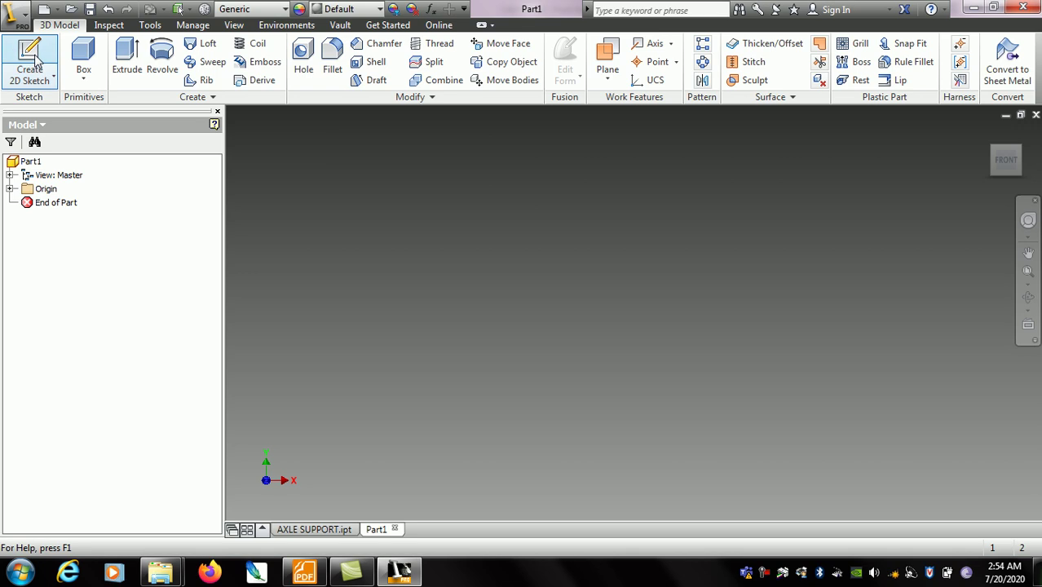
Step: Start a 2D sketch on the front XY plane and consult the CASTER.pdf drawing for the base plate
click(33, 59)
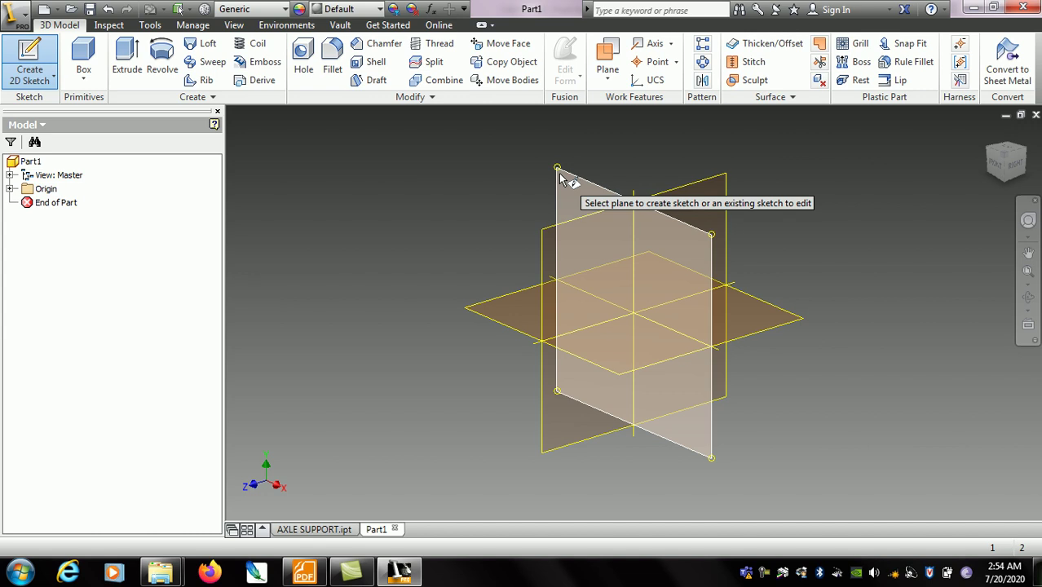
click(557, 173)
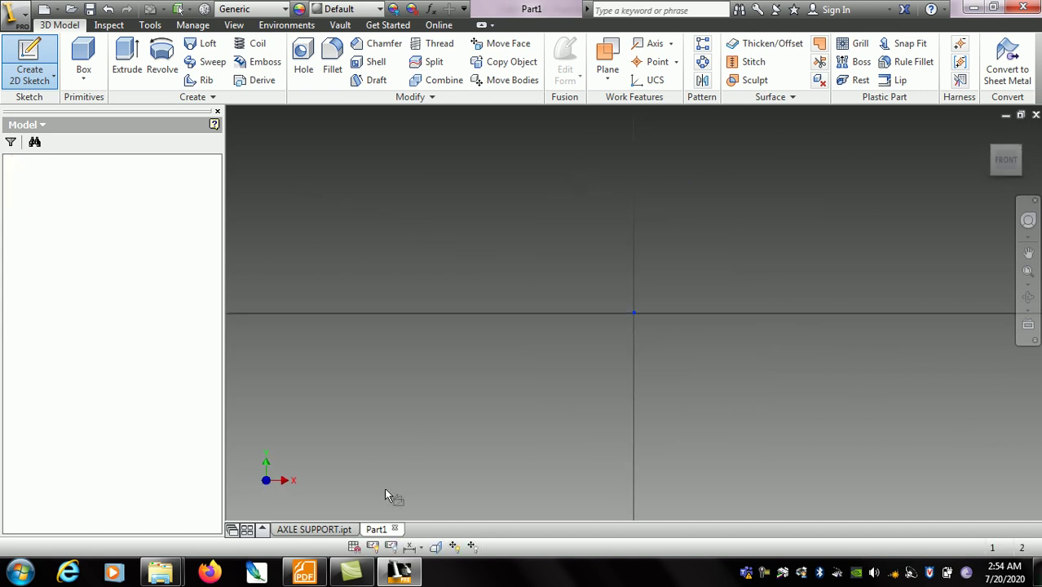
click(313, 572)
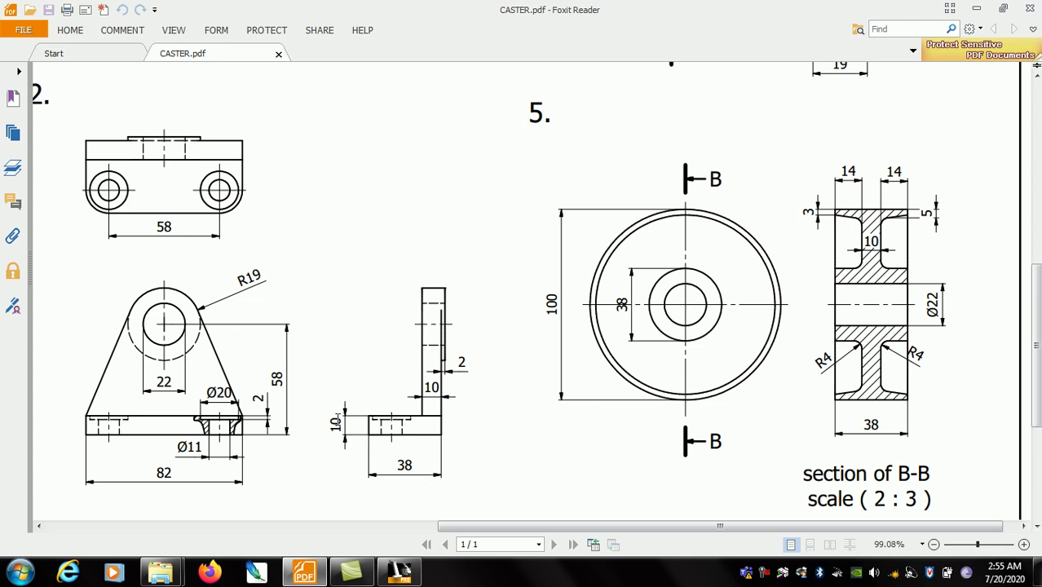
click(398, 573)
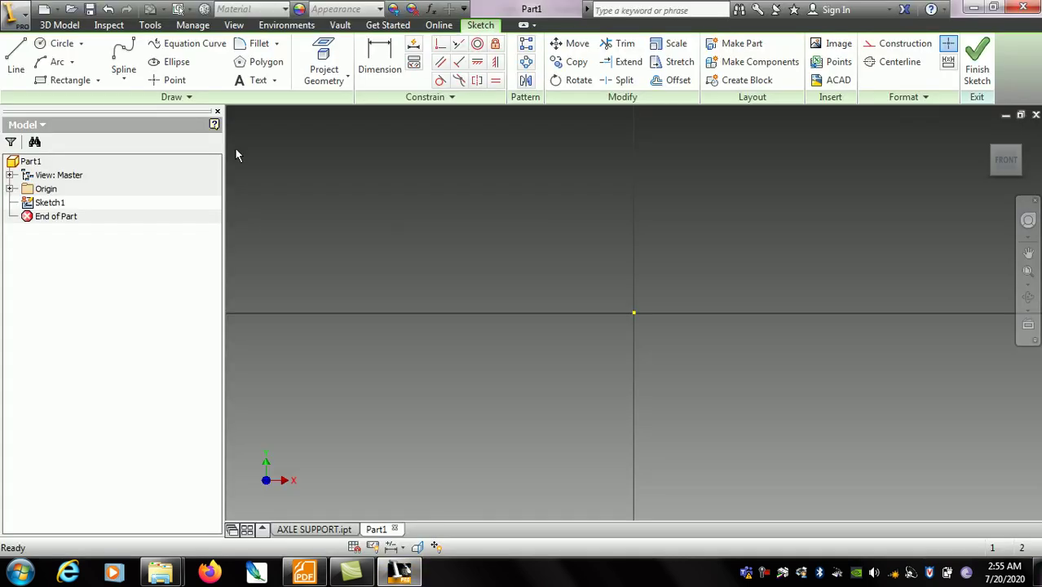
Step: Sketch a rectangle about 17 by 8 mm with its lower-left corner on the origin
click(68, 82)
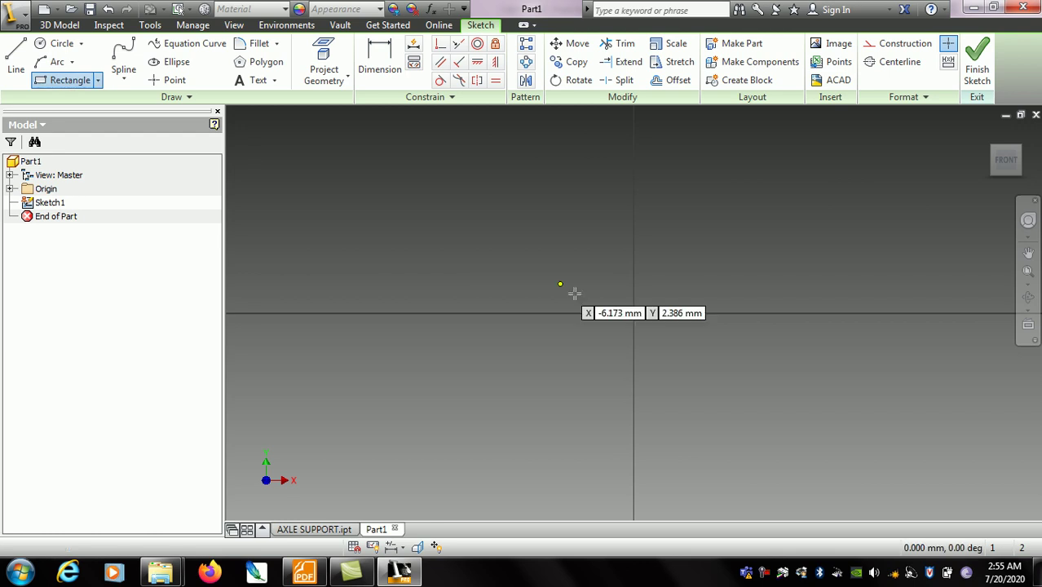
click(634, 313)
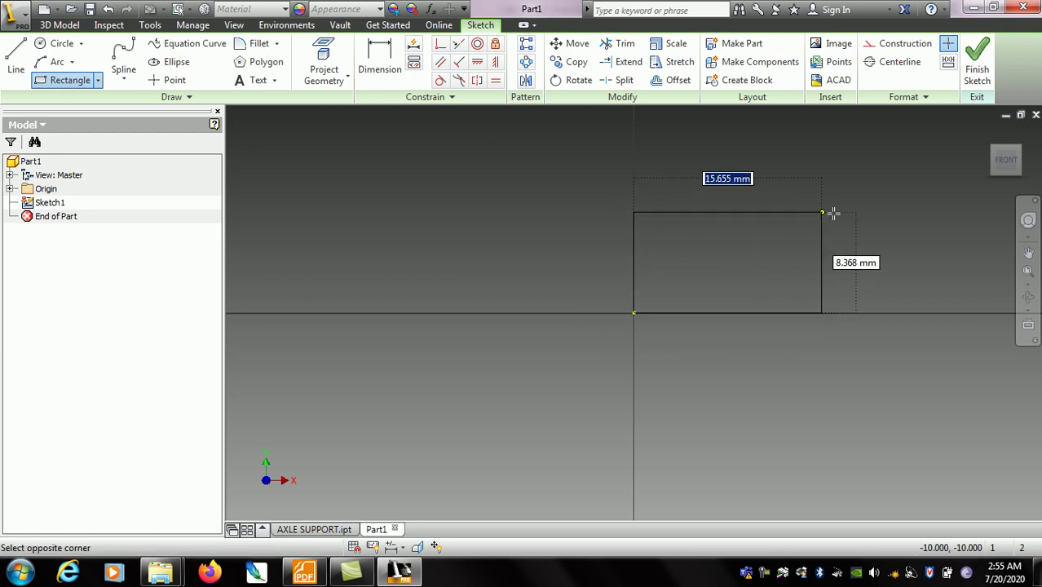
key(Escape)
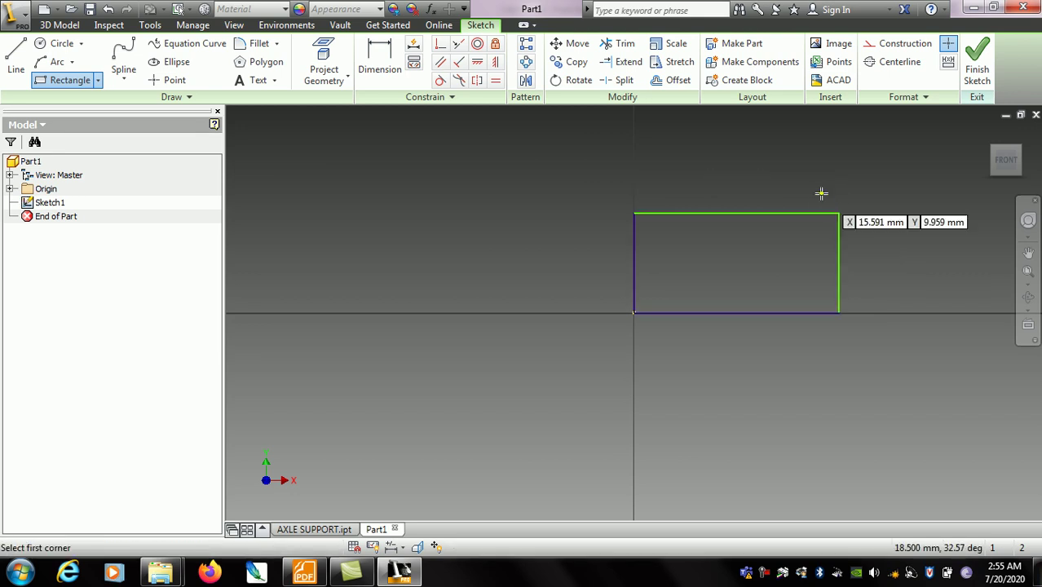
click(821, 193)
right_click(819, 193)
click(864, 196)
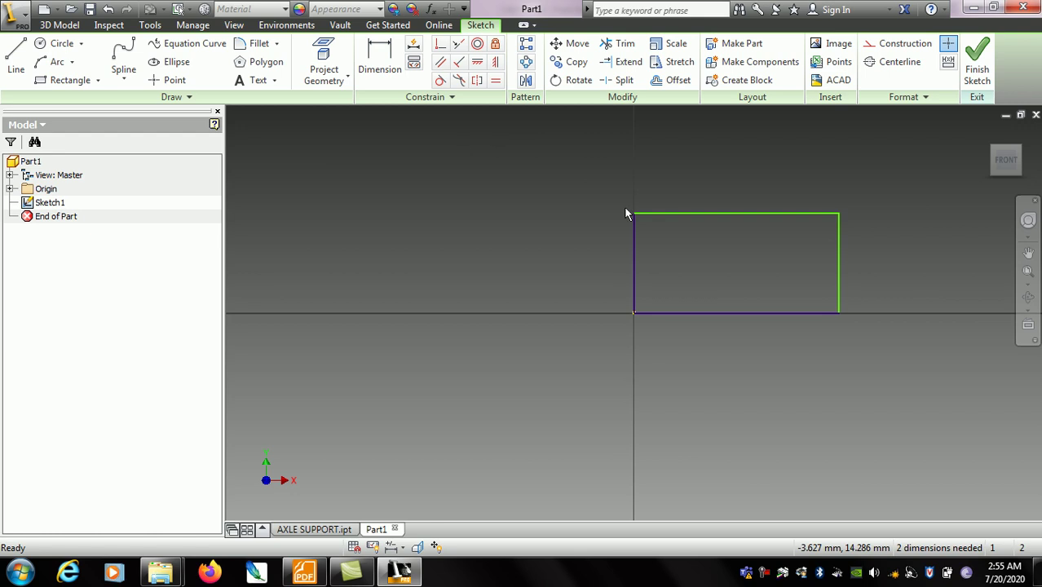
Step: Dimension the rectangle's bottom edge to 82 mm, as given in the CASTER.pdf drawing
click(377, 61)
click(711, 314)
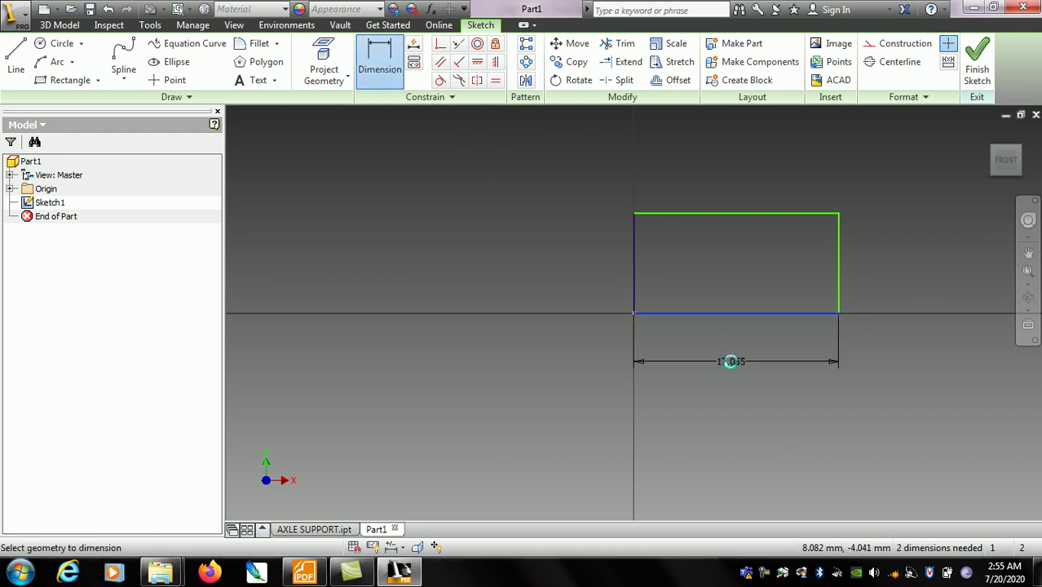
click(731, 361)
click(316, 573)
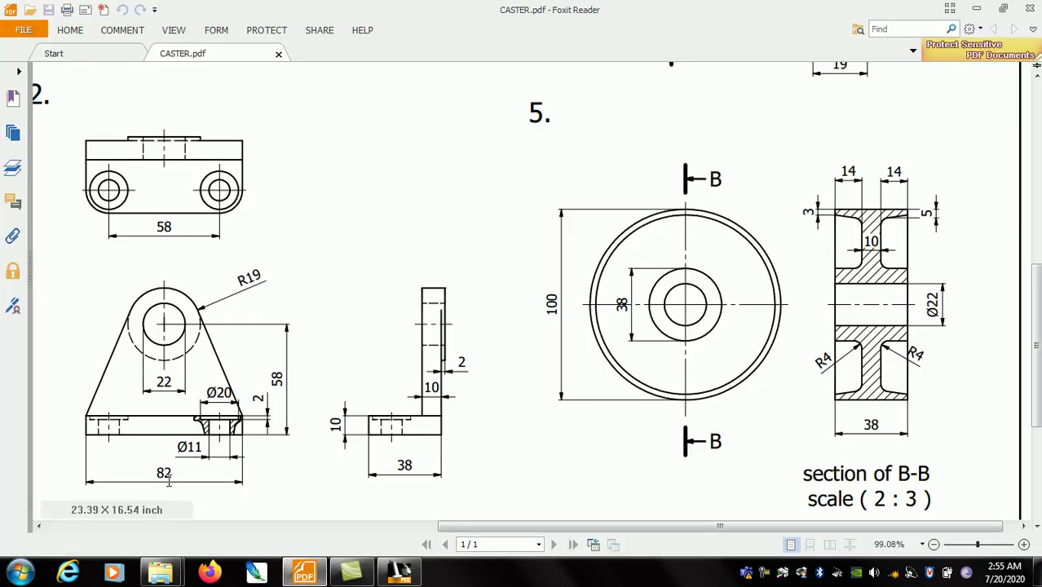
click(406, 569)
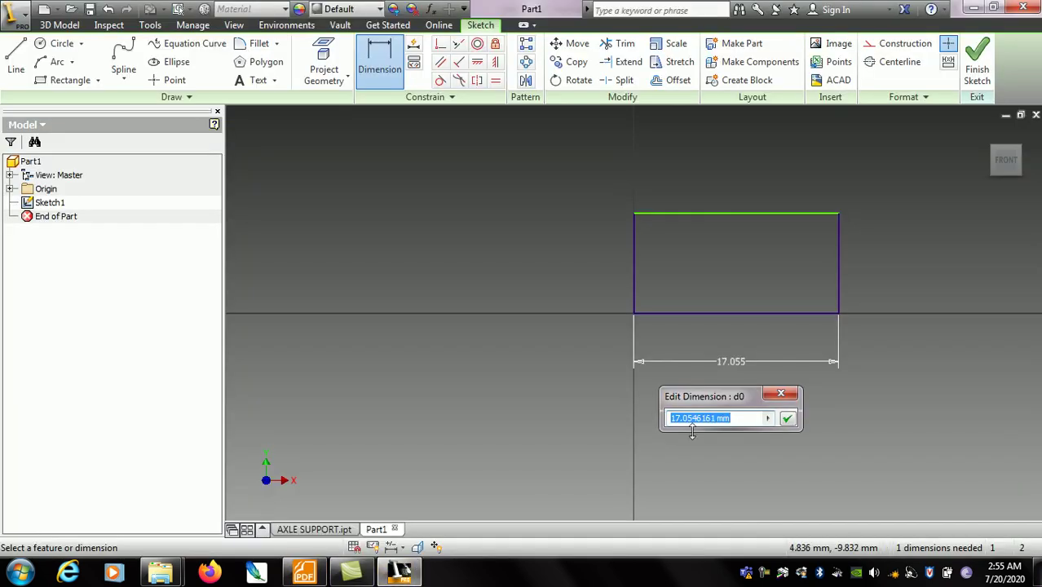
text(8)
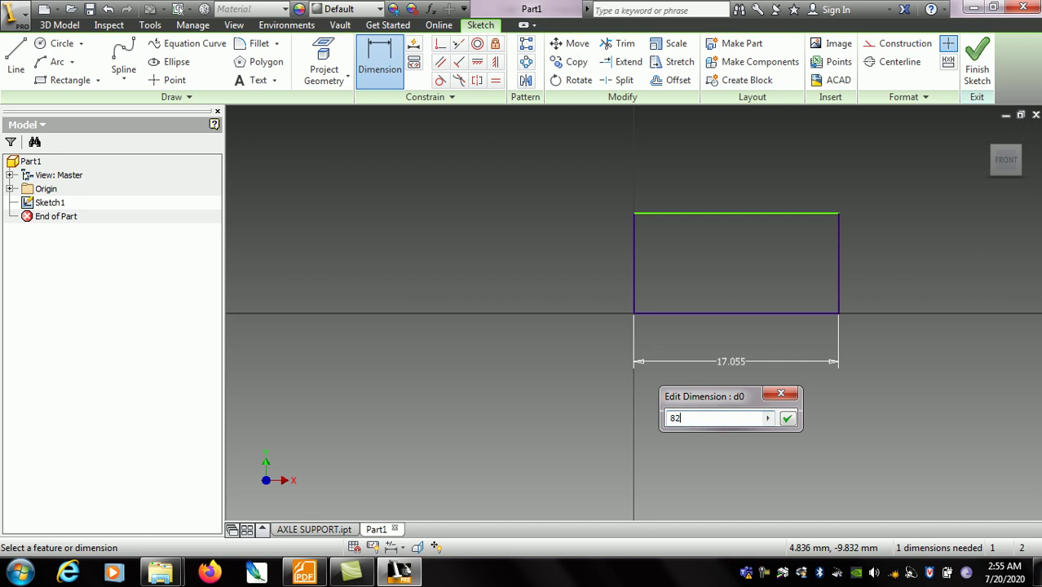
text(2)
click(786, 417)
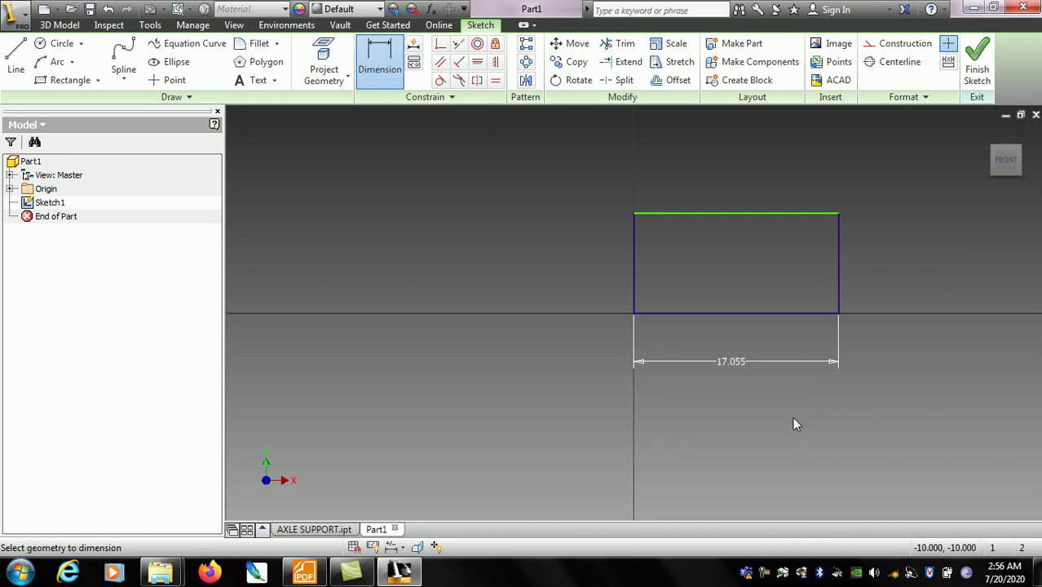
Step: Dimension the rectangle's left edge to 38 mm, checking the height against the CASTER.pdf drawing
click(637, 259)
click(585, 262)
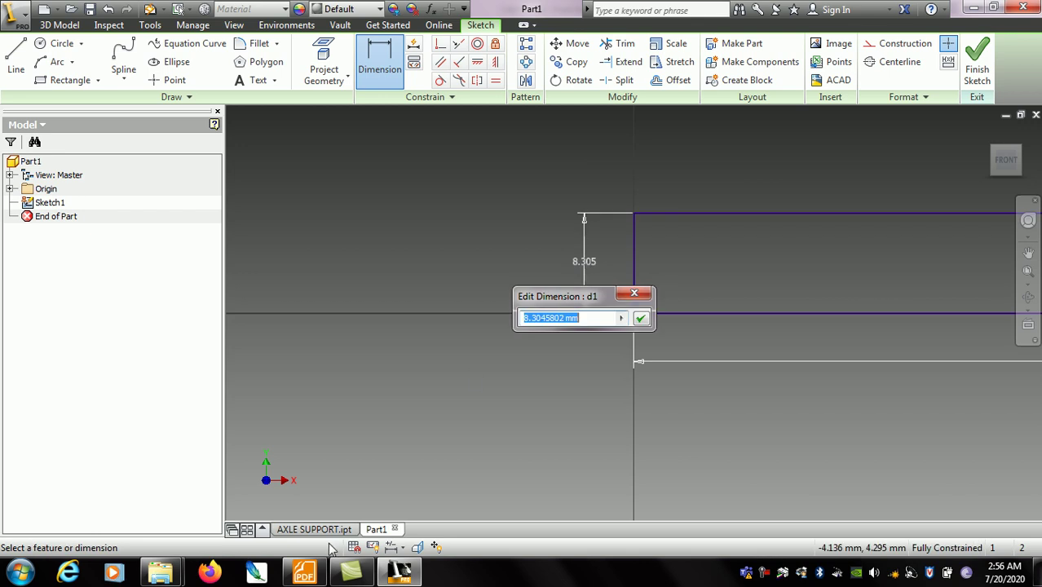
click(304, 572)
click(304, 572)
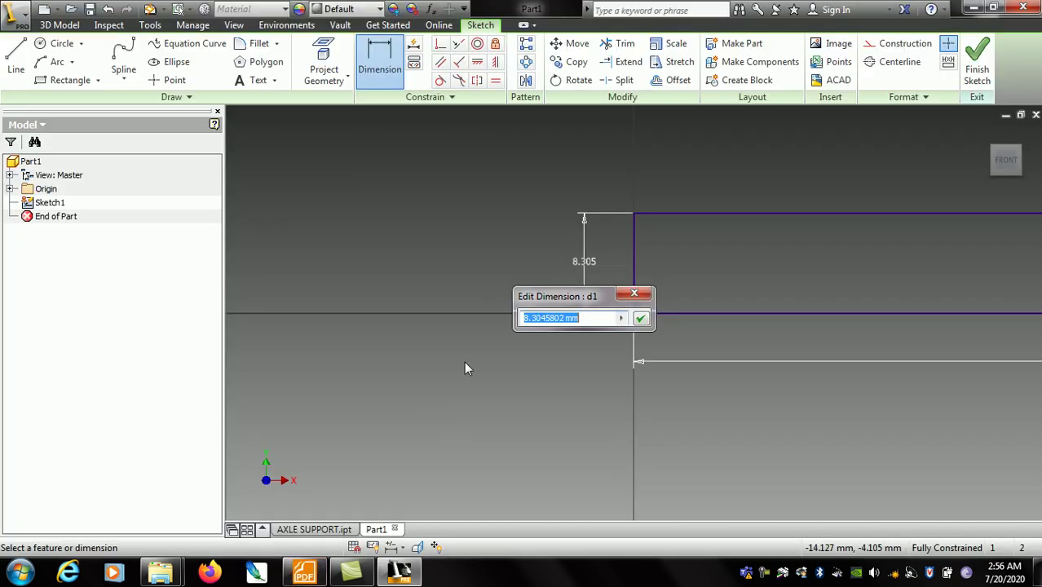
text(38)
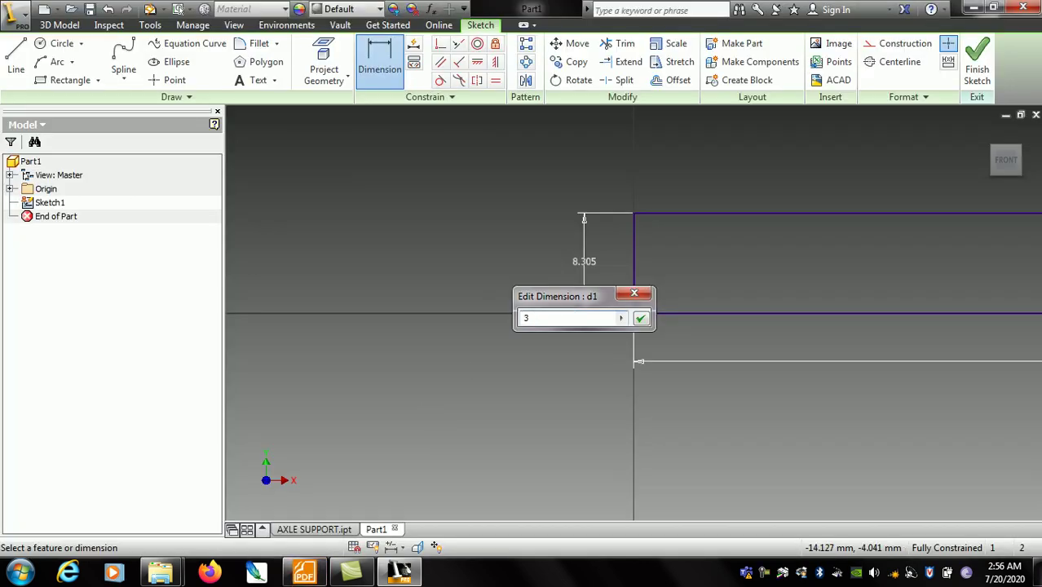
click(641, 319)
click(1028, 271)
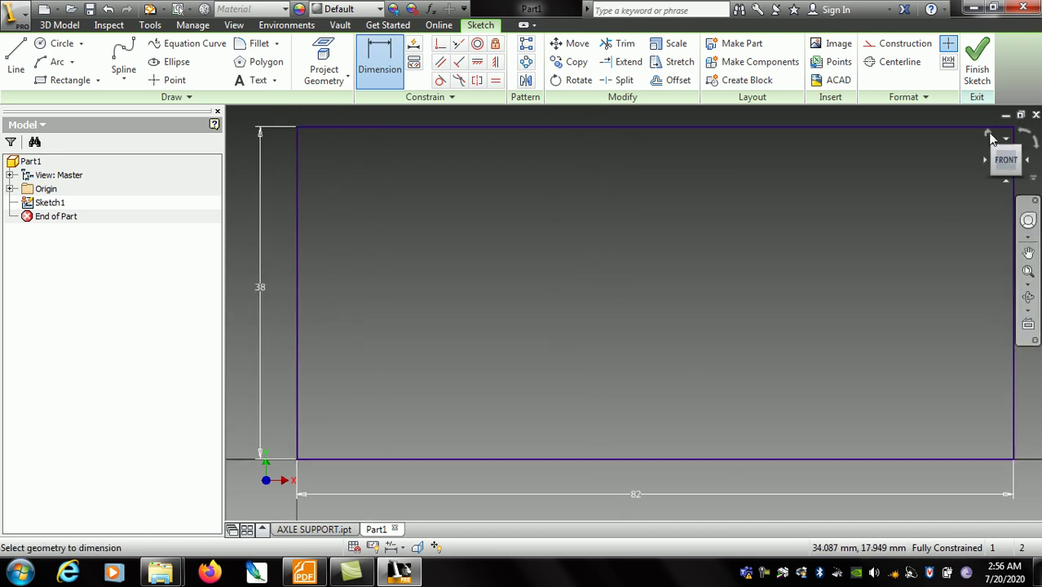
Step: Finish the sketch and extrude the rectangle 10 mm upward as a solid, checking the thickness in the CASTER.pdf drawing
click(976, 62)
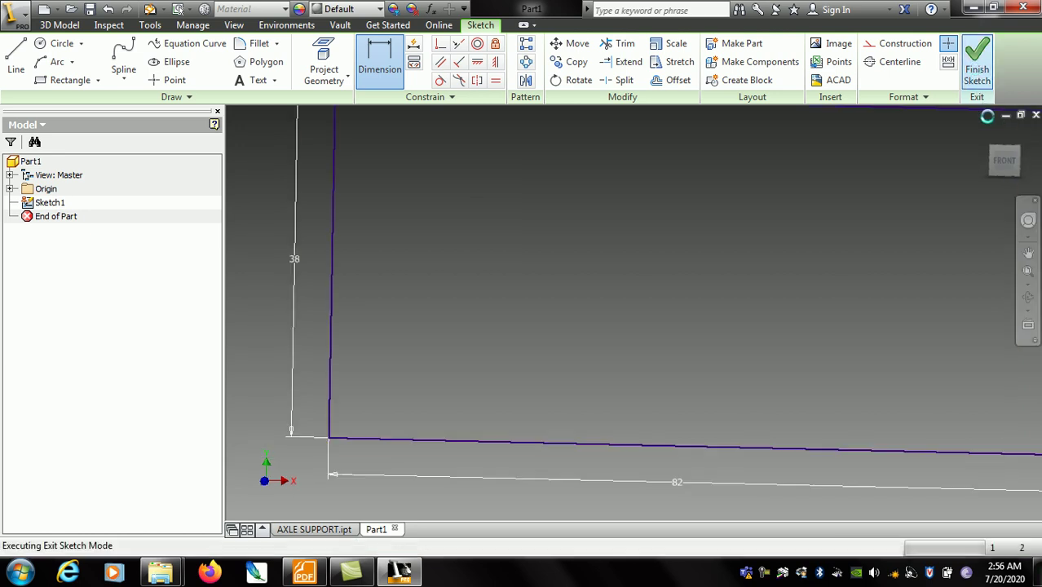
click(987, 133)
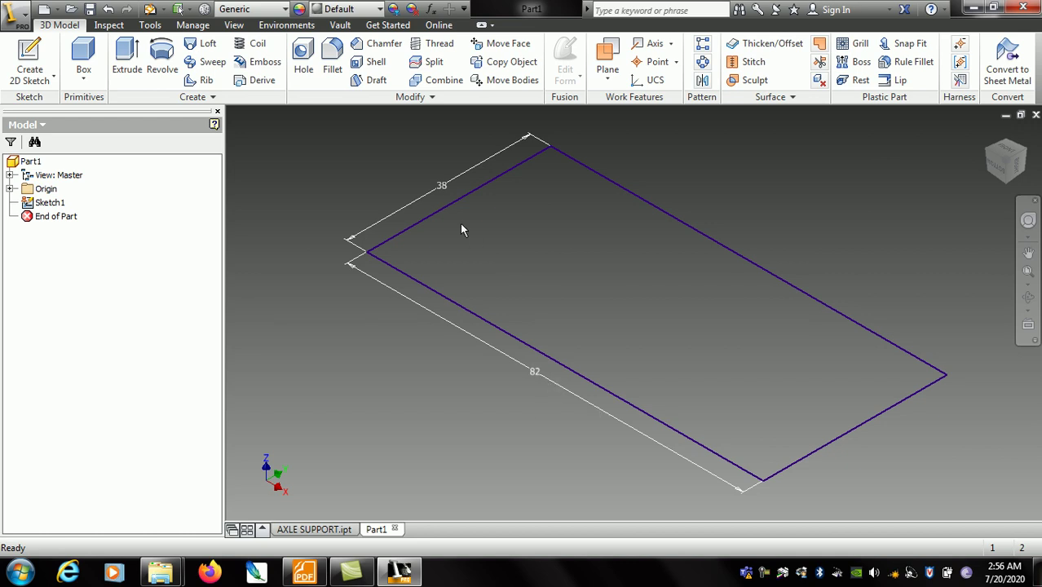
click(127, 58)
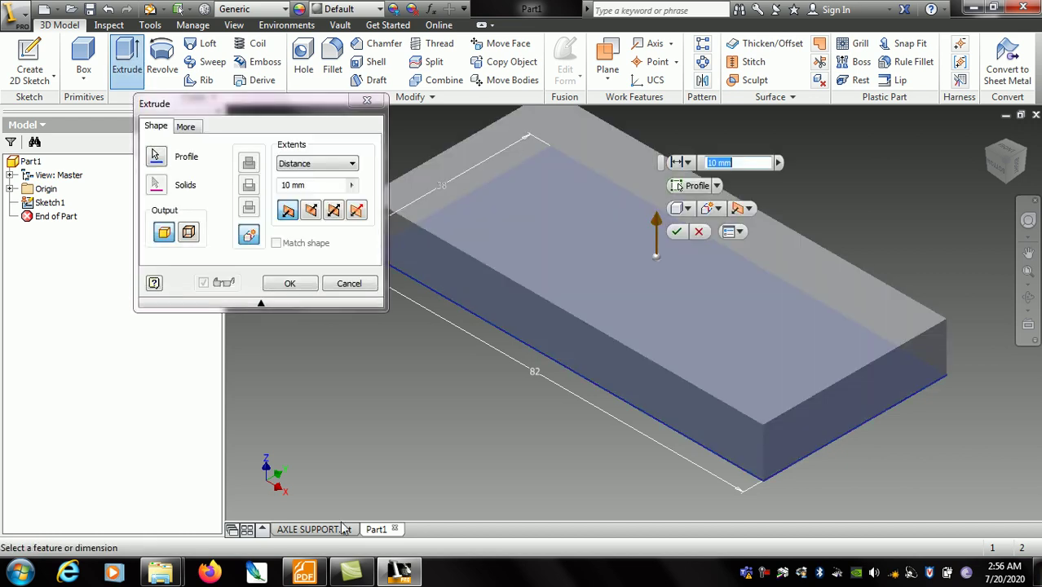
click(305, 573)
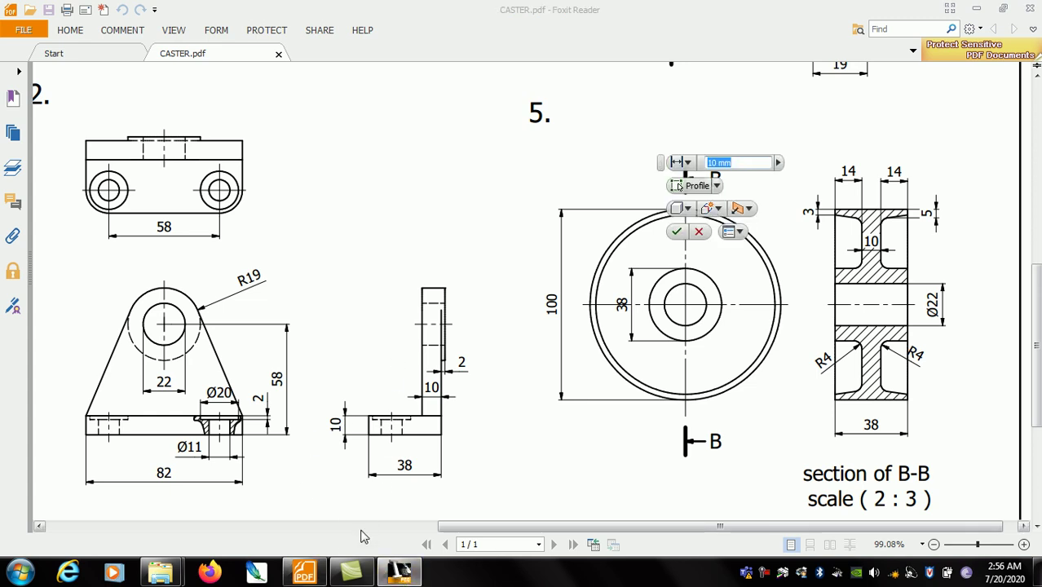
click(397, 574)
click(397, 574)
click(397, 574)
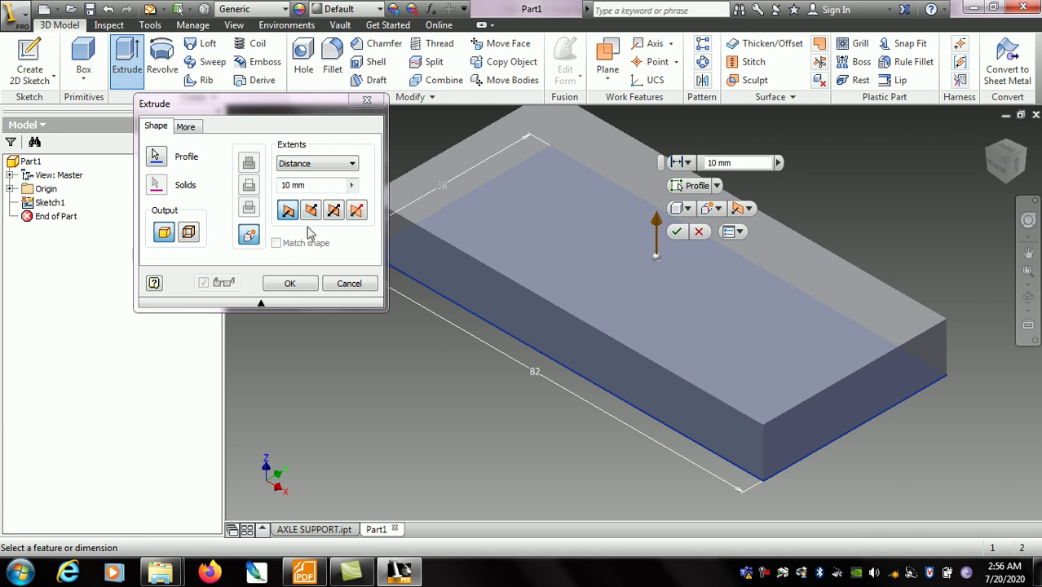
click(237, 172)
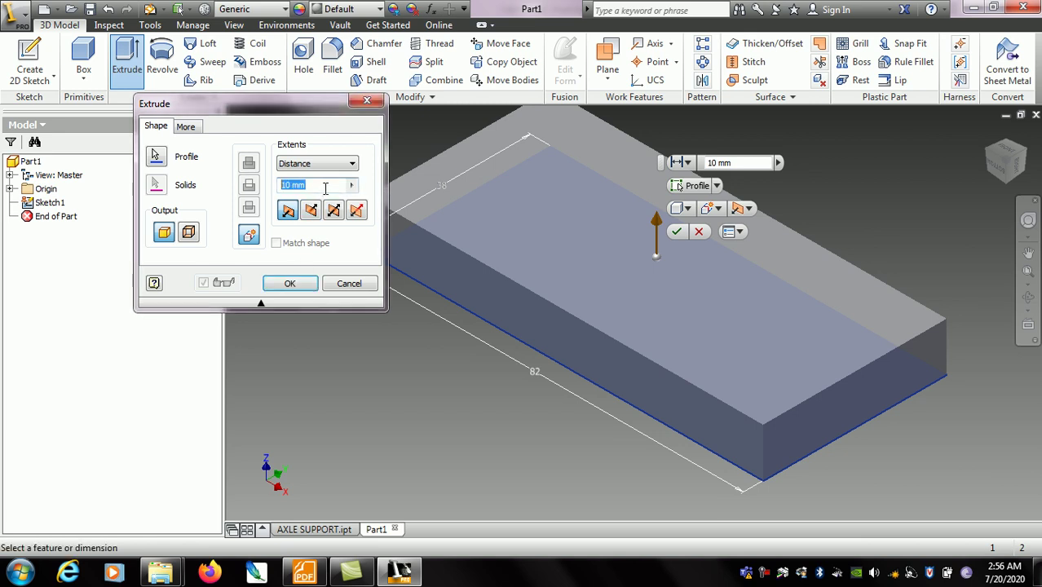
text(10)
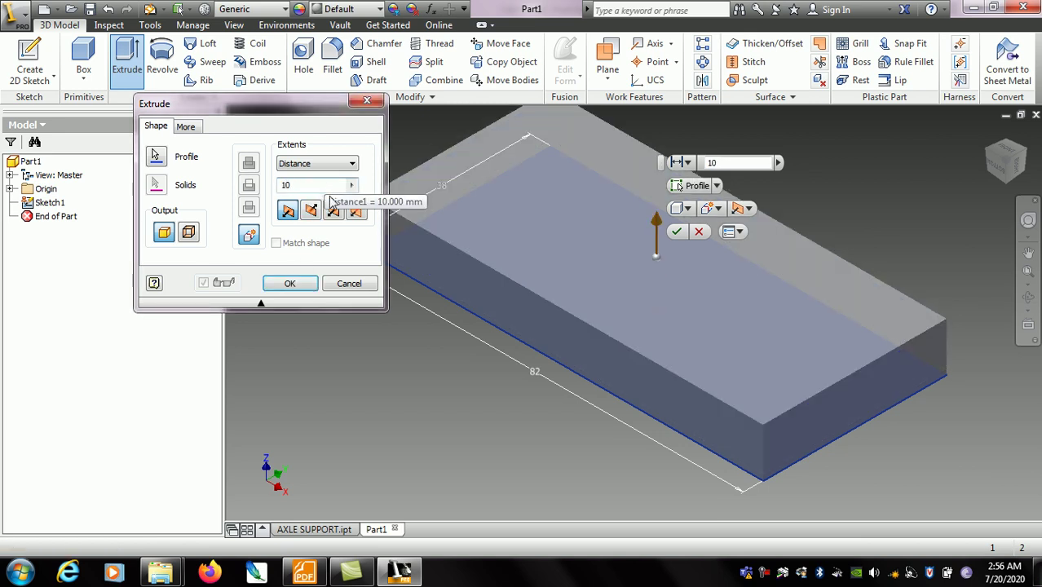
click(300, 282)
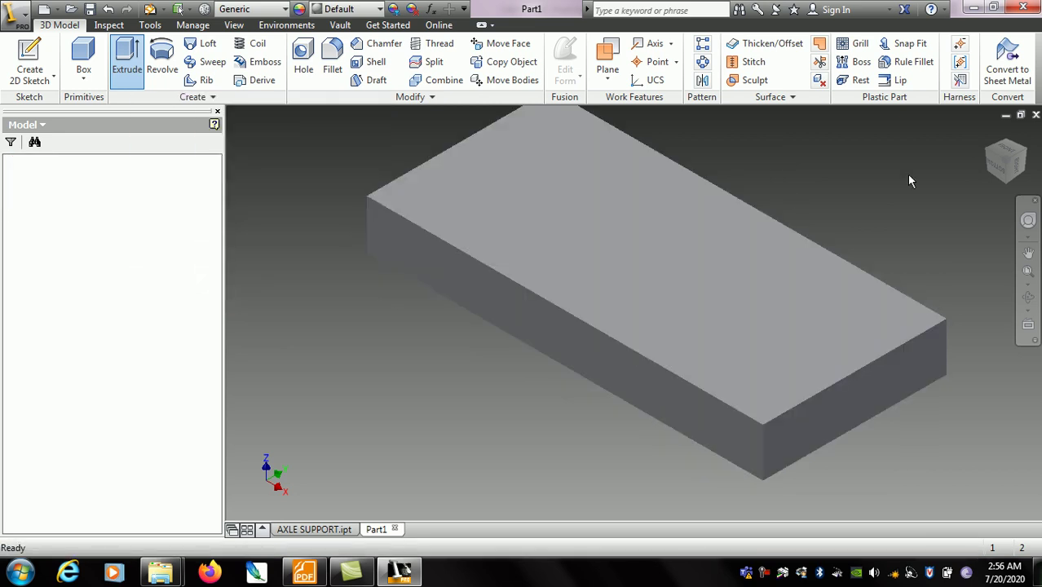
Step: Review the hole layout in the CASTER.pdf drawing and start a new sketch on the plate's top face
click(987, 132)
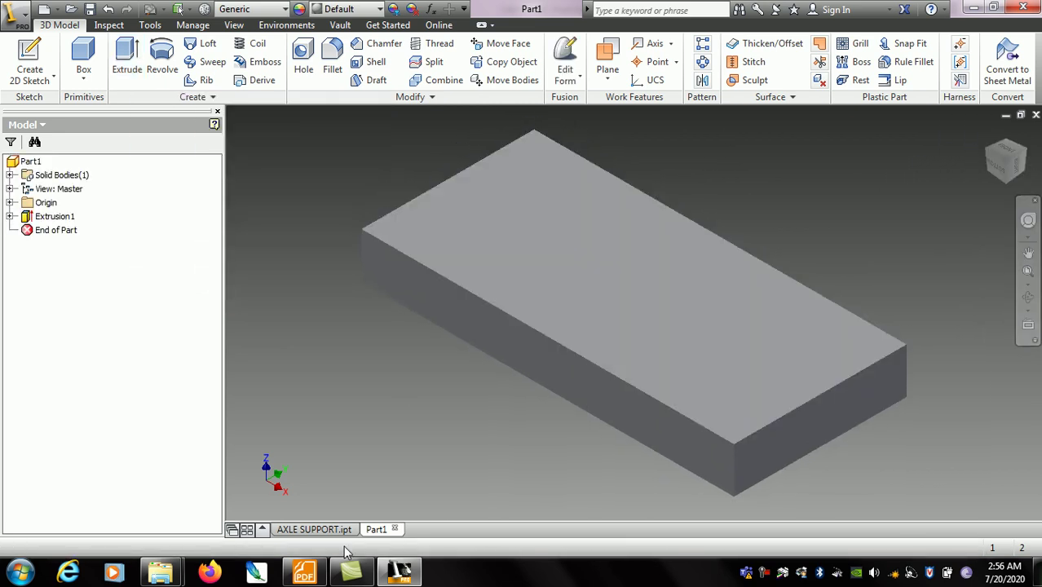
click(305, 572)
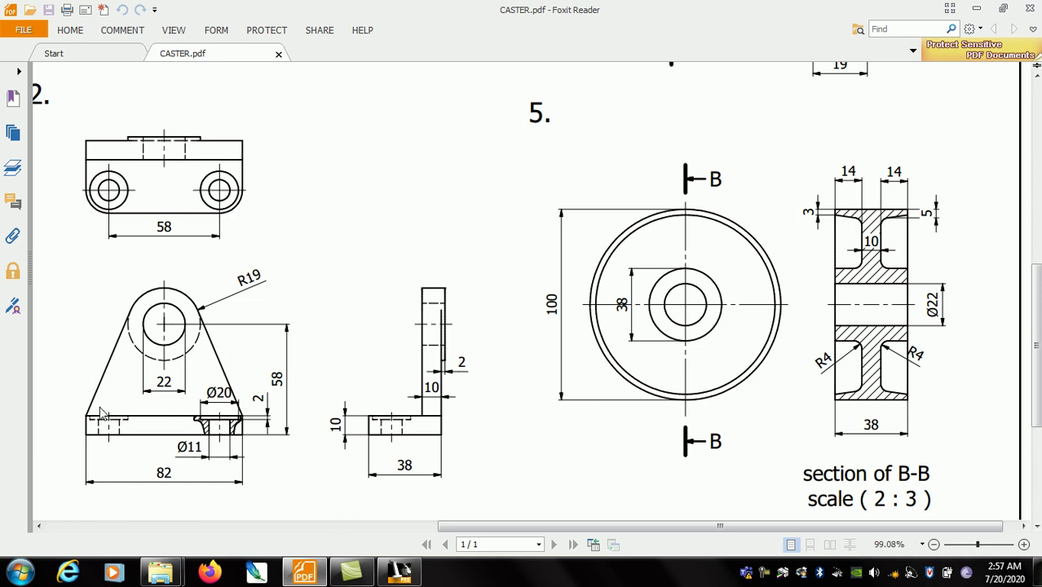
click(385, 579)
click(29, 54)
click(578, 264)
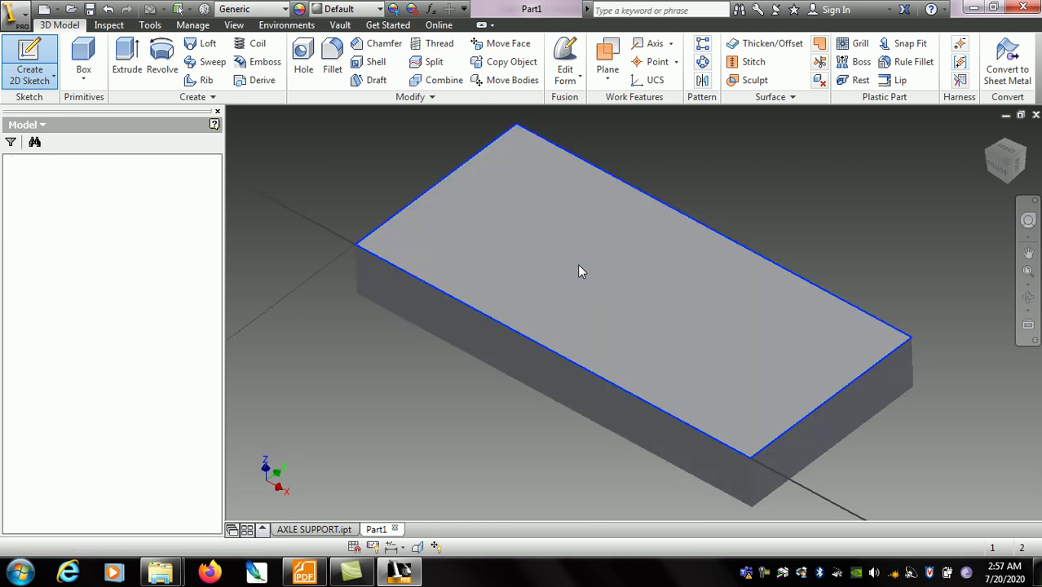
Step: Place two level sketch points on the plate face, one near each short side, about 13 mm above the lower edge
click(168, 79)
click(457, 351)
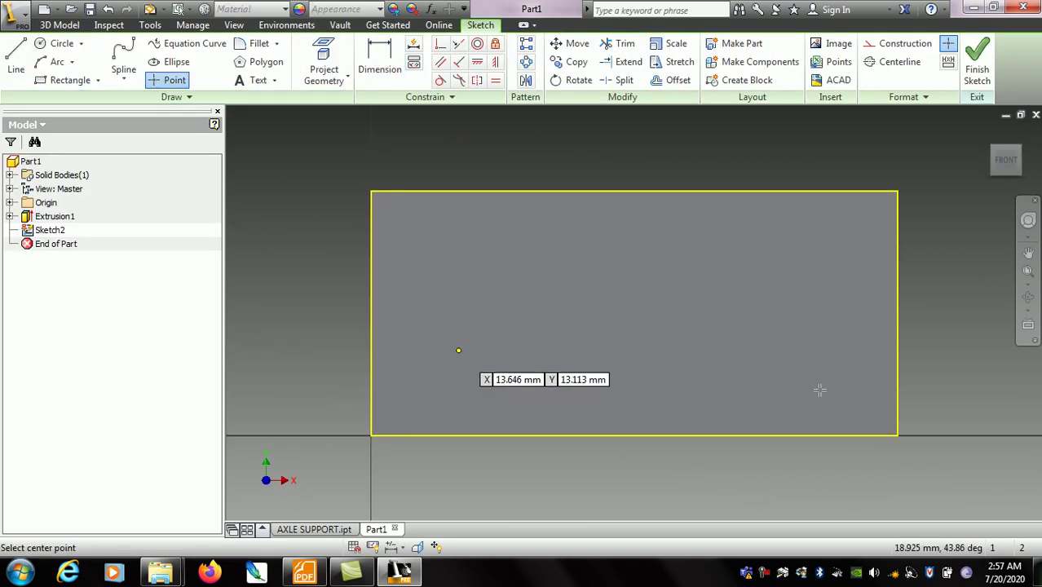
click(835, 350)
Step: Dimension the left sketch point 12 mm from the plate's left edge
key(d)
click(373, 346)
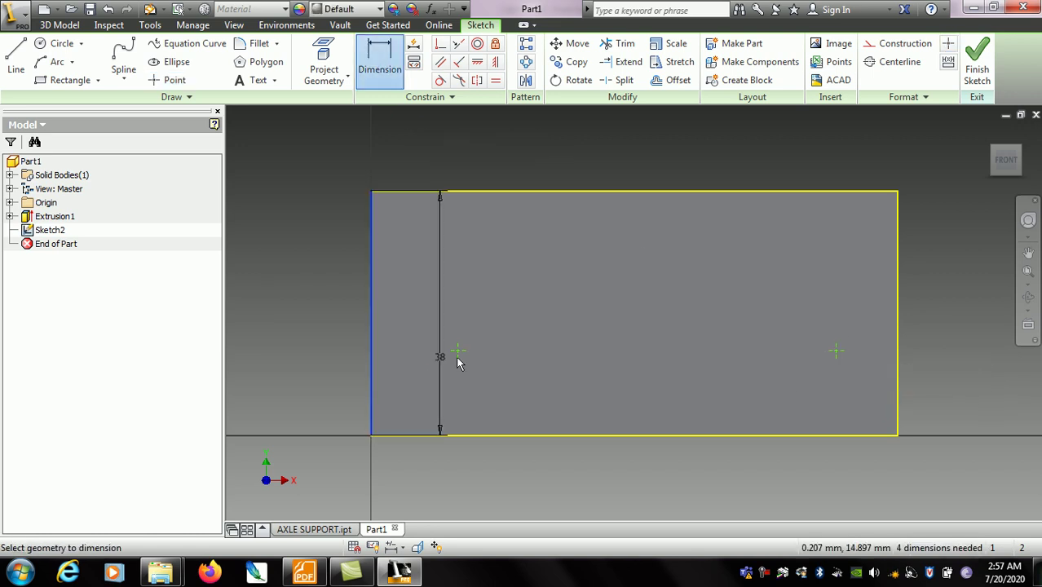
click(457, 350)
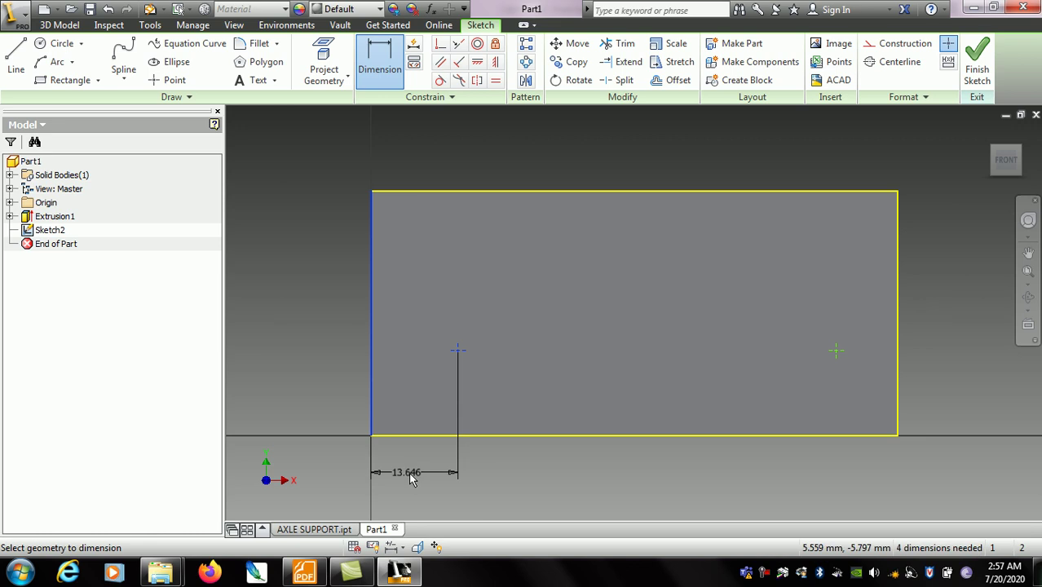
click(409, 474)
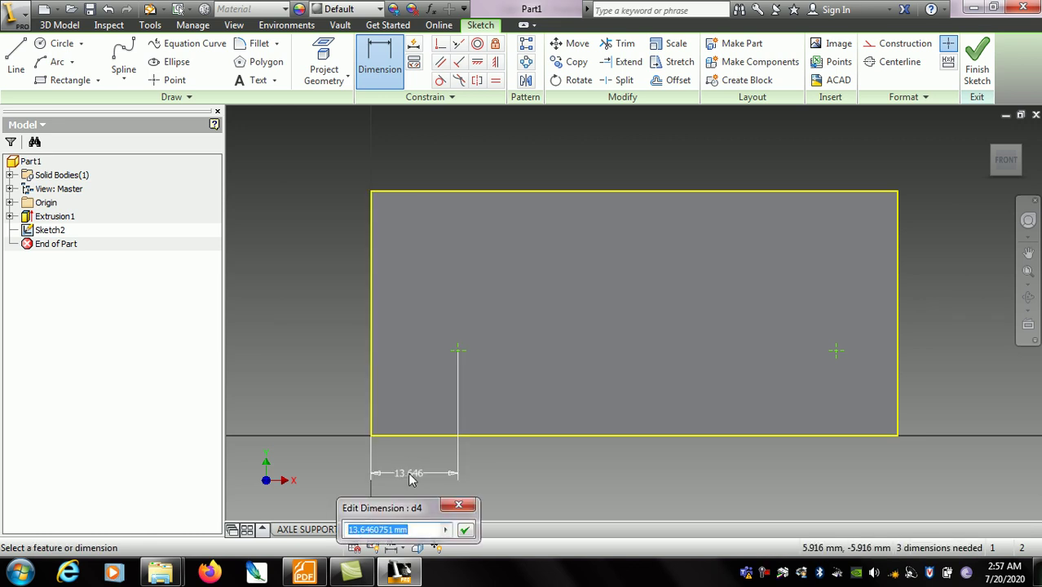
text(12)
key(Return)
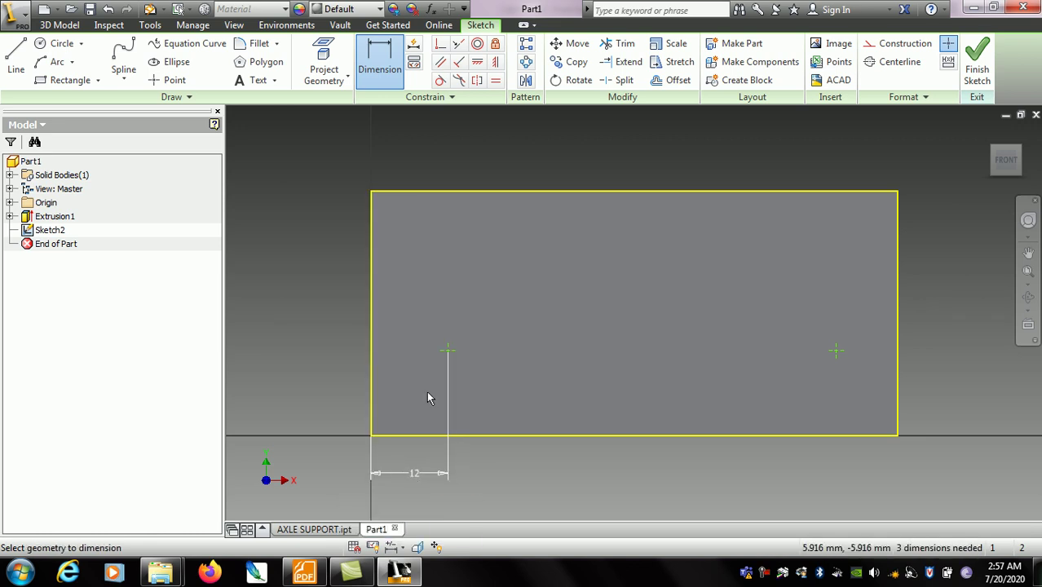
Step: Dimension the left sketch point 12 mm above the plate's lower edge
click(447, 350)
click(383, 435)
click(340, 390)
text(12)
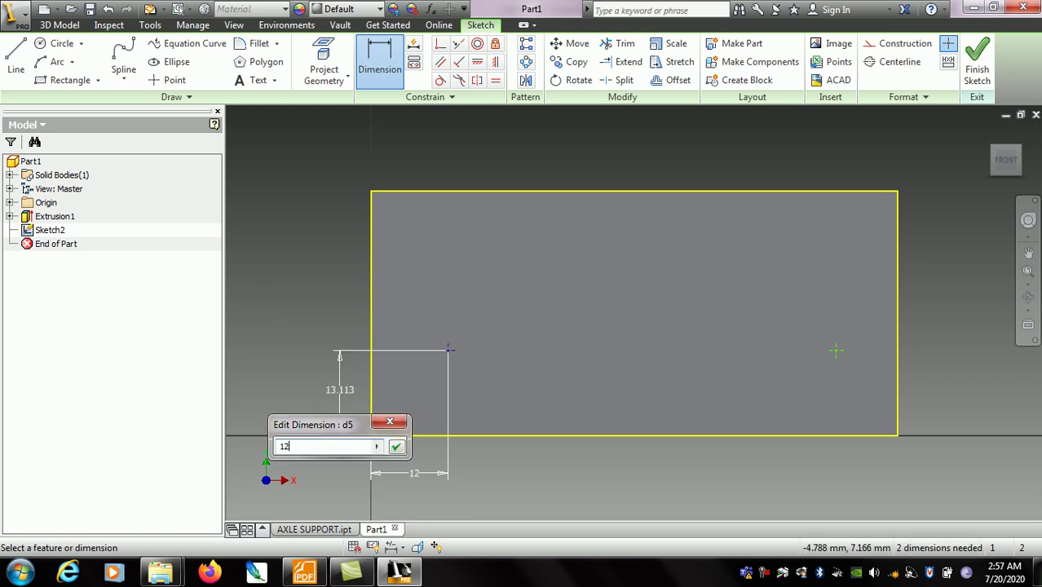
key(Return)
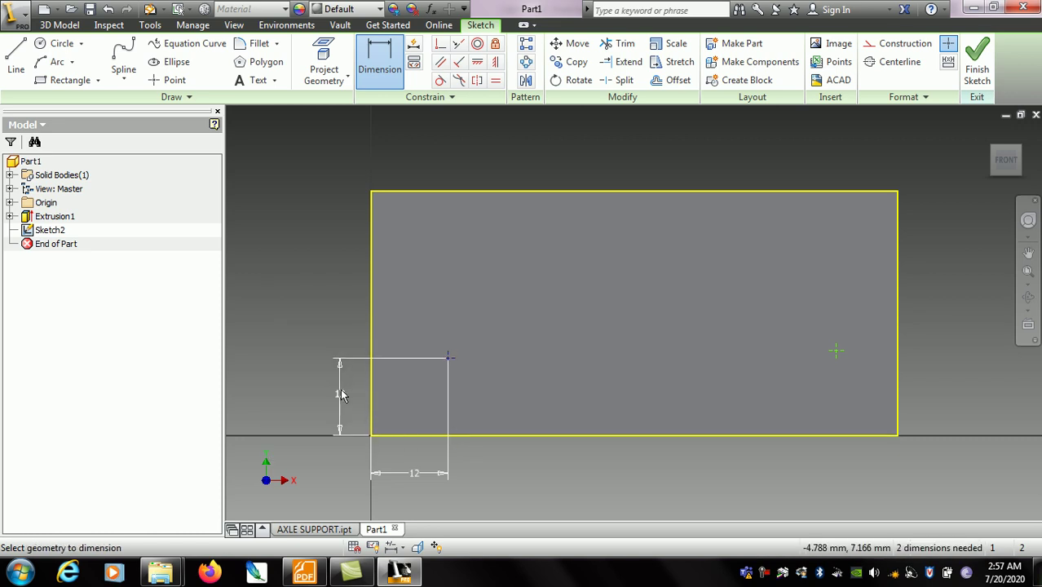
Step: Check the hole spacing in the CASTER.pdf drawing and dimension the right sketch point 12 mm from the plate's right edge
click(305, 573)
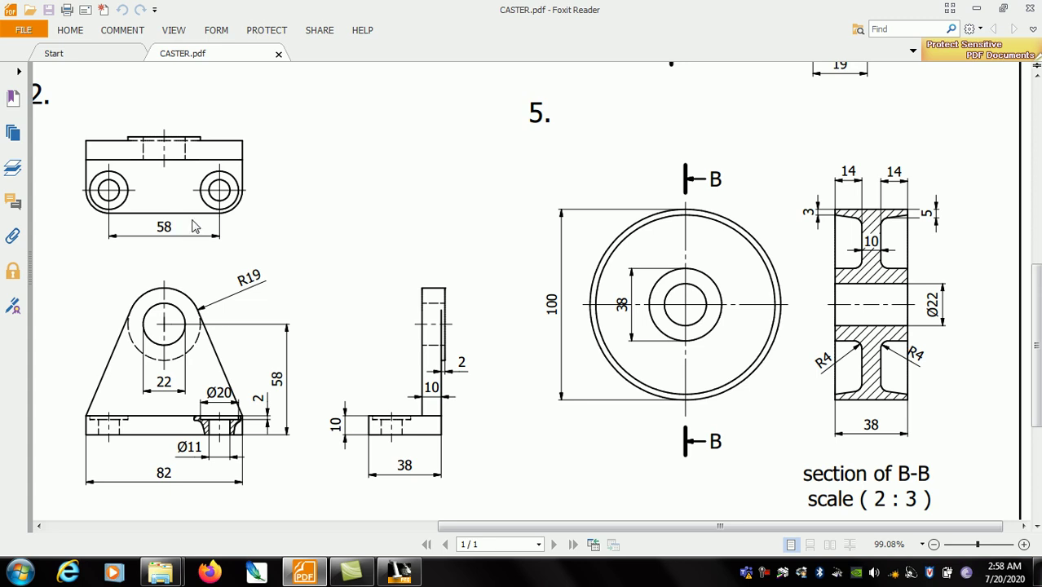
click(399, 572)
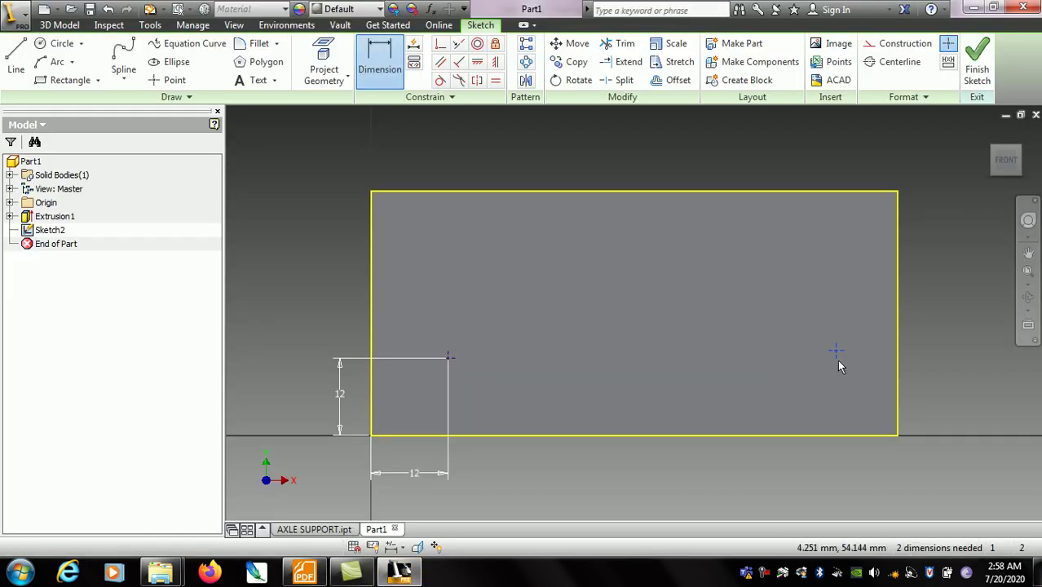
click(896, 407)
click(836, 350)
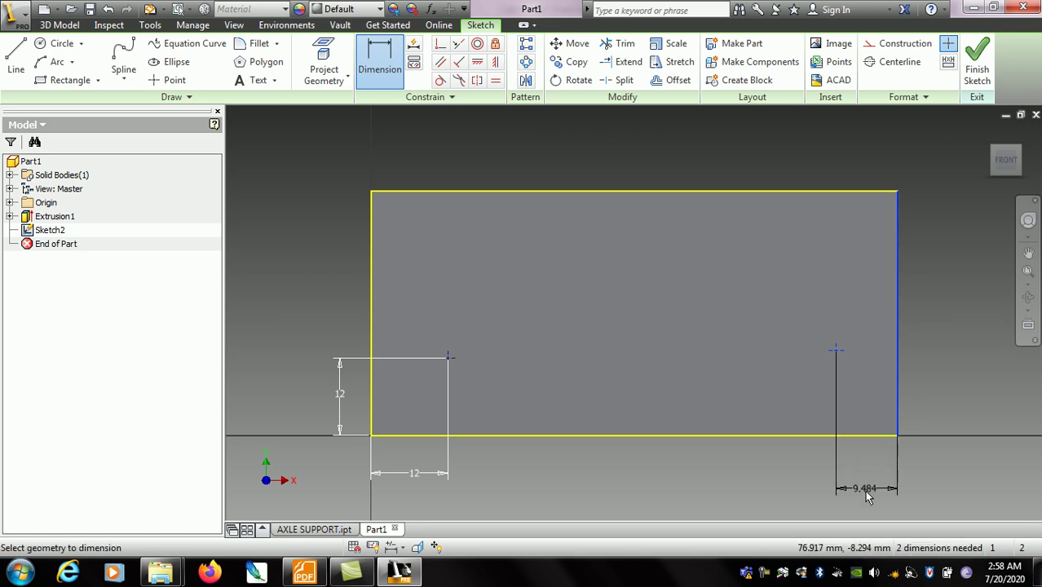
click(866, 494)
text(12)
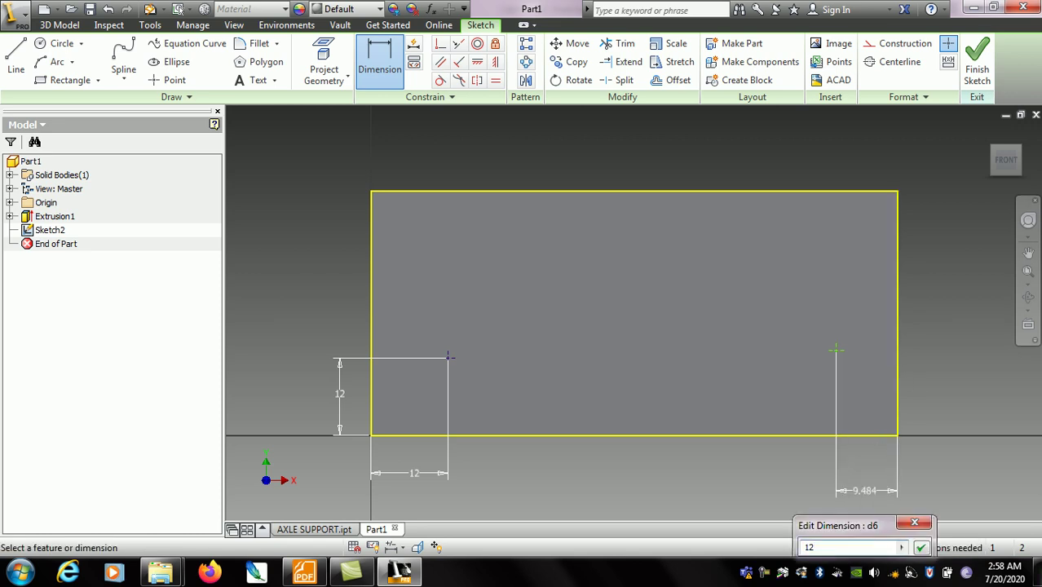
key(Return)
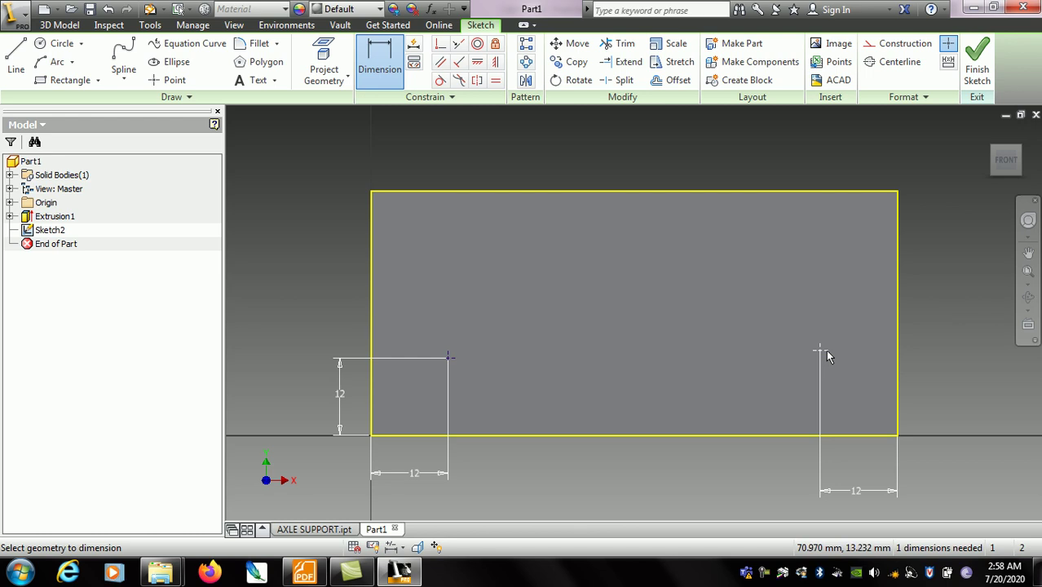
Step: Dimension the right sketch point 12 mm above the plate's lower edge
click(898, 435)
click(946, 416)
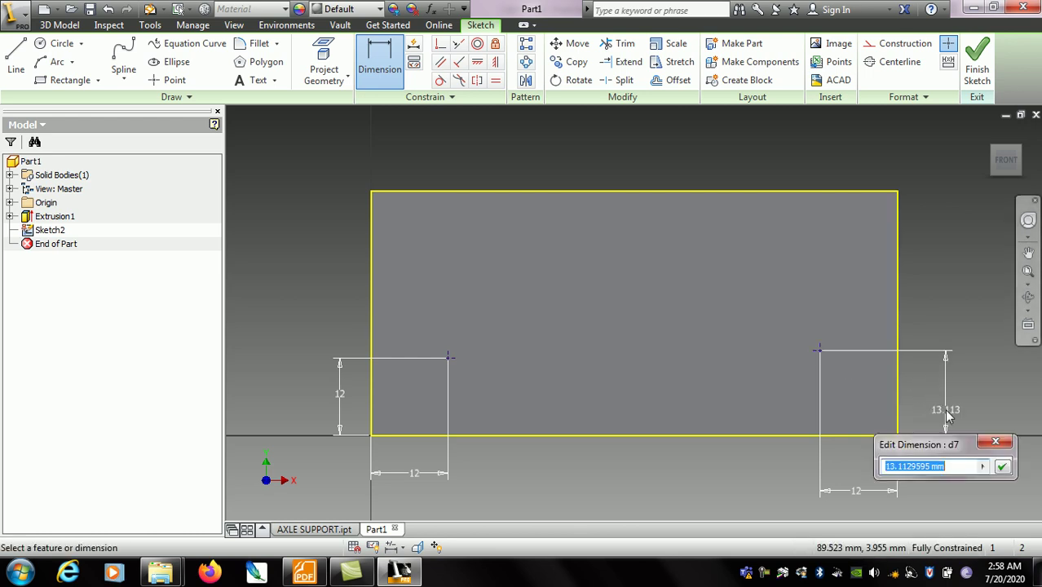
text(12)
key(Return)
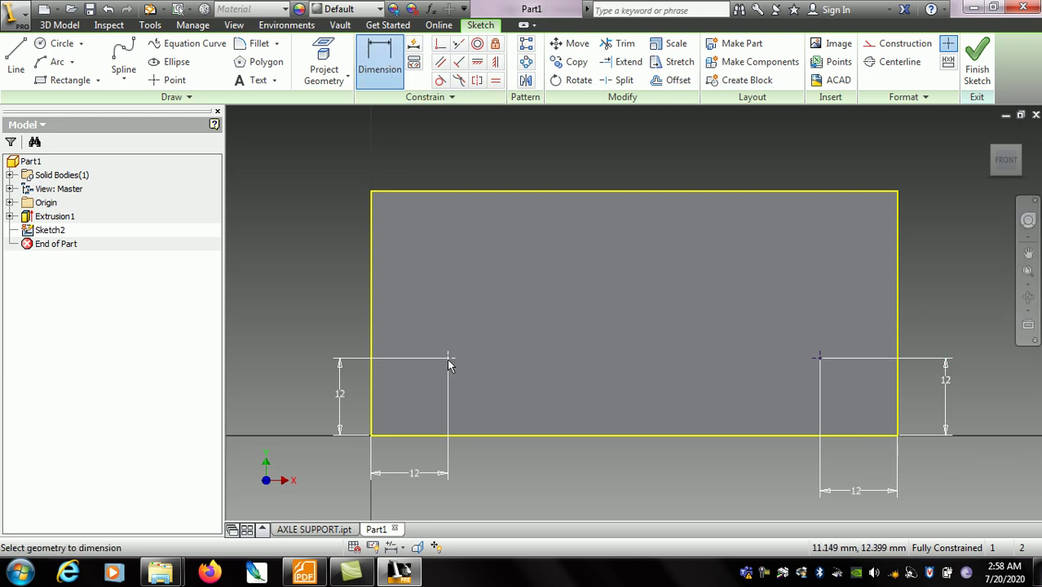
Step: Add a driven dimension for the horizontal distance between the two sketch points and end the dimensioning
click(818, 357)
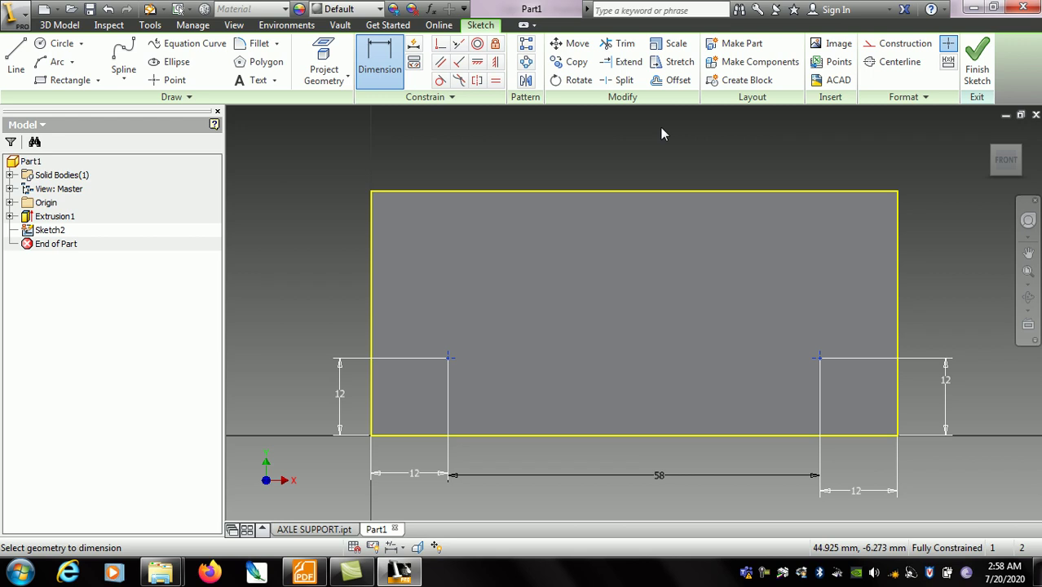
click(526, 213)
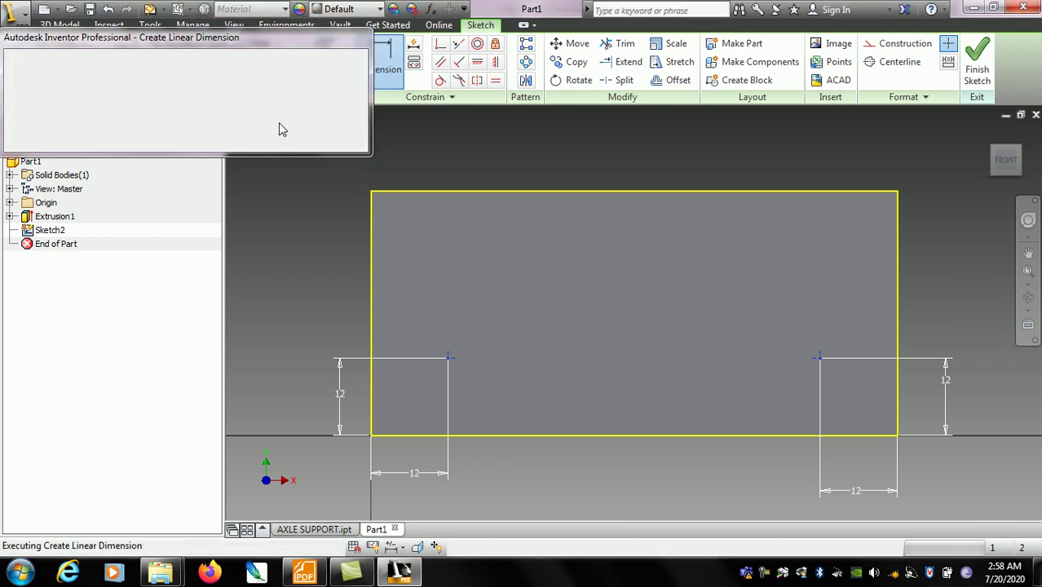
click(334, 142)
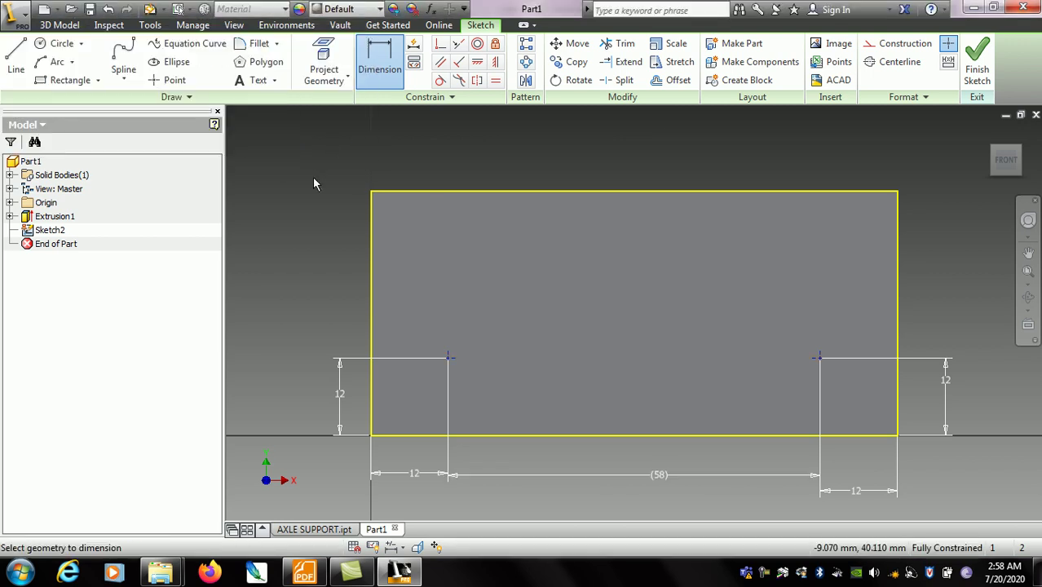
right_click(503, 197)
click(549, 194)
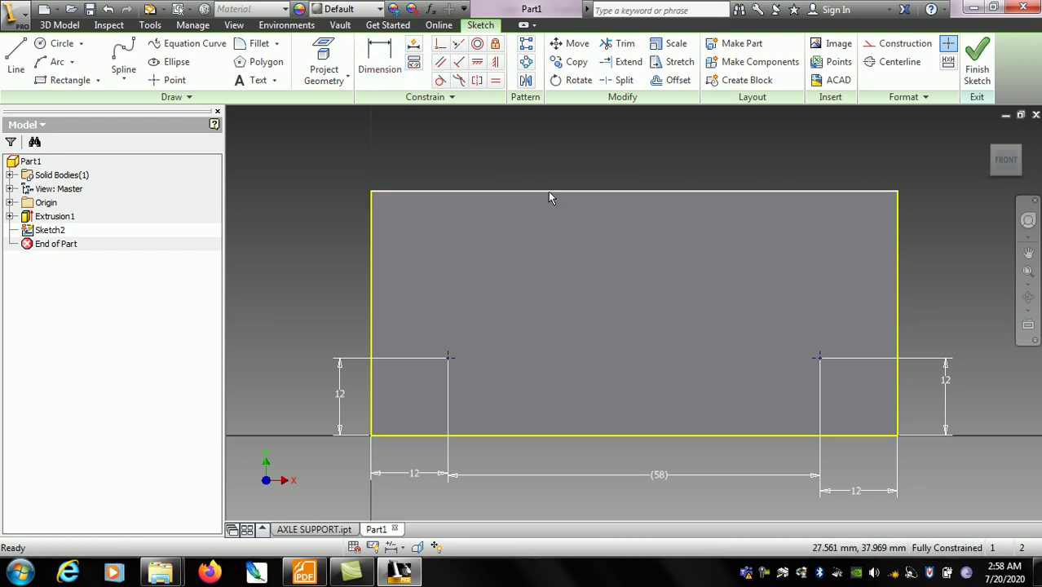
Step: Delete the projected upper, left and right plate edges from the sketch and finish the sketch
click(372, 237)
key(Delete)
click(896, 240)
key(Delete)
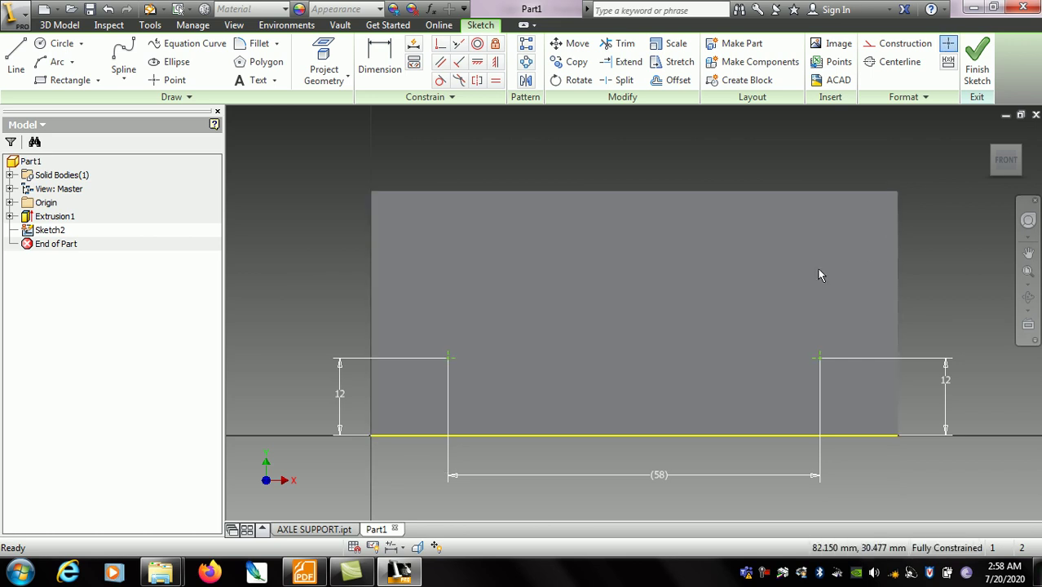
click(728, 437)
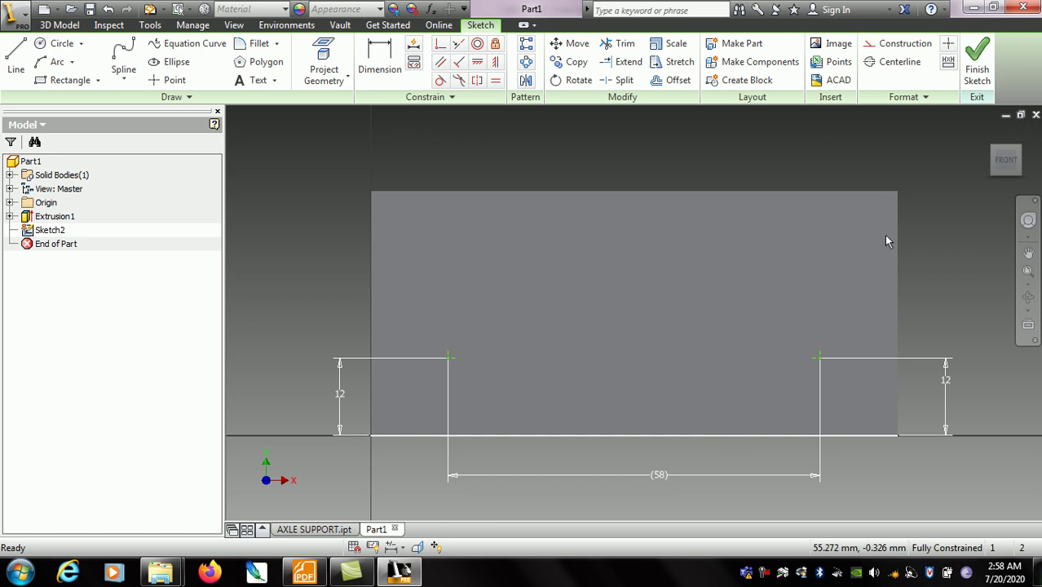
click(977, 76)
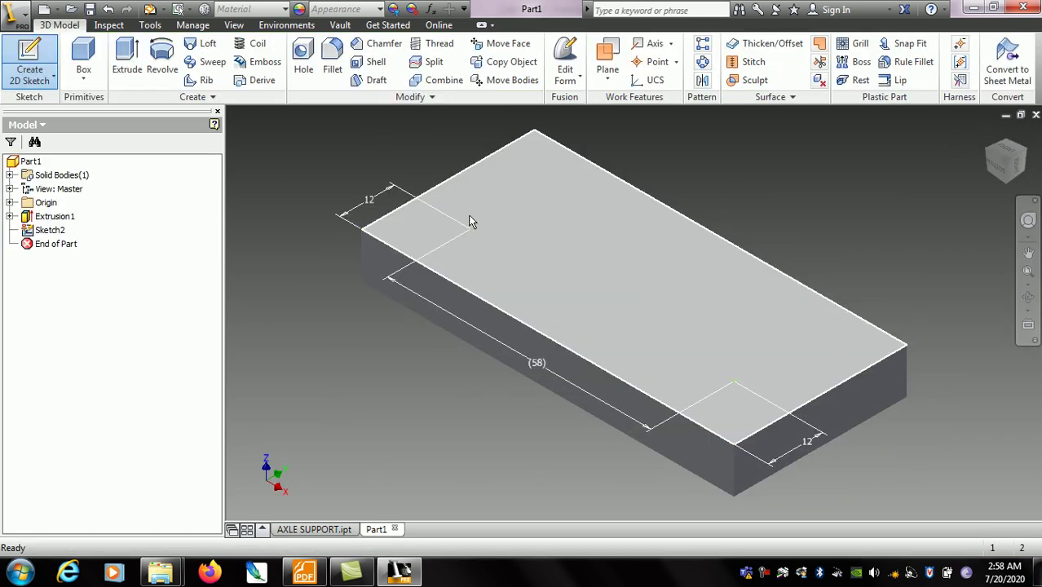
Step: Review the part views in the CASTER.pdf drawing and start a Hole feature on the plate's two sketch points
click(305, 573)
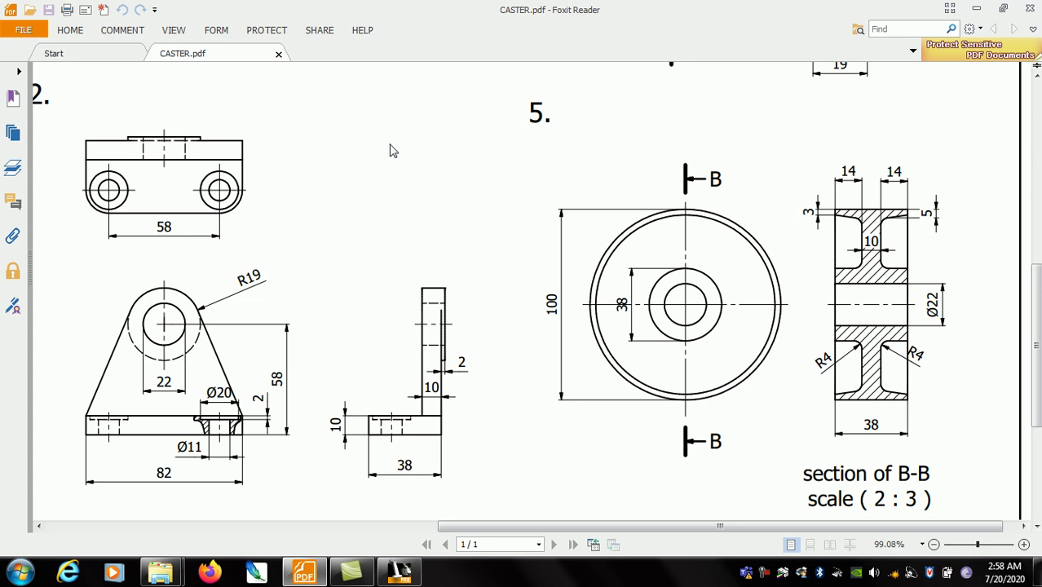
scroll(342, 195, up, 5)
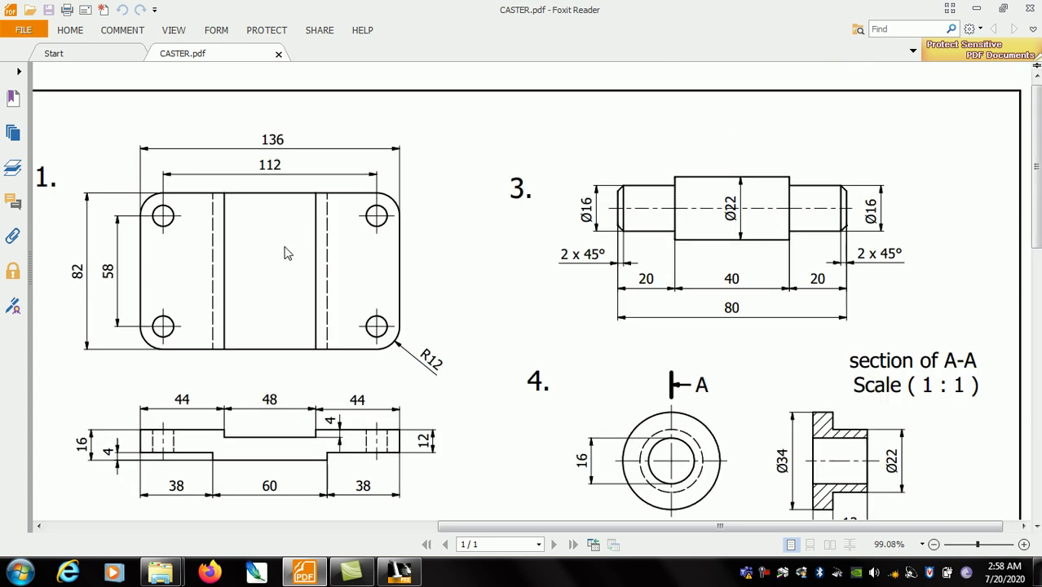
drag(1034, 220, 1034, 494)
drag(1039, 406, 1032, 312)
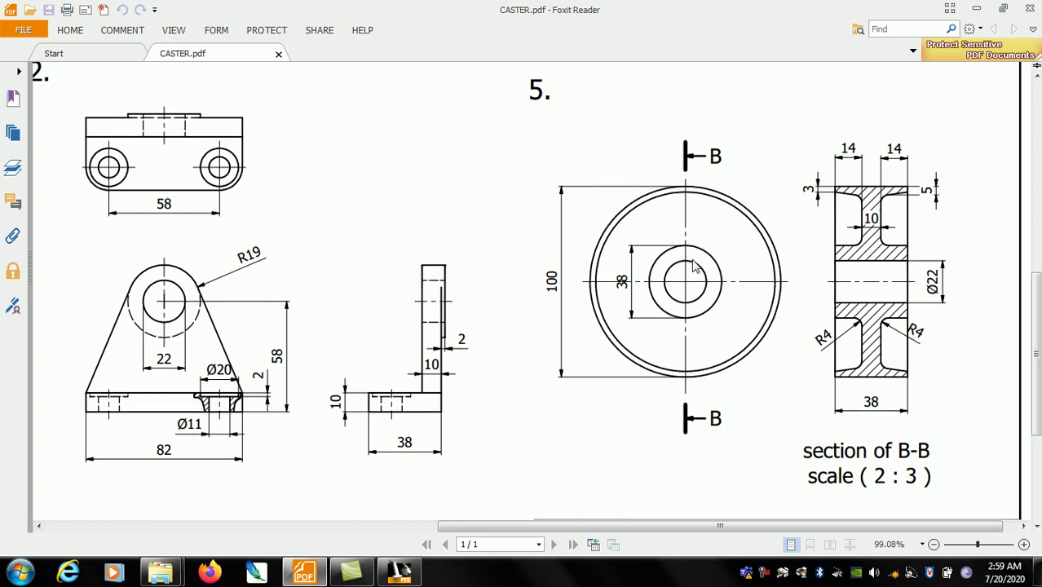
click(399, 572)
click(303, 57)
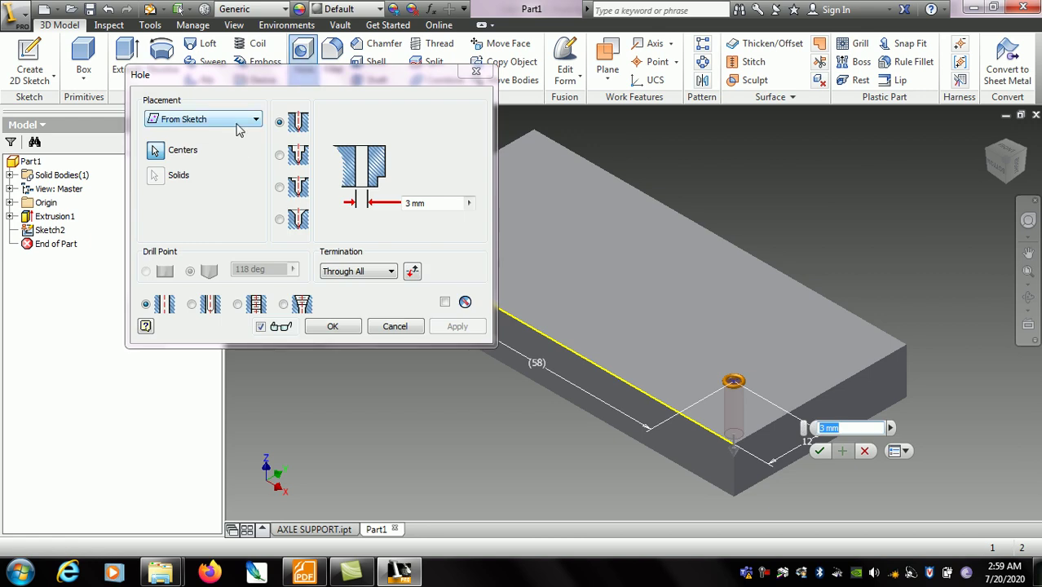
Step: Keep the hole placement as From Sketch and choose the counterbore hole type
drag(313, 77, 273, 66)
click(217, 109)
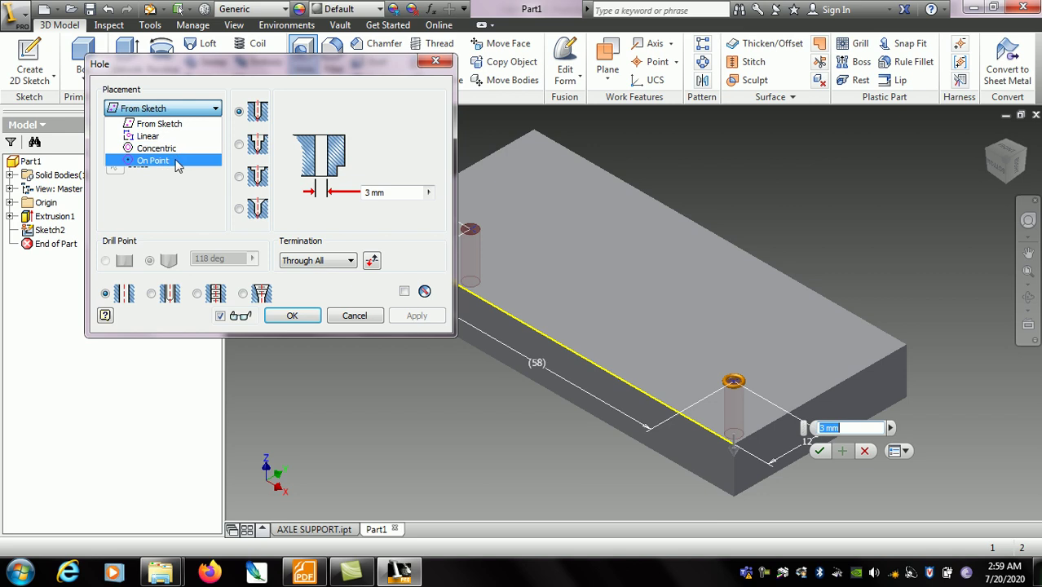
click(186, 128)
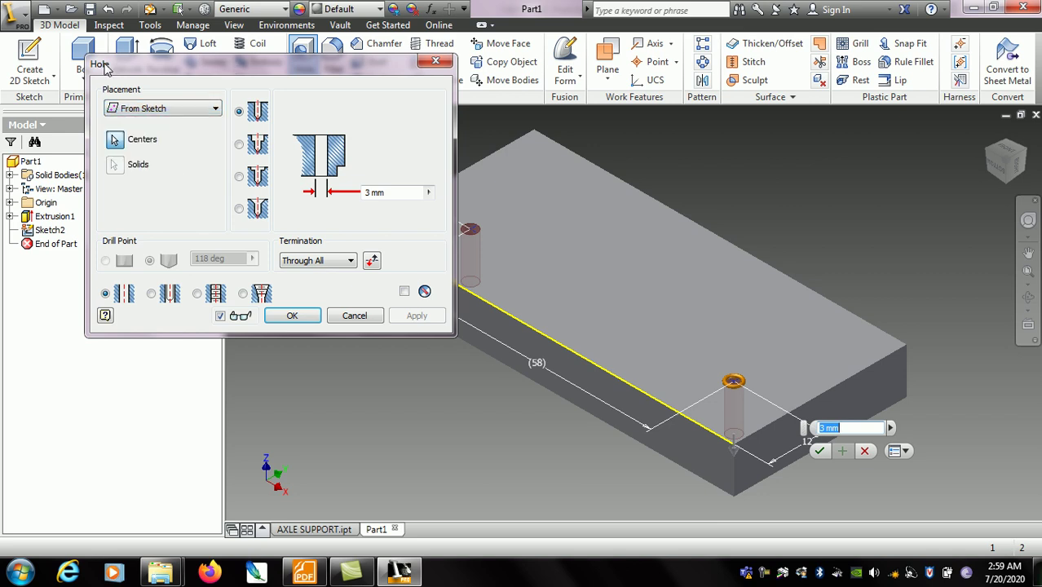
drag(186, 64, 85, 60)
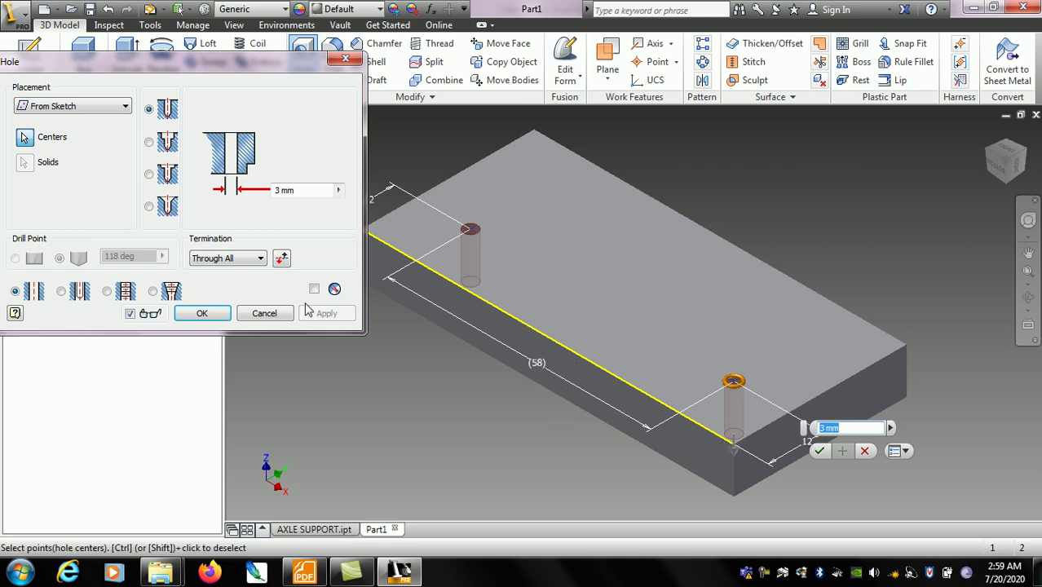
click(167, 141)
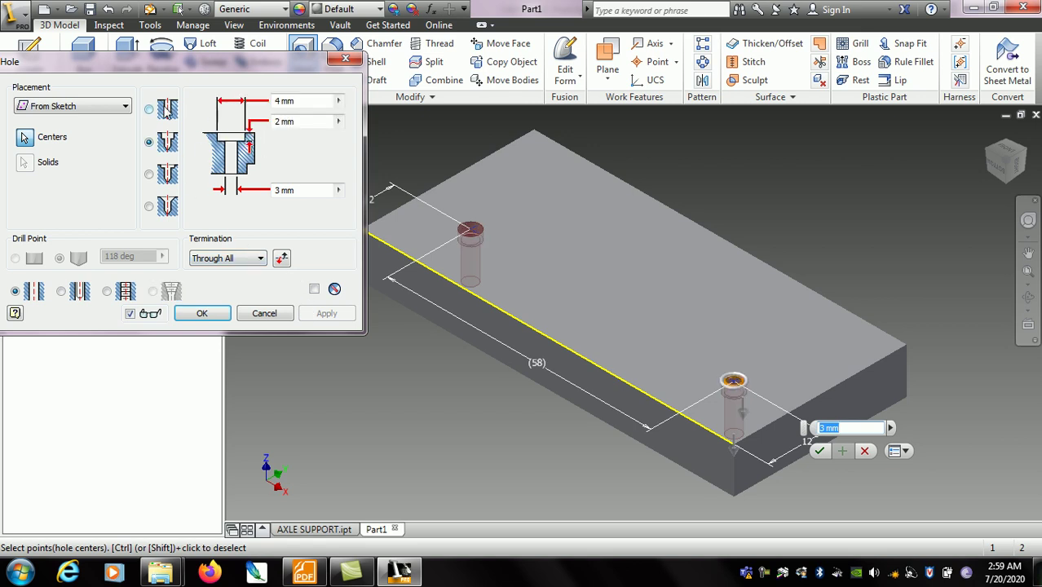
click(162, 112)
click(168, 142)
Step: Check the counterbore size in the CASTER.pdf drawing and set the counterbore diameter to 20 mm
click(304, 573)
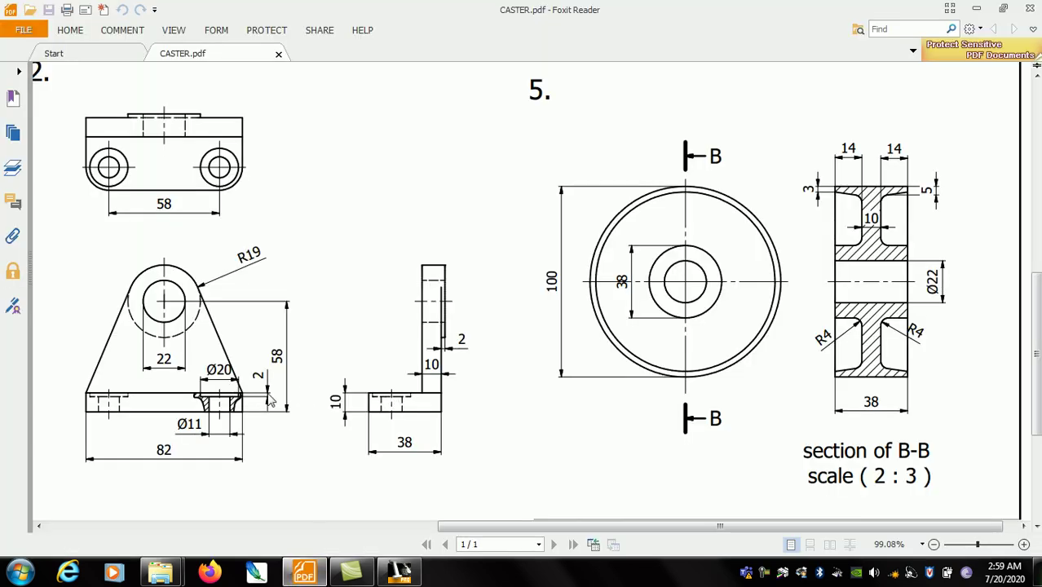
click(304, 573)
click(301, 101)
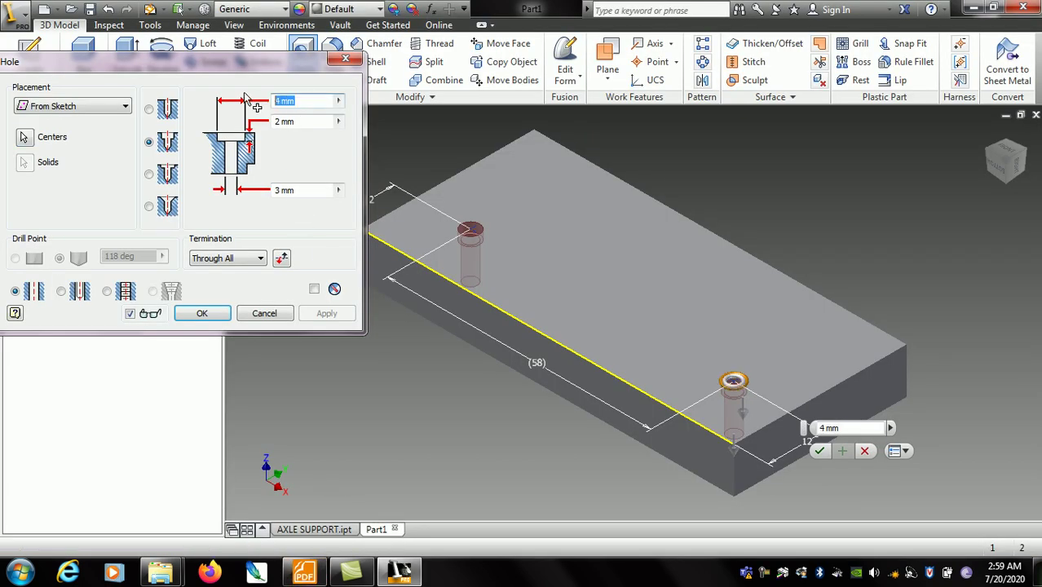
text(20)
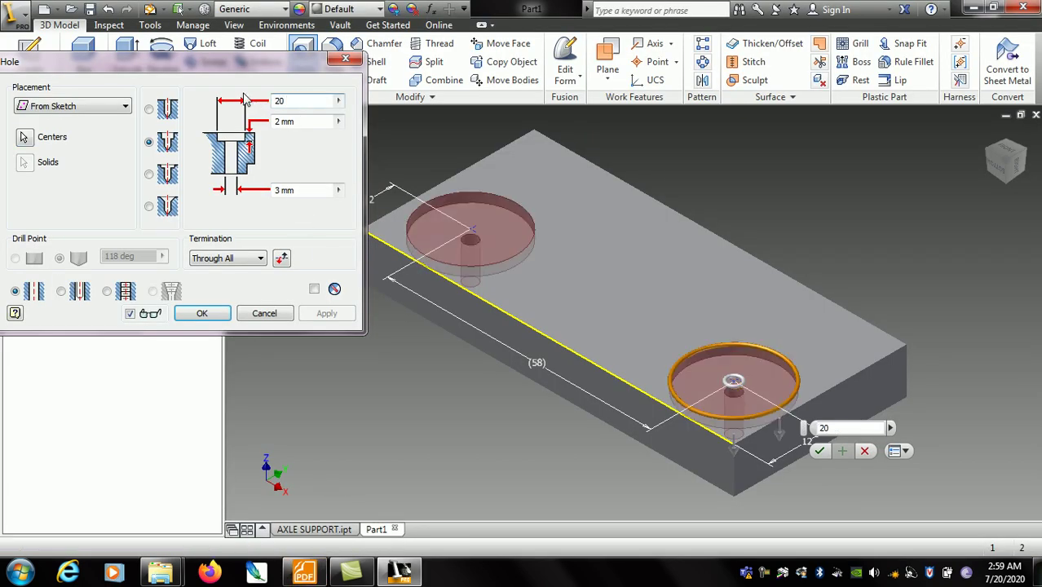
Step: Set the through-hole diameter to 11 mm, checking the hole sizes against the CASTER.pdf drawing
click(304, 573)
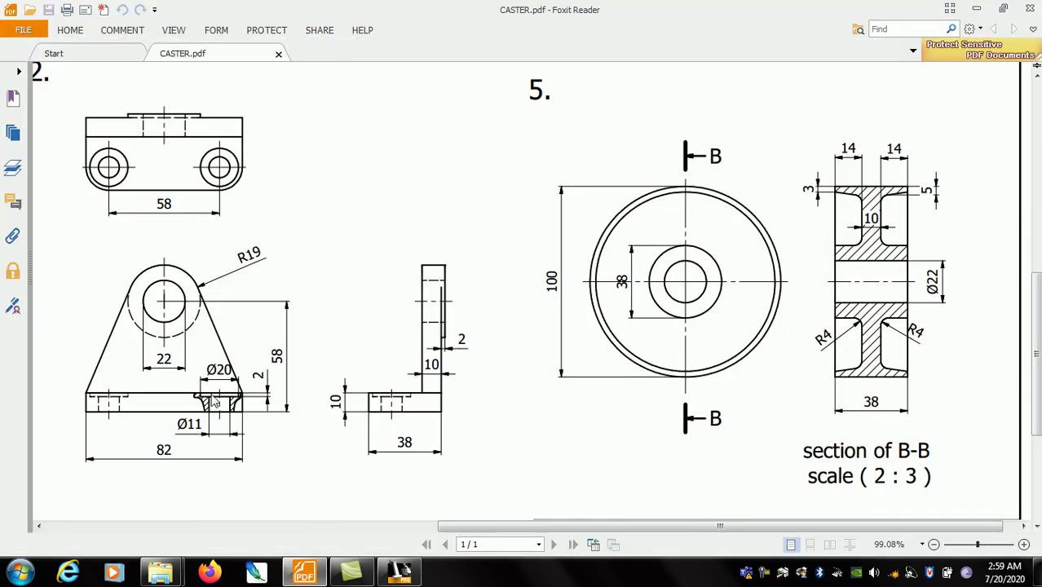
click(398, 573)
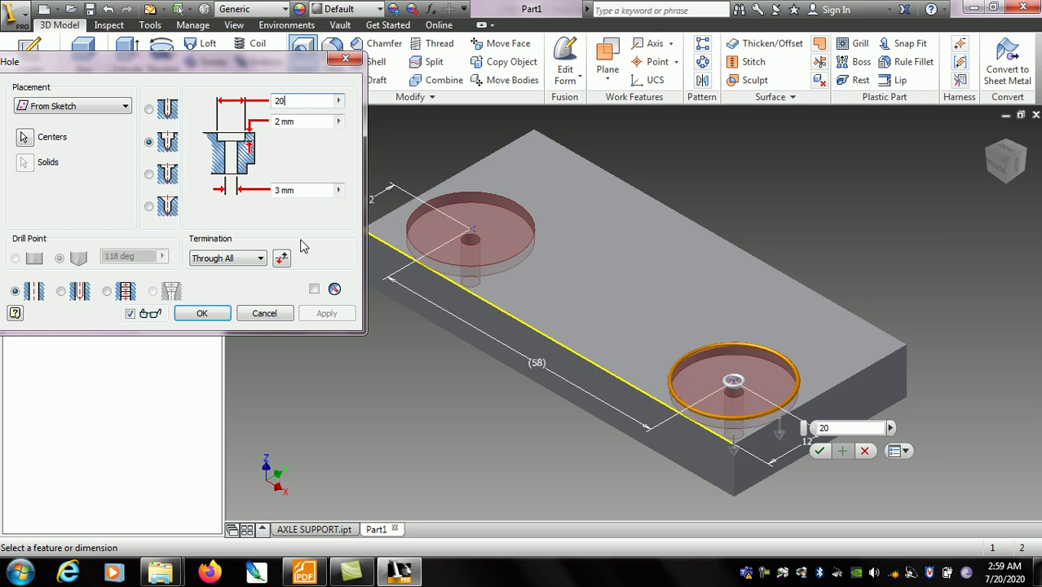
click(300, 189)
text(11)
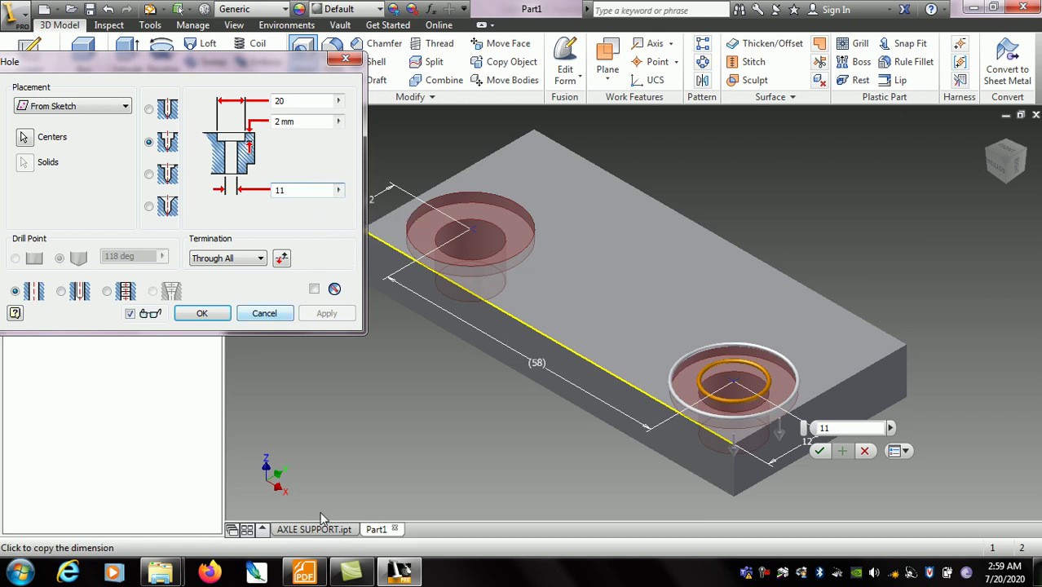
click(304, 572)
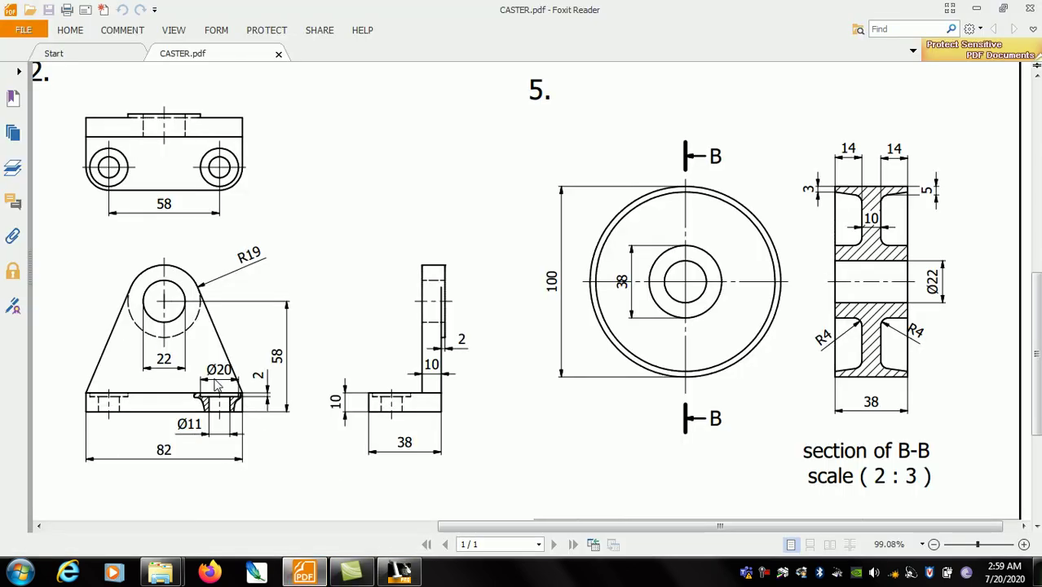
Step: Return to Inventor, inspect the preview of both counterbored holes on the base plate and create them
click(398, 572)
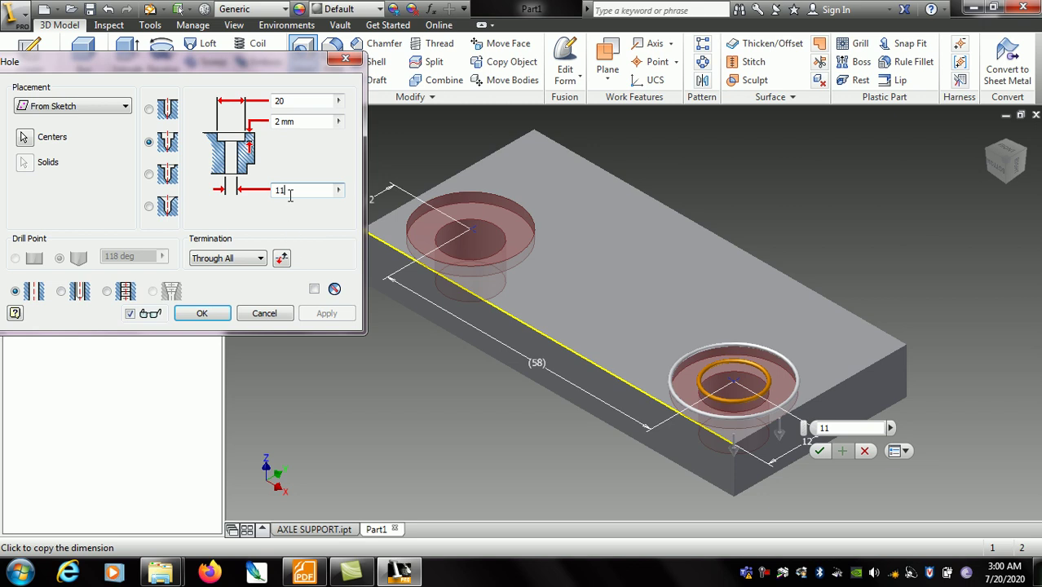
mouse_move(1037, 189)
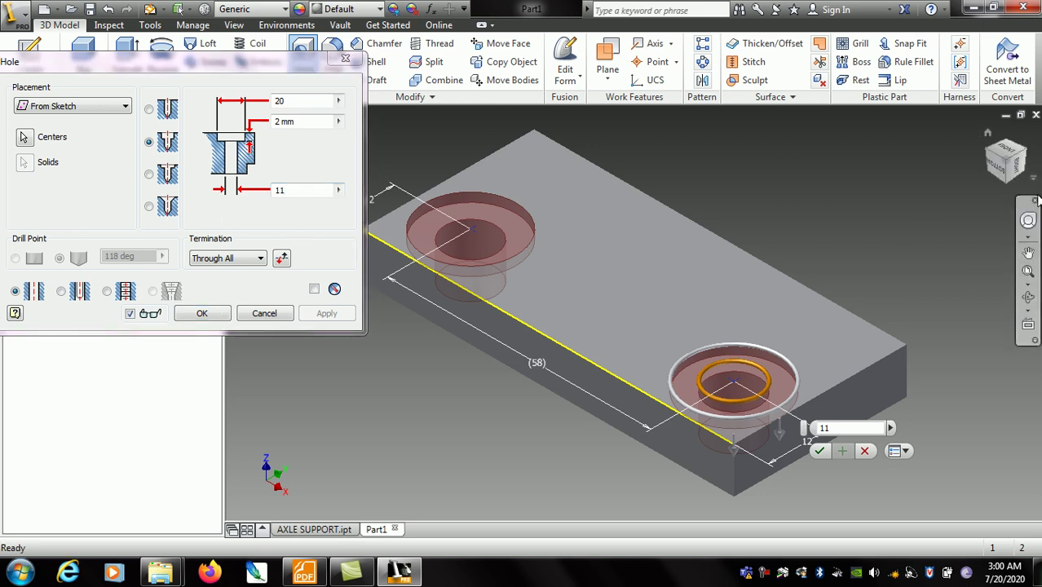
click(1027, 297)
drag(657, 304, 620, 350)
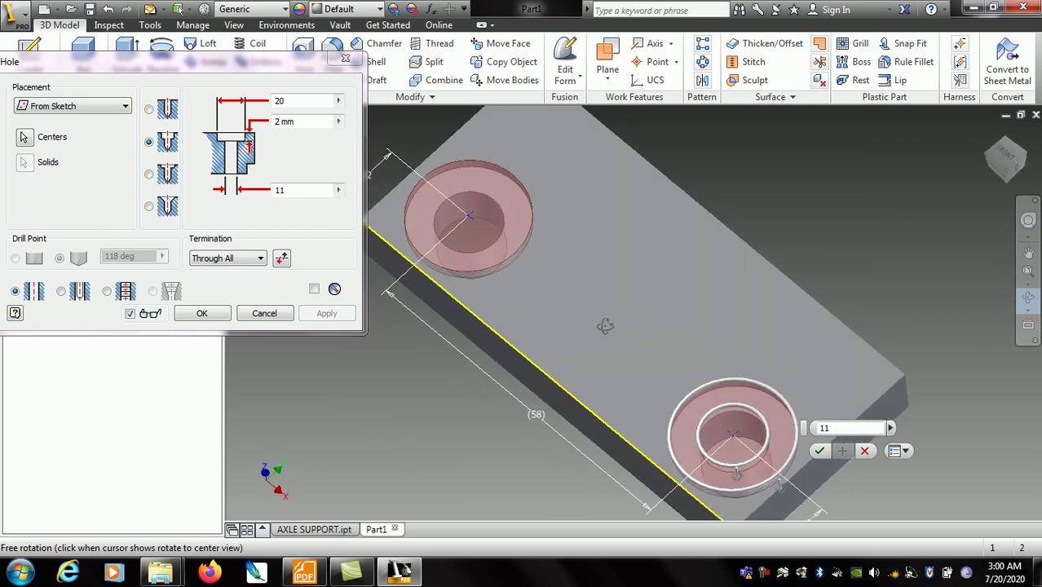
key(Escape)
click(988, 134)
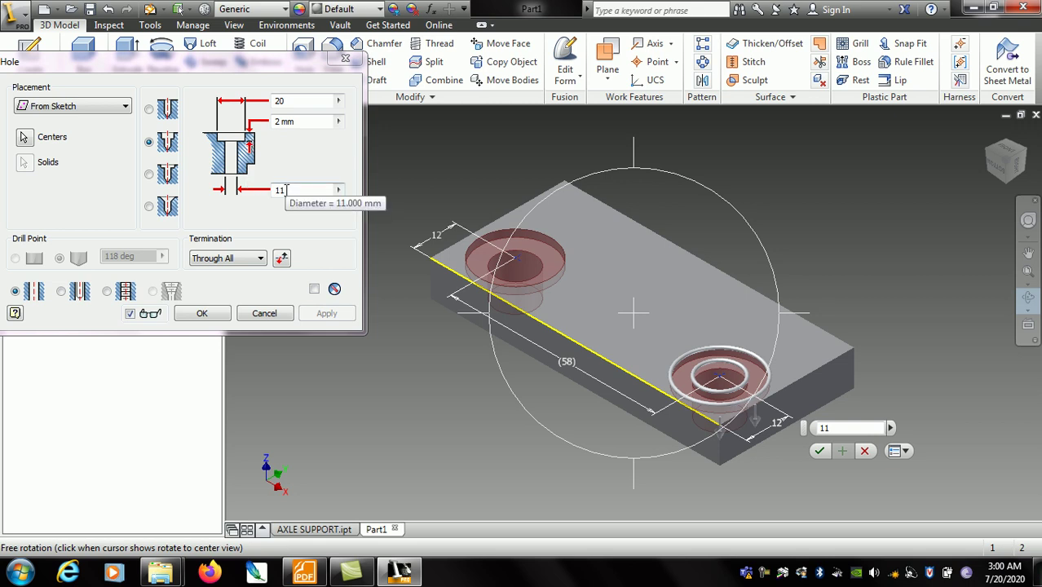
click(217, 314)
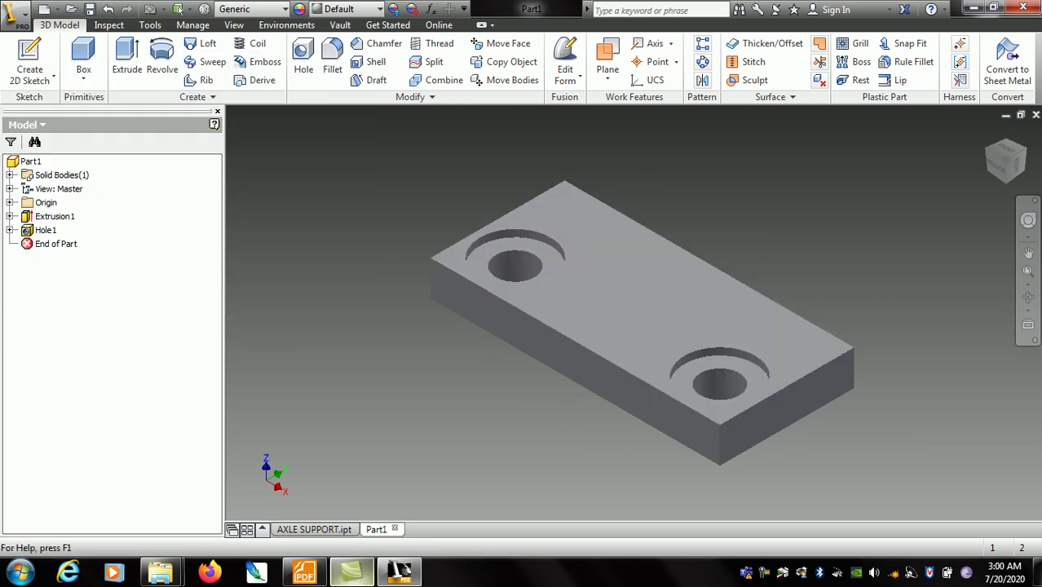
Step: Check the plate's rounded corners in the CASTER.pdf drawing and fillet the two vertical corner edges beside the holes with a 12 mm radius
click(303, 572)
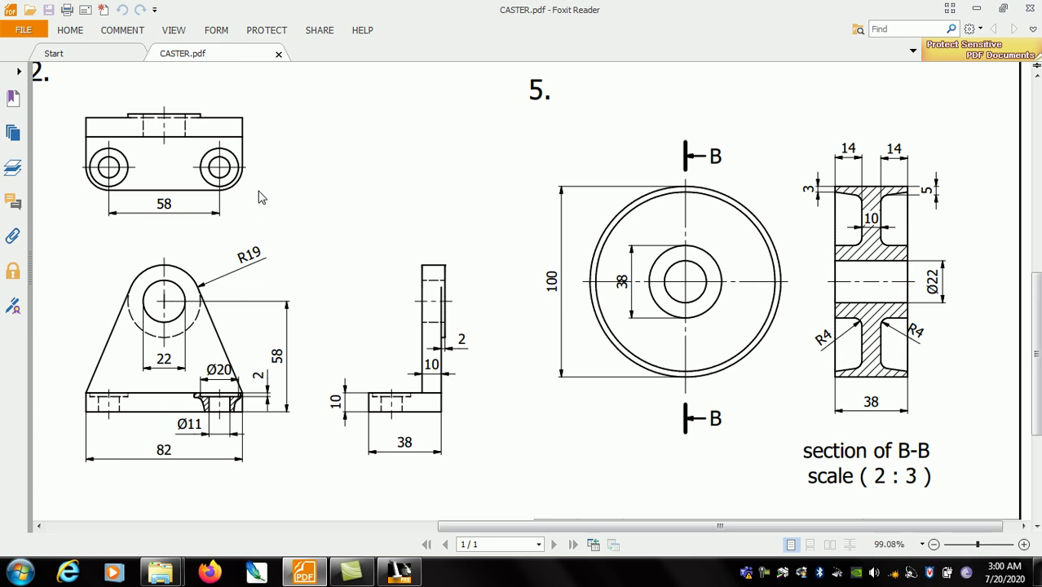
click(399, 572)
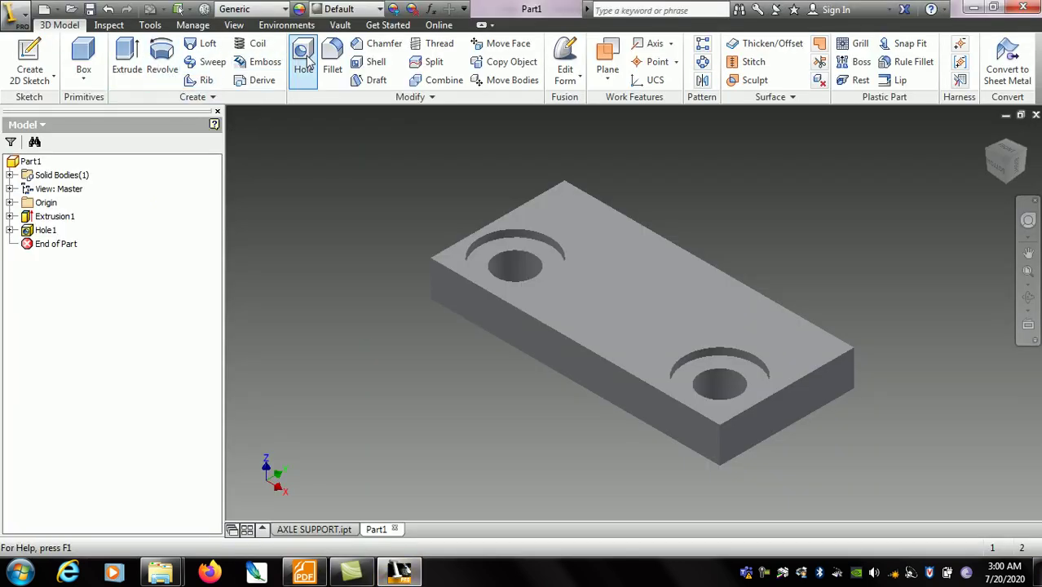
click(331, 58)
click(144, 162)
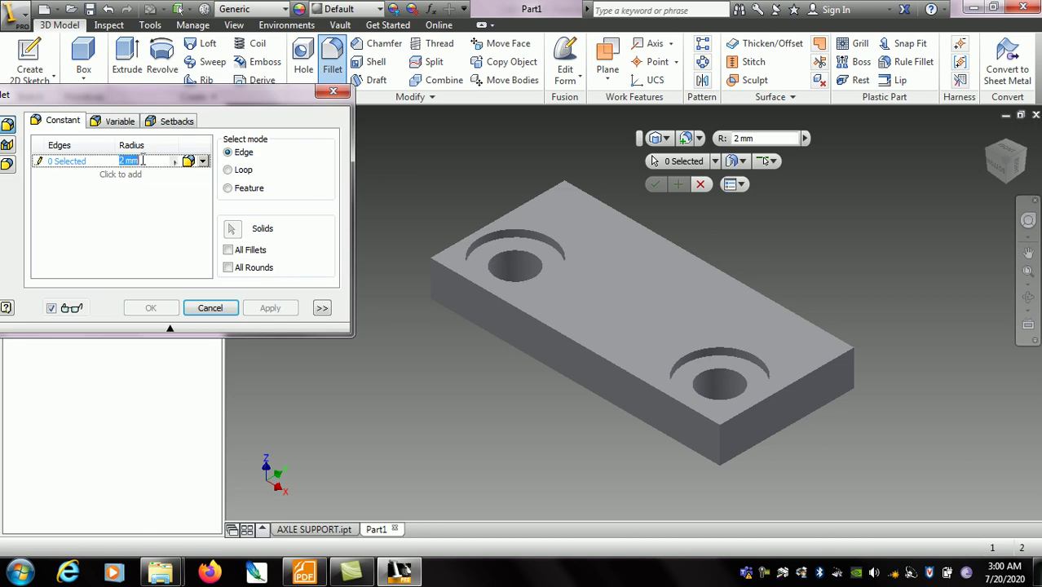
text(121)
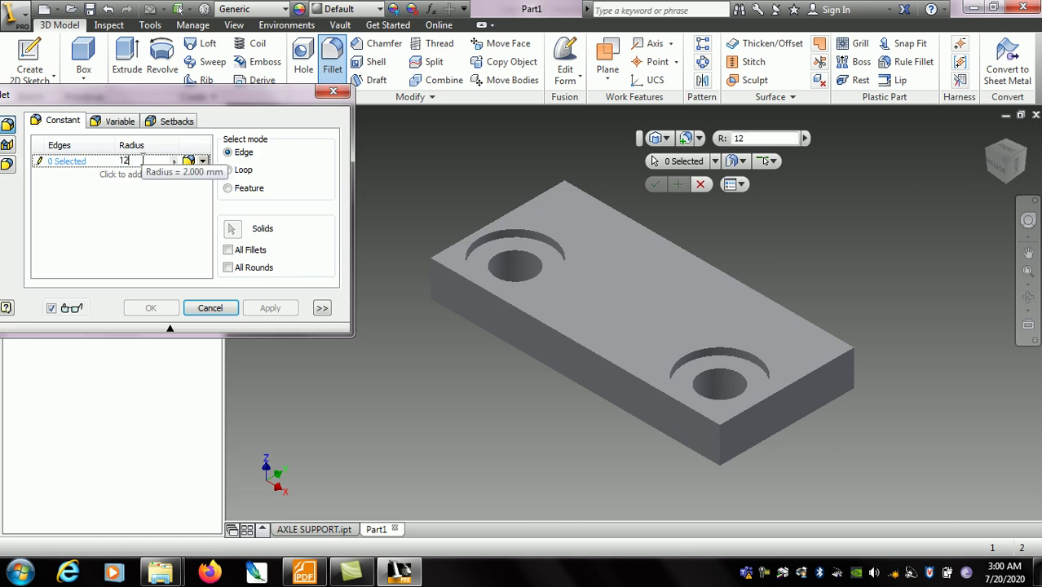
key(Return)
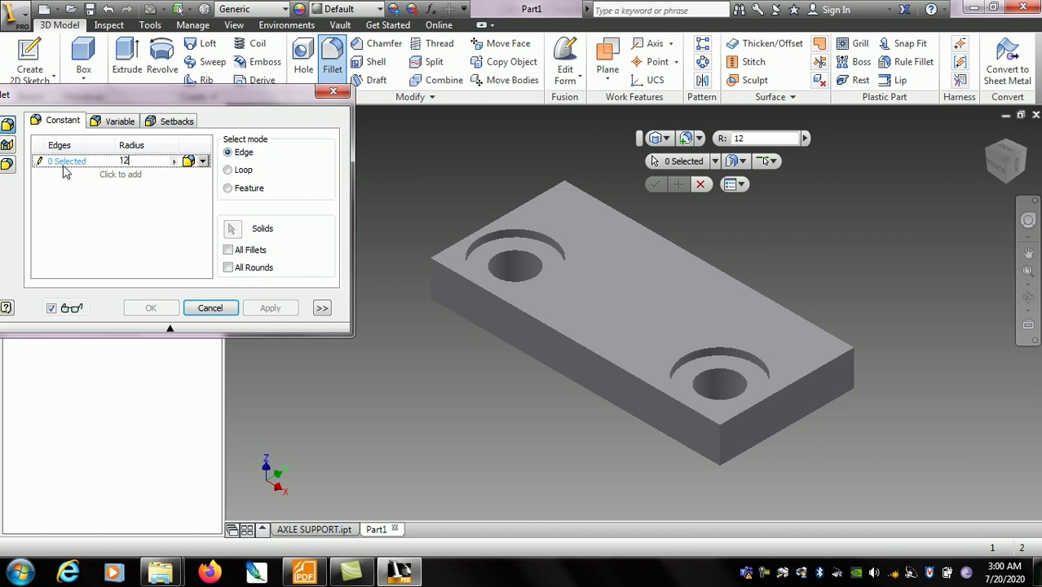
click(720, 445)
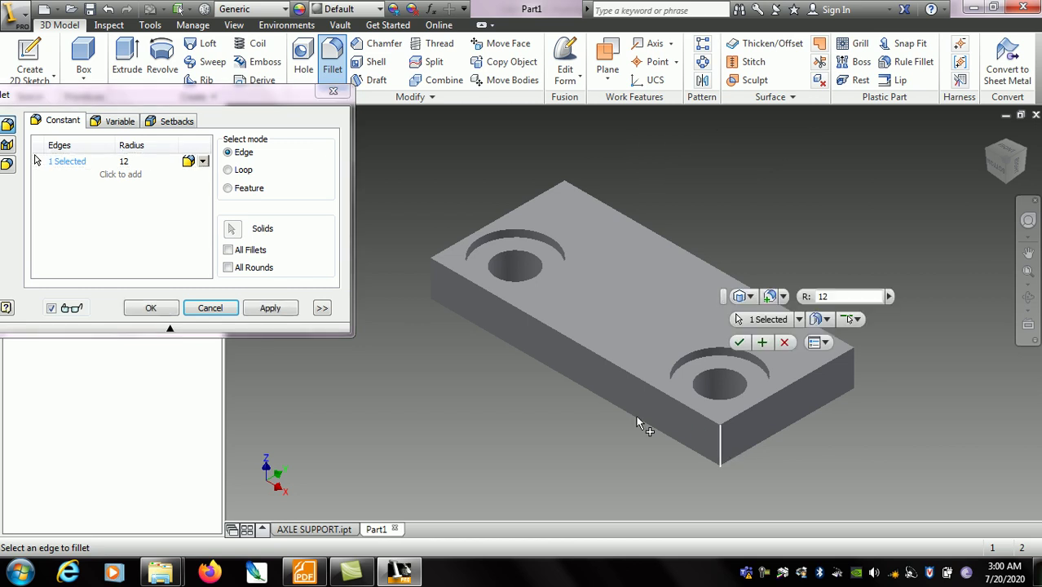
click(432, 281)
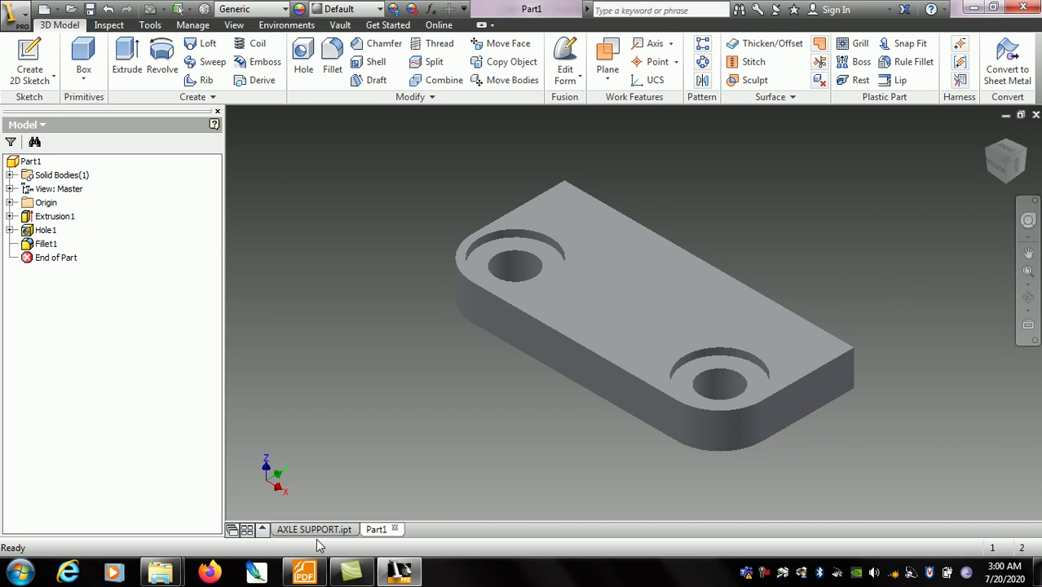
Step: Compare the filleted base plate with the axle support views in the CASTER.pdf drawing
click(304, 573)
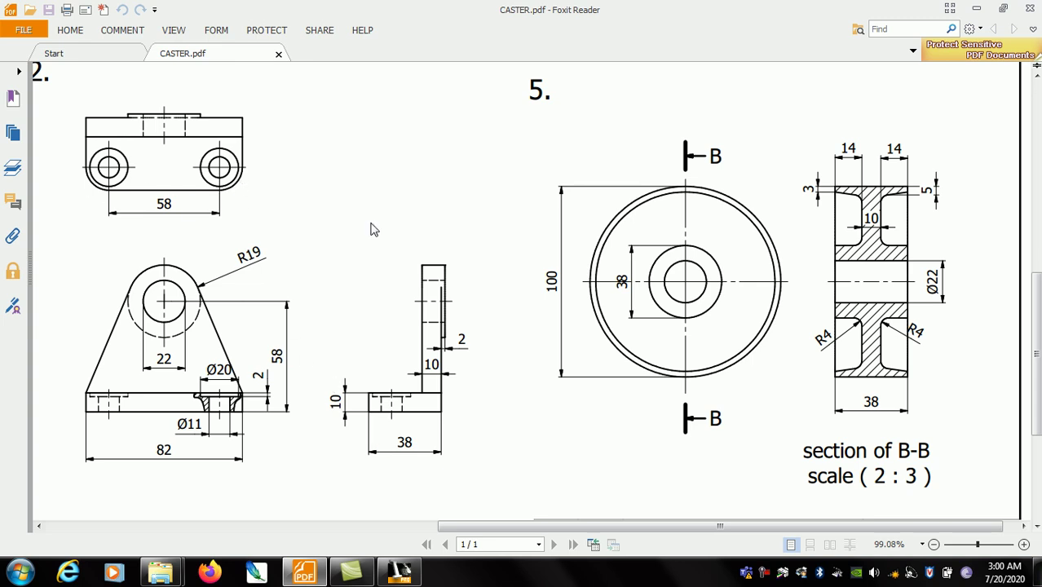
click(399, 572)
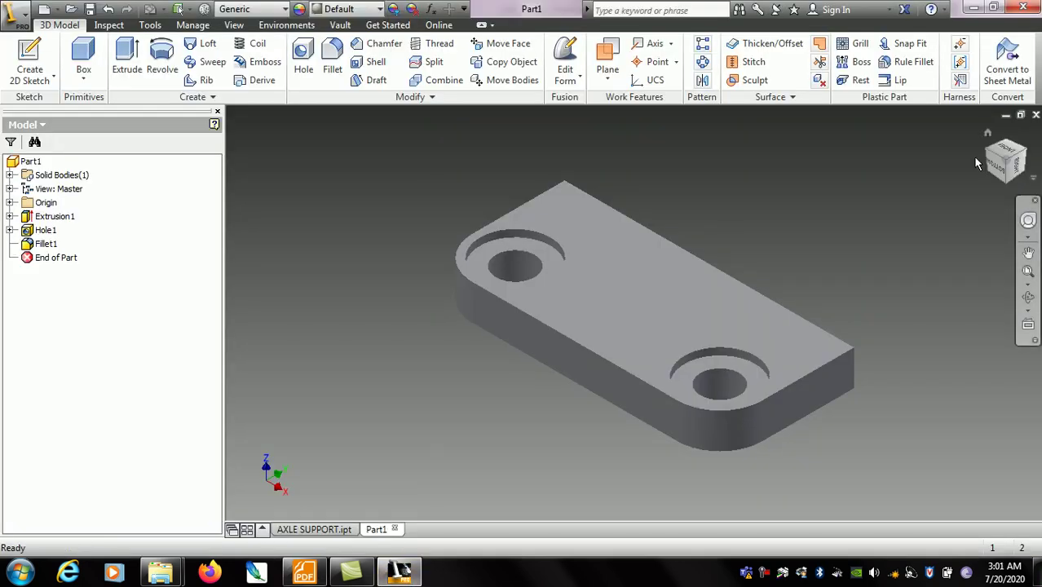
scroll(805, 246, down, 2)
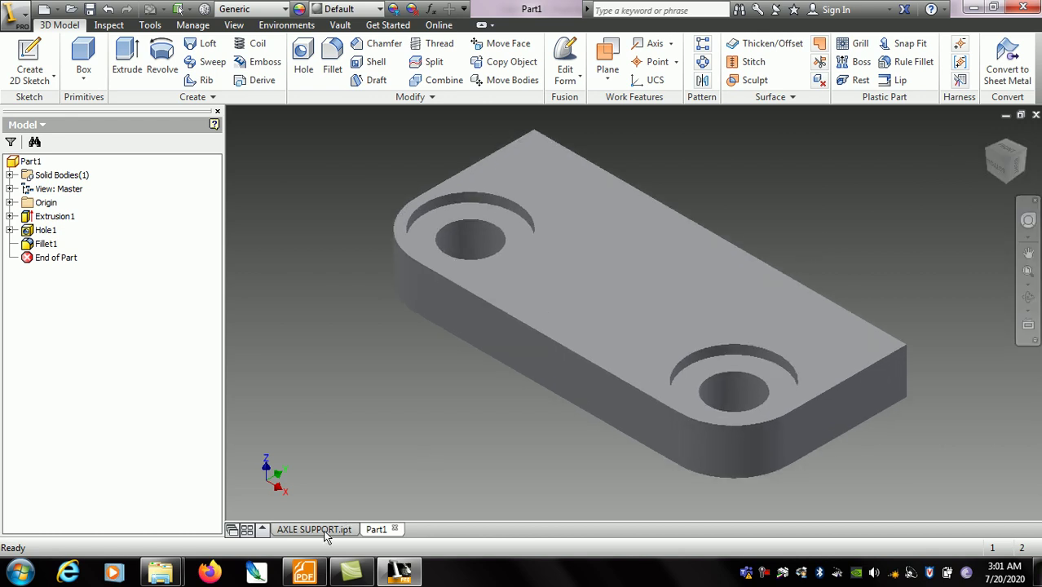
click(304, 572)
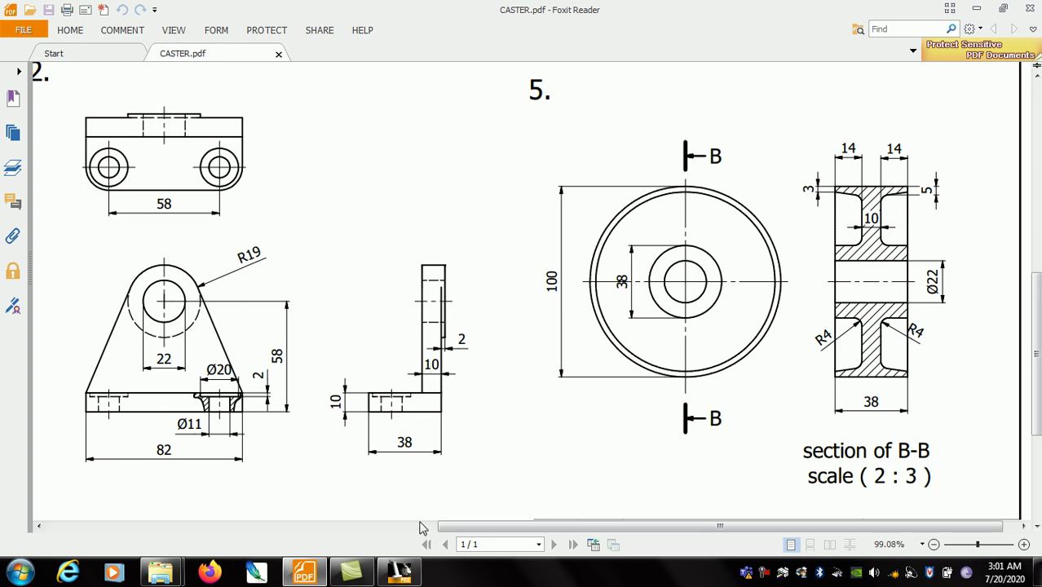
click(398, 572)
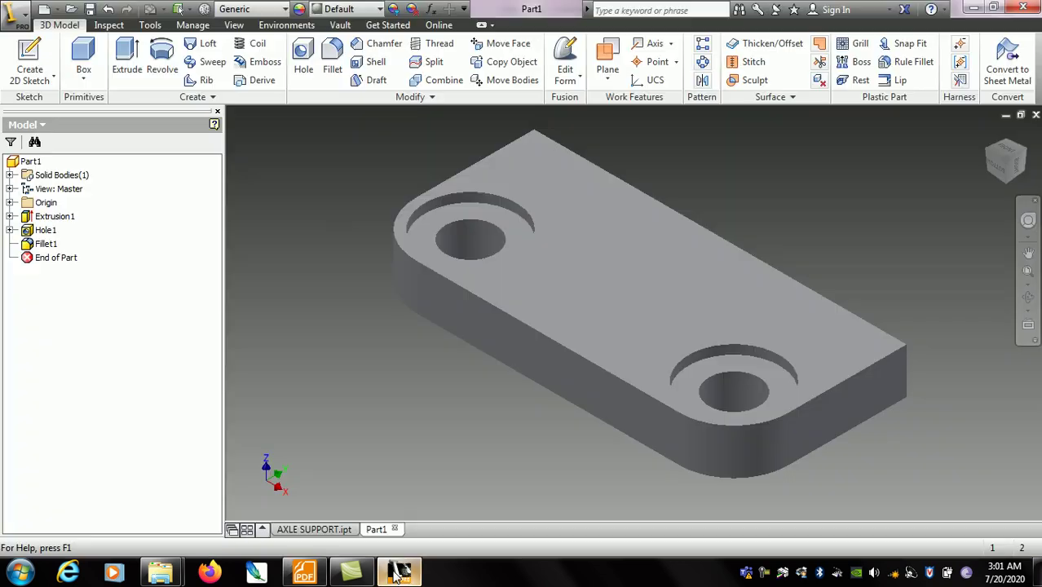
Step: Start a 2D sketch on the base plate's long side face opposite the rounded corners and view it upright
click(1029, 154)
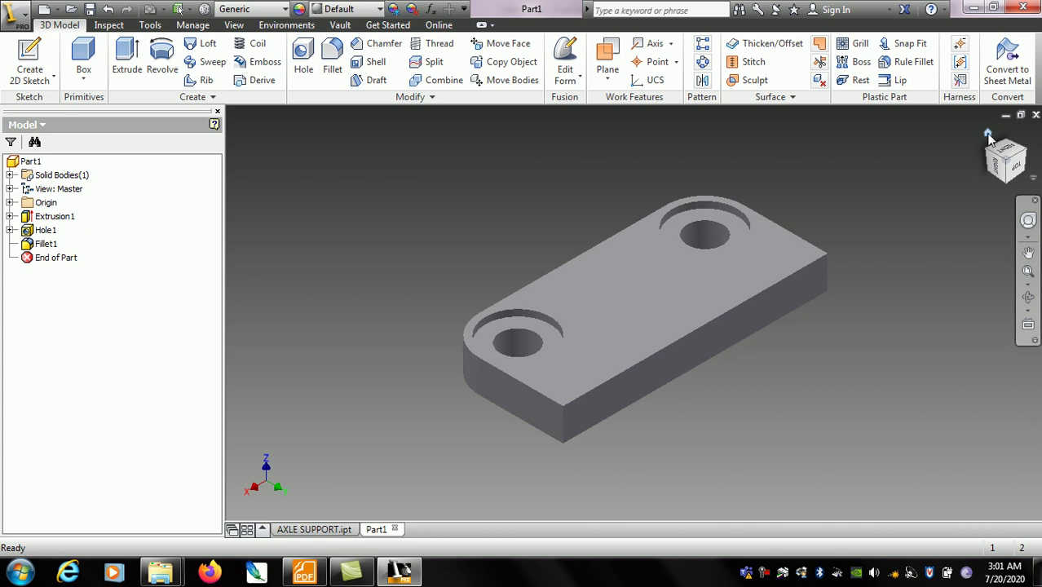
shift+middle_drag(837, 245, 929, 208)
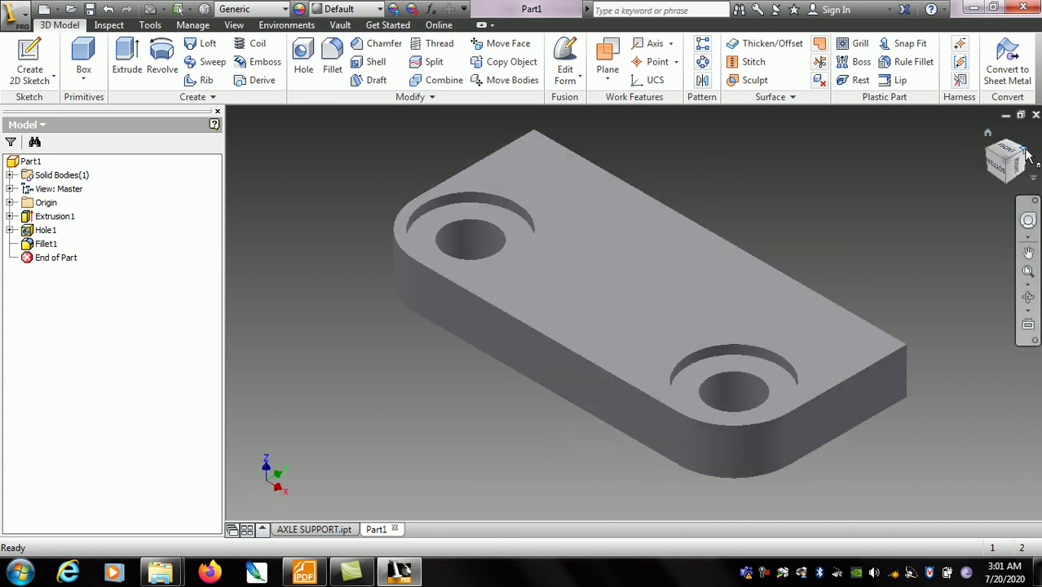
click(1026, 155)
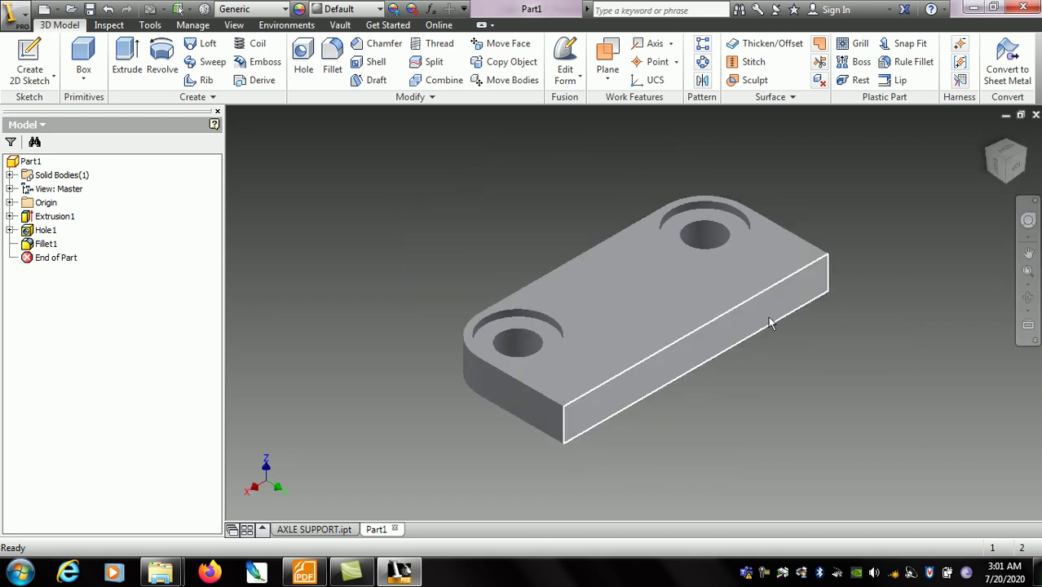
click(29, 61)
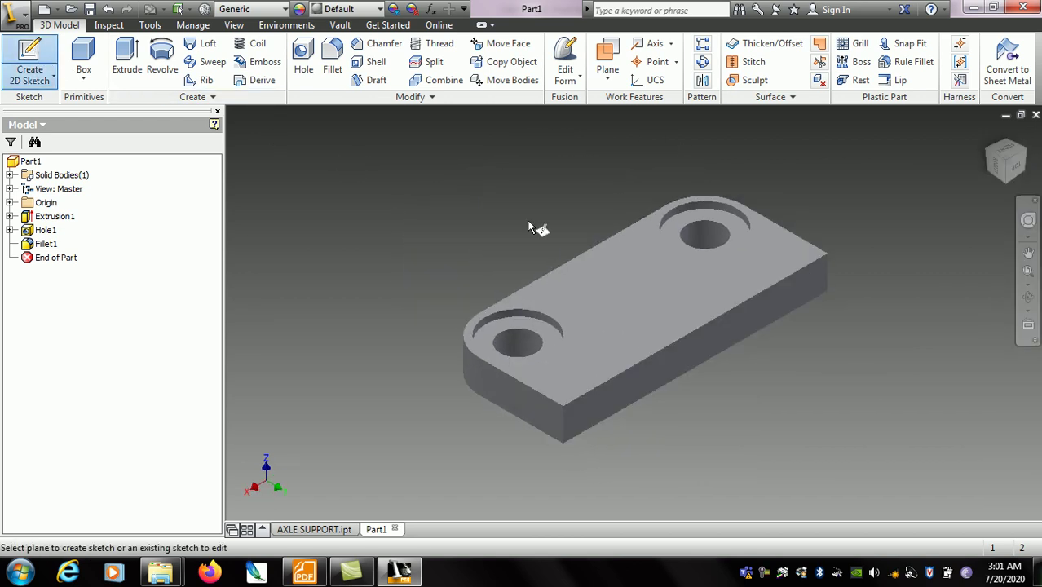
click(685, 347)
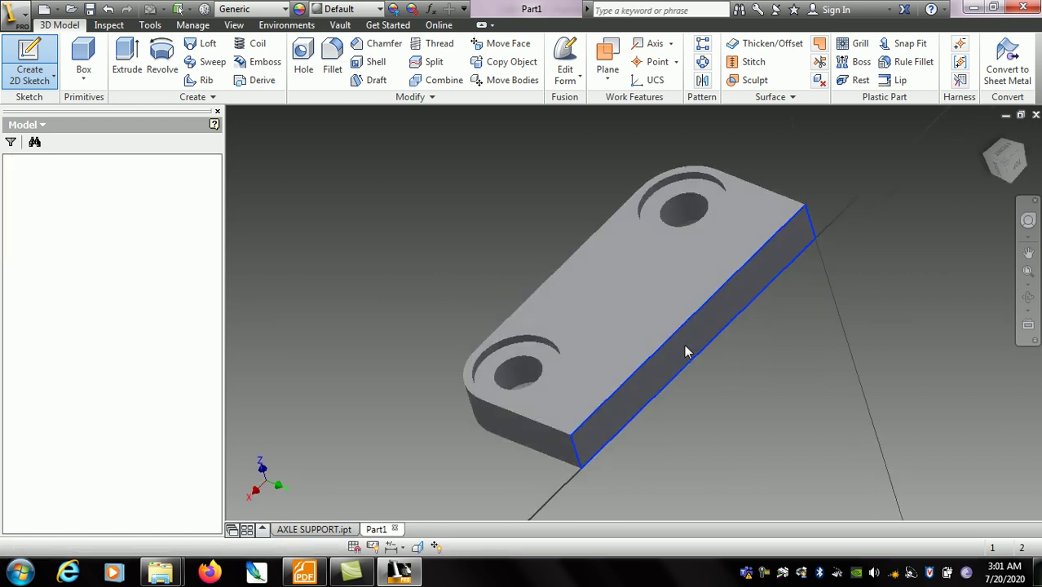
click(1028, 297)
mouse_move(623, 337)
mouse_down()
mouse_move(527, 280)
mouse_move(463, 295)
mouse_move(554, 337)
mouse_up()
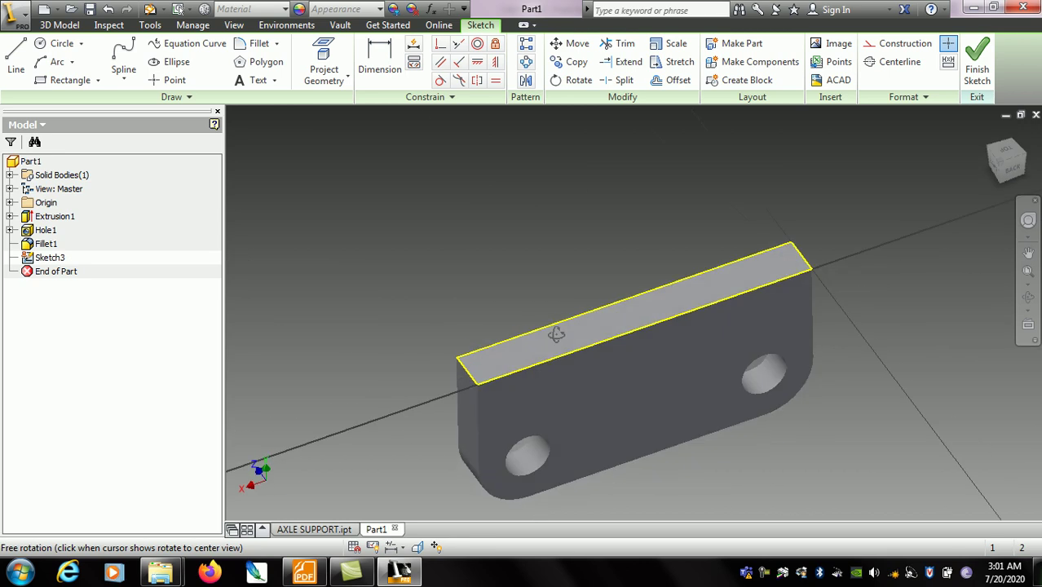
drag(702, 373, 636, 318)
drag(570, 220, 586, 238)
key(F5)
key(F4)
right_click(595, 243)
click(501, 240)
Step: Sketch a vertical line about 39 mm long upward from the midpoint of the side face's lower edge
key(l)
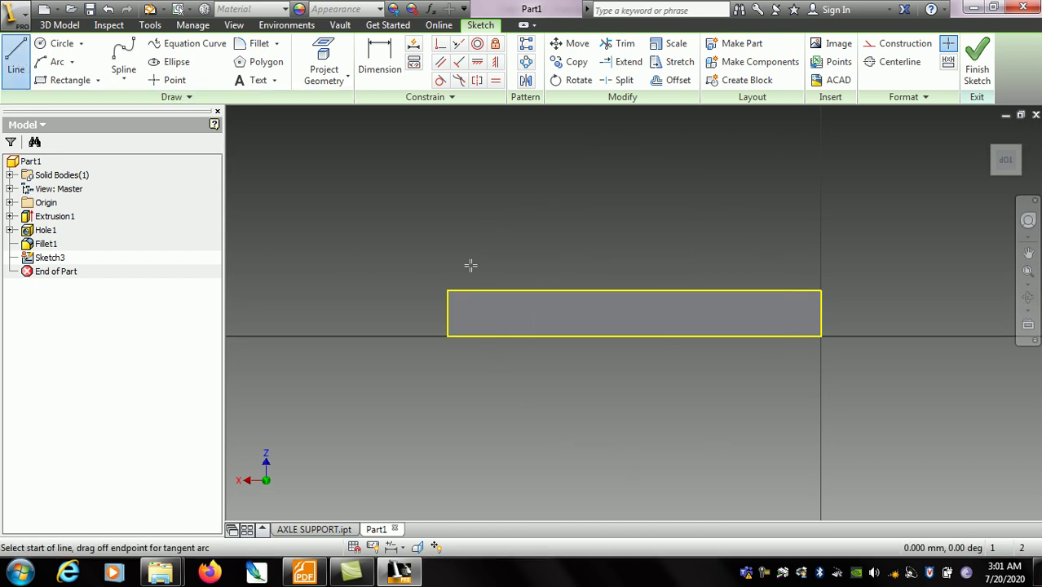
click(633, 334)
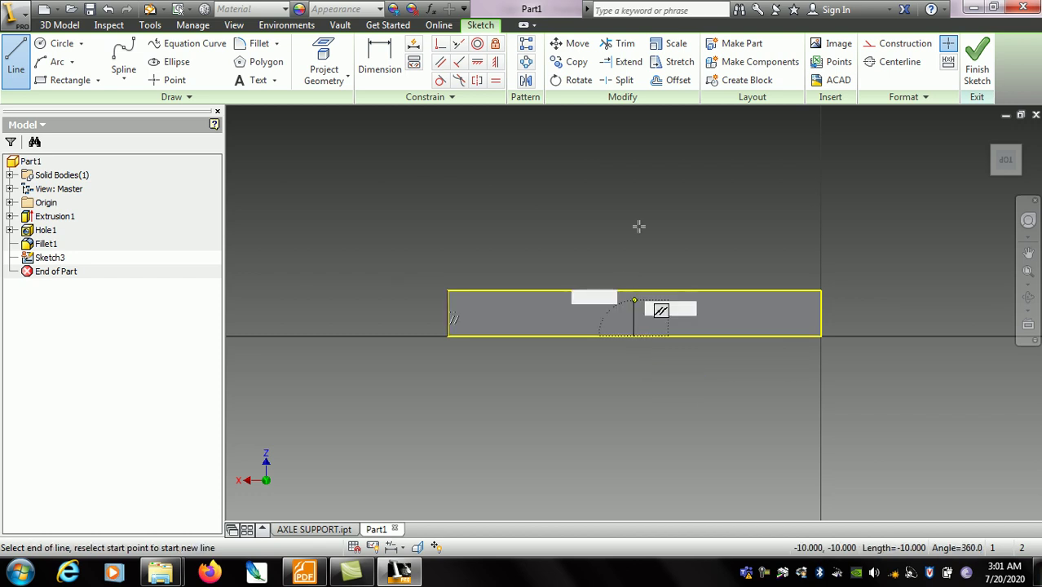
click(634, 155)
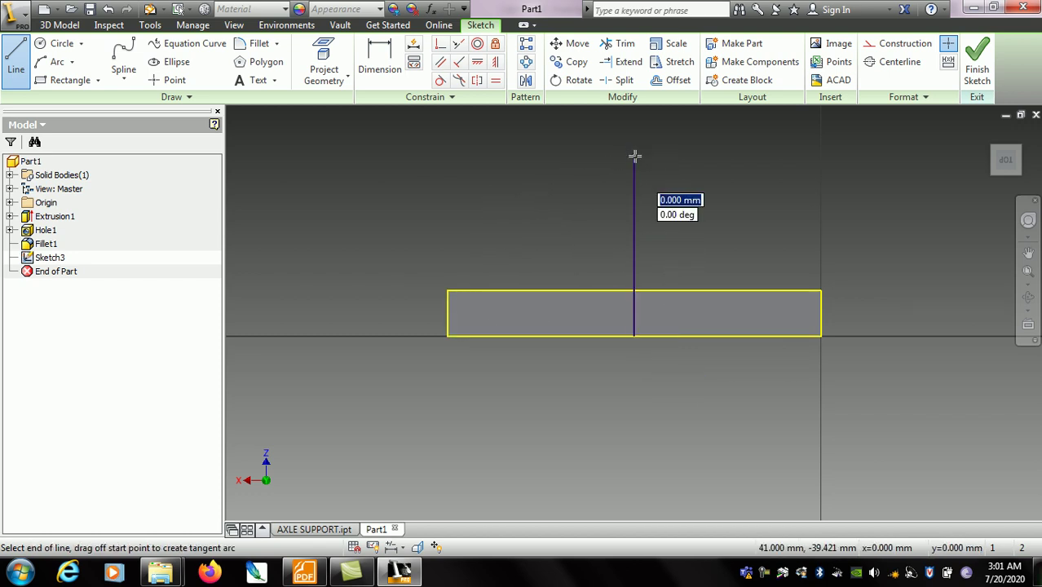
right_click(644, 157)
click(676, 157)
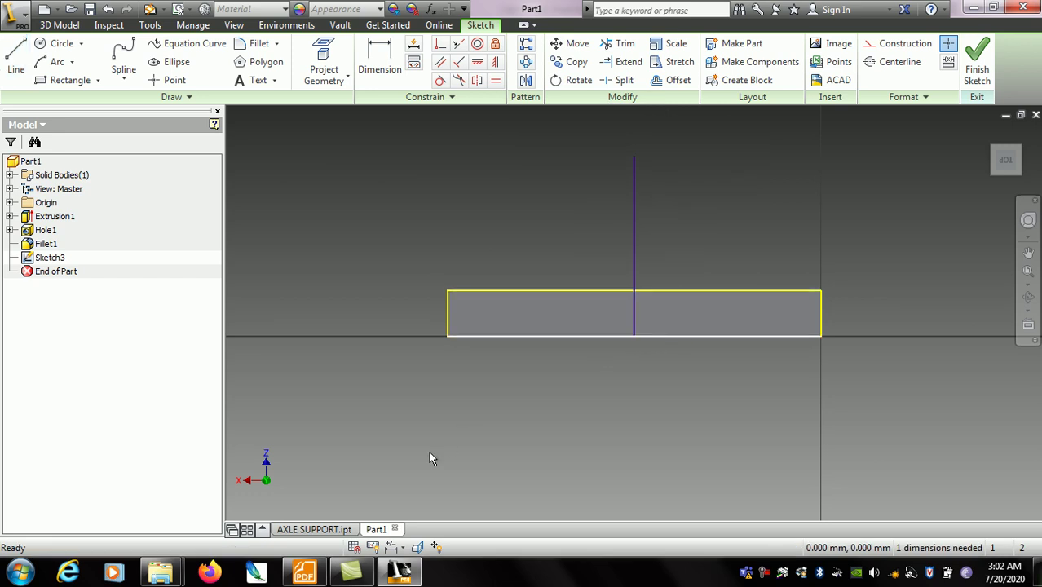
Step: Check the axle hole's centre height in the CASTER.pdf drawing and dimension the vertical line to 58 mm
click(303, 573)
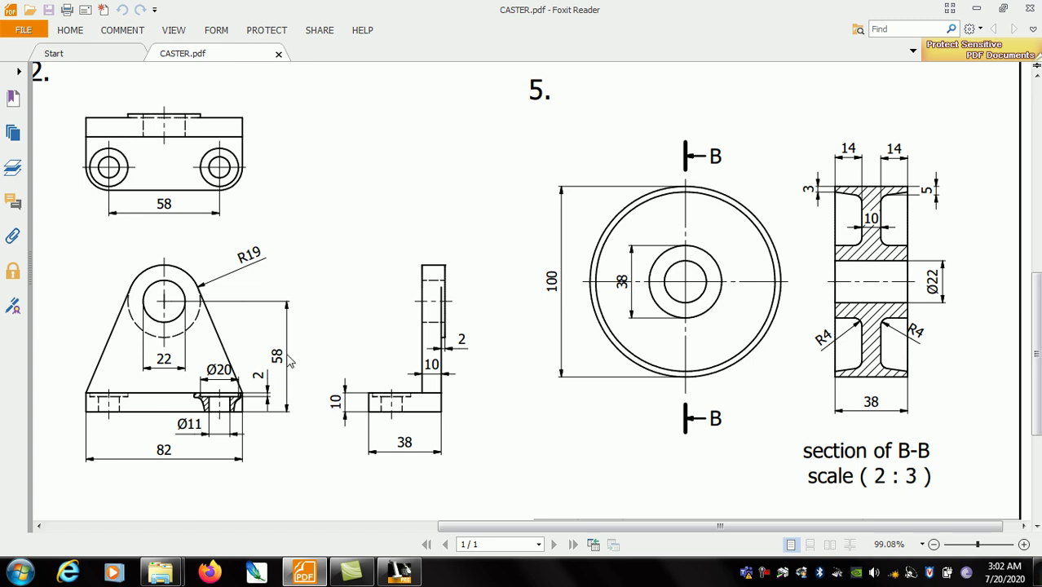
click(399, 573)
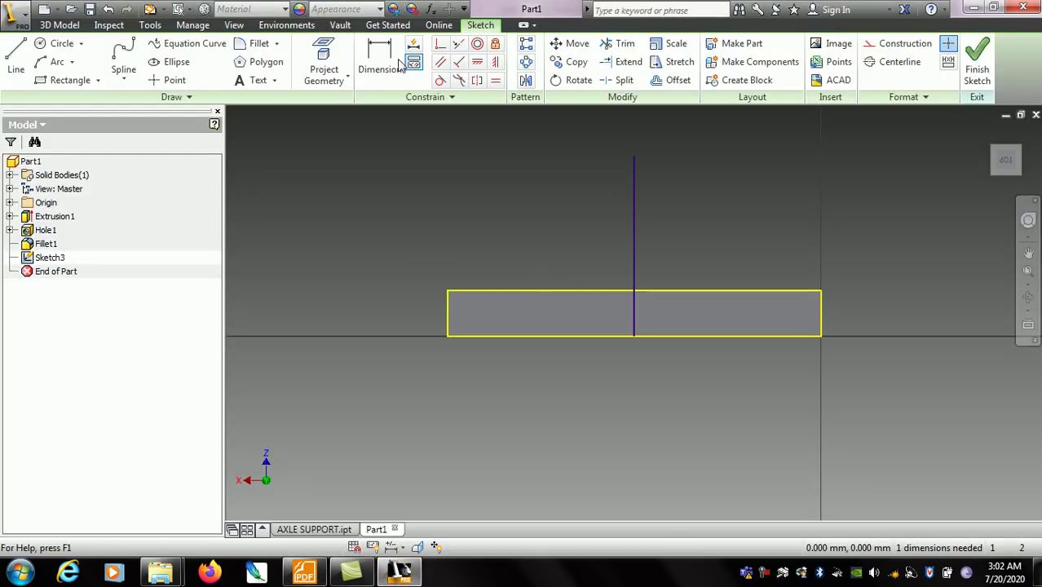
click(365, 61)
click(633, 216)
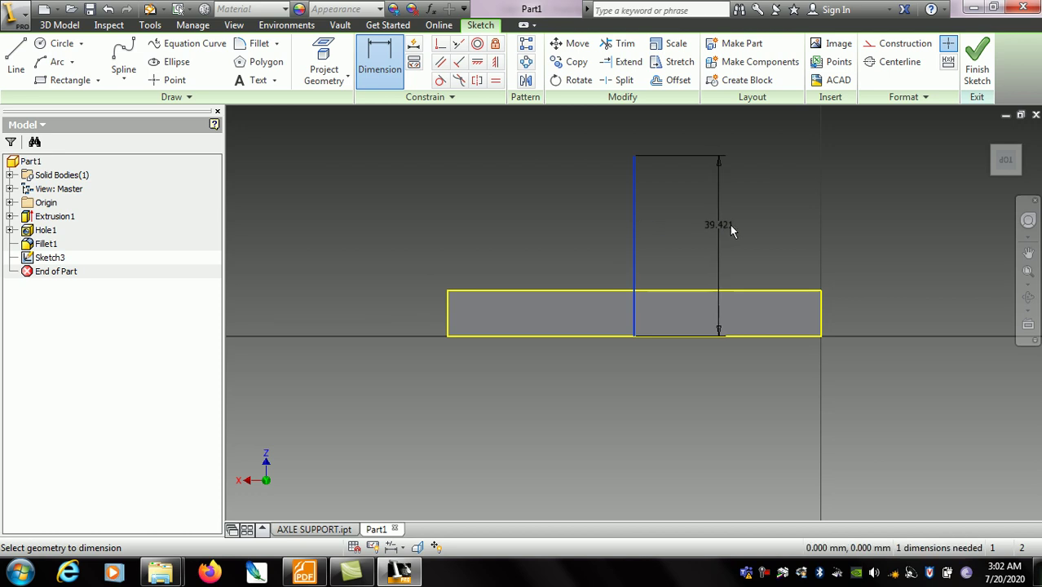
click(861, 227)
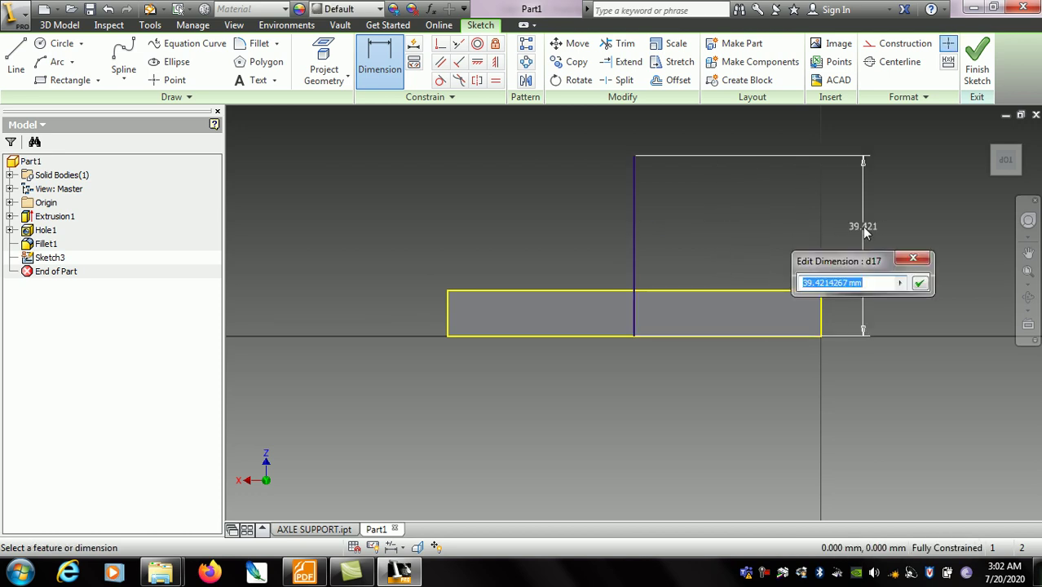
text(5)
key(Return)
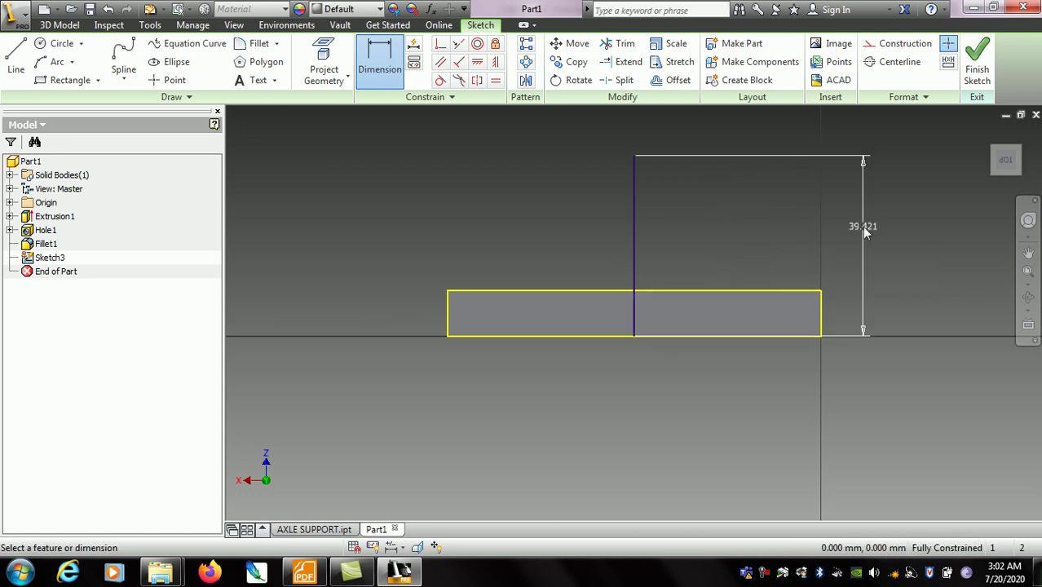
click(1030, 277)
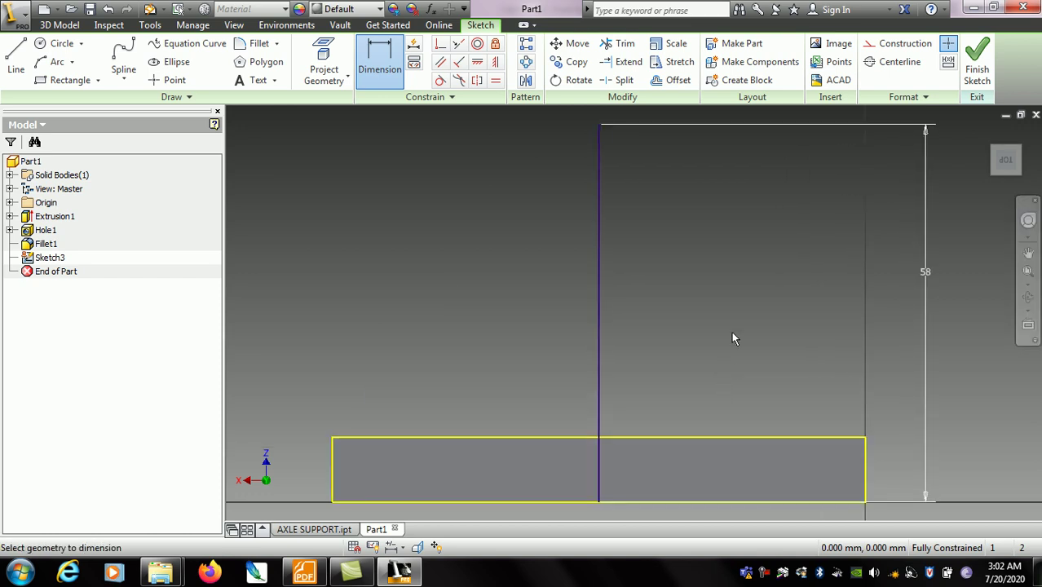
click(1027, 283)
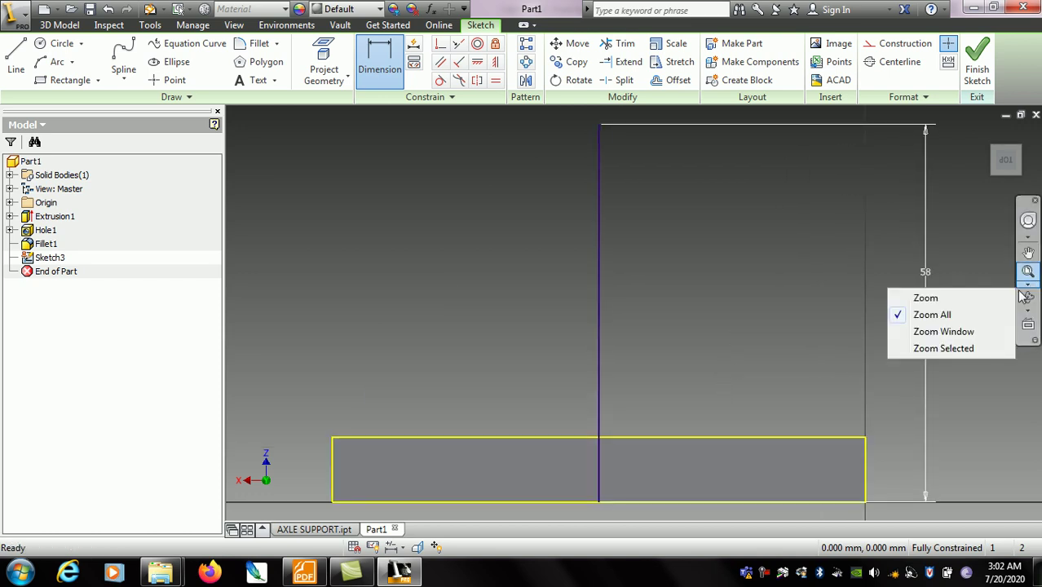
click(963, 303)
drag(949, 275, 943, 242)
right_click(964, 246)
click(996, 241)
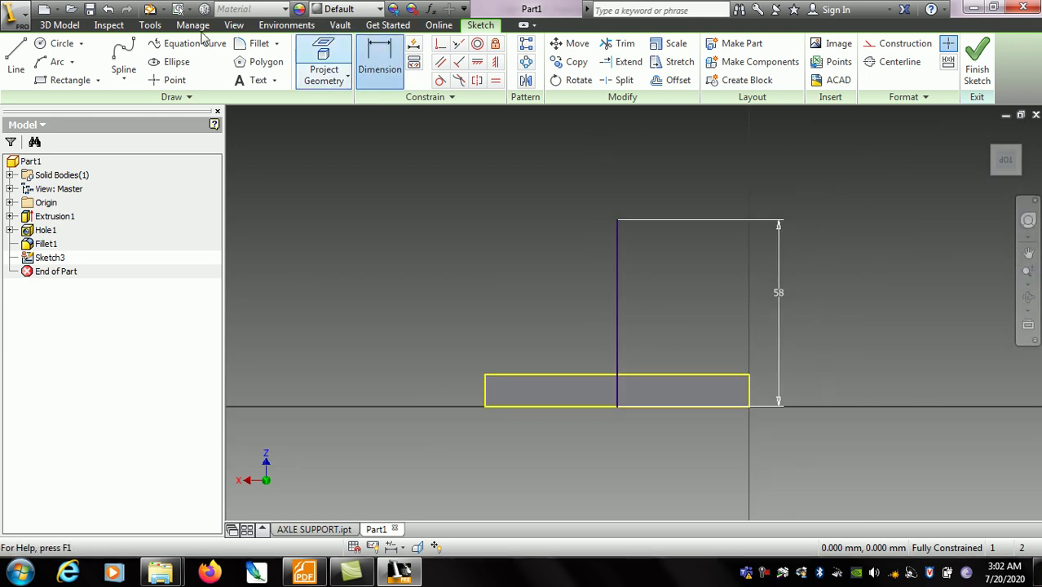
Step: Sketch two concentric circles, about 47 mm and 26 mm in diameter, centred on the upper end of the vertical line
click(58, 44)
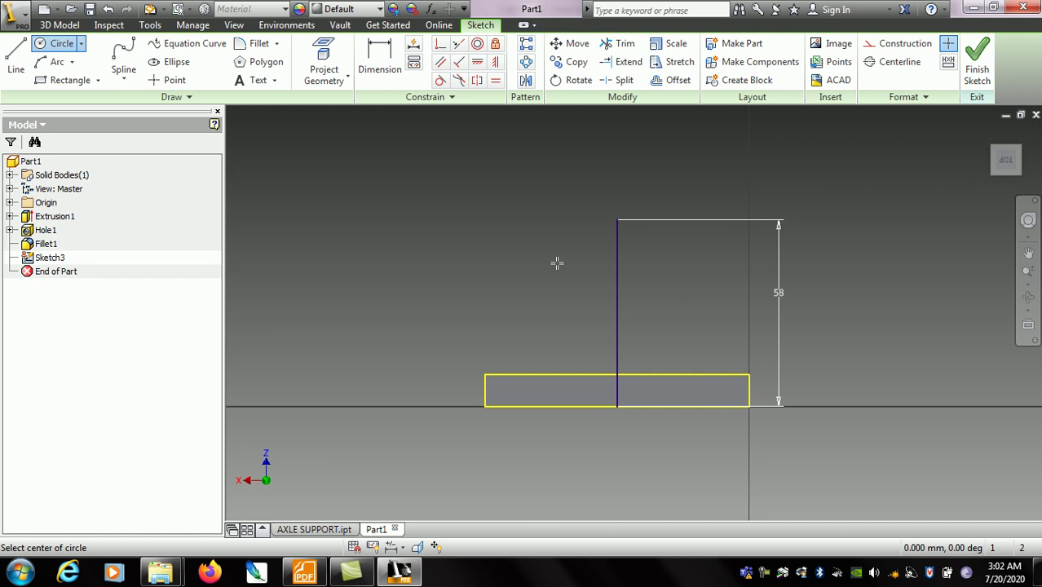
click(617, 219)
click(642, 148)
click(617, 219)
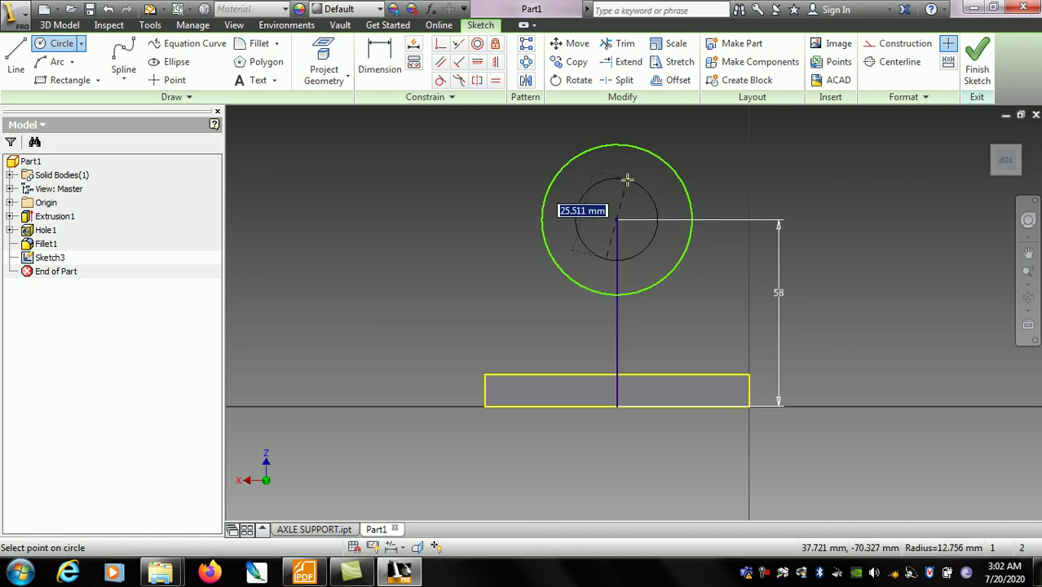
click(625, 179)
Step: Check the rounded top's radius in the CASTER.pdf drawing and dimension the outer circle's diameter to 38 mm
click(389, 73)
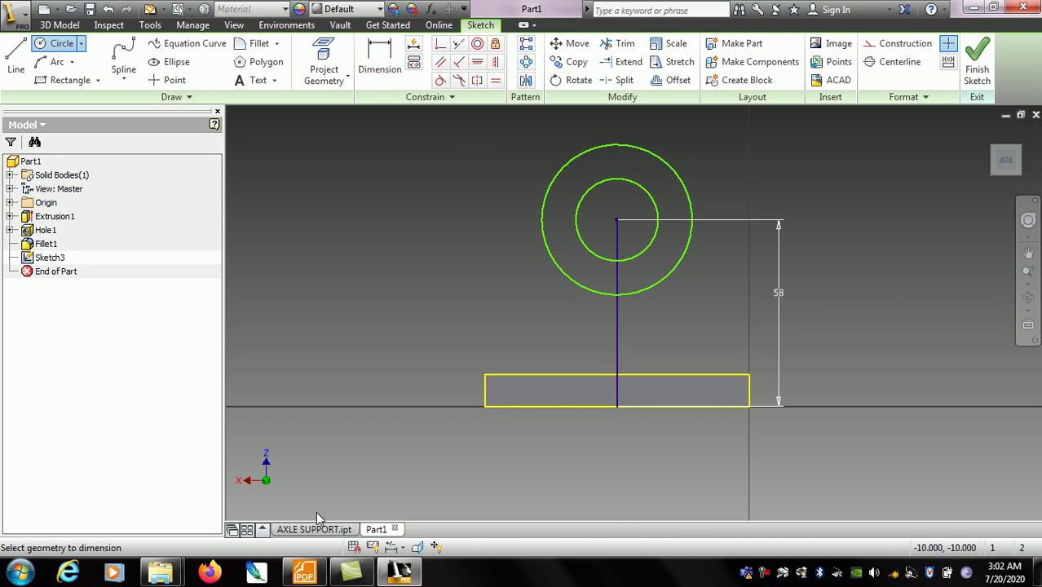
click(304, 574)
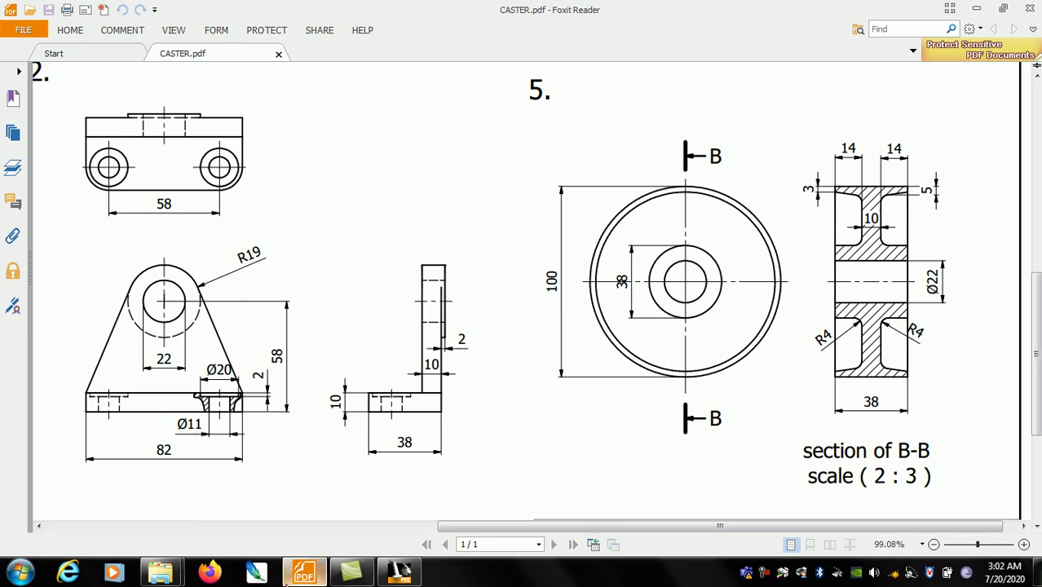
click(304, 573)
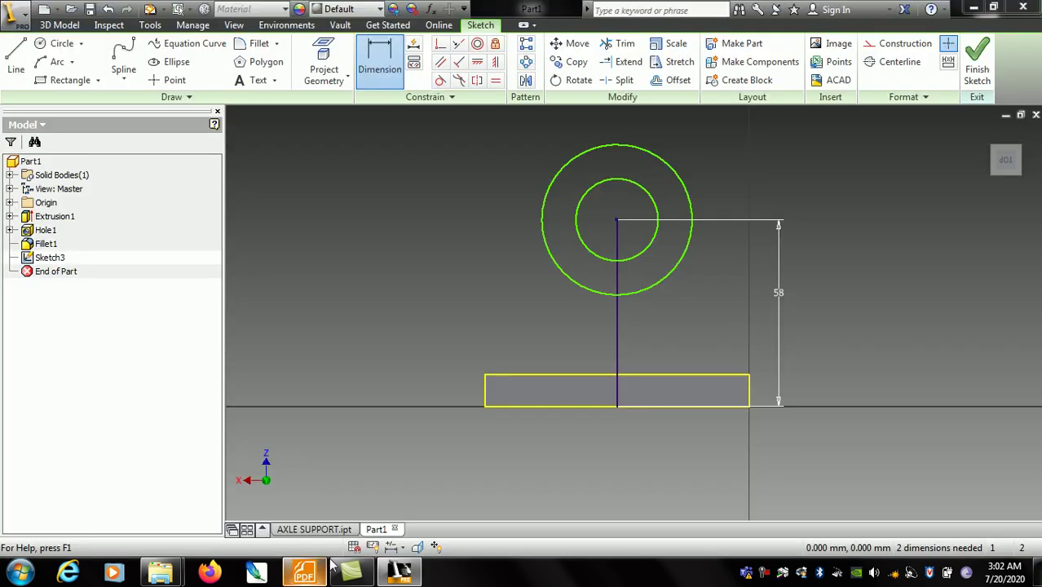
click(688, 186)
click(736, 177)
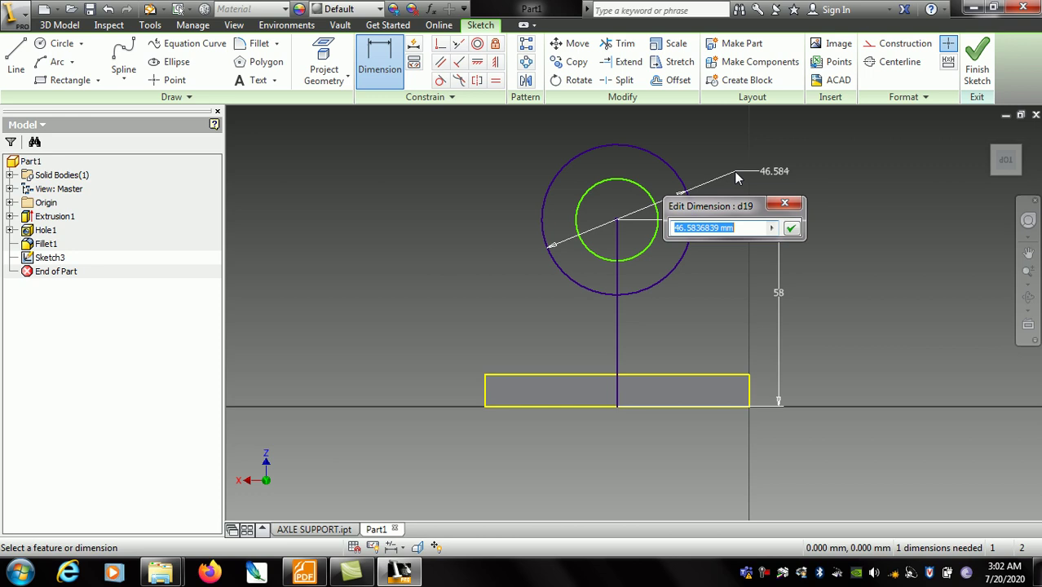
click(304, 573)
click(304, 573)
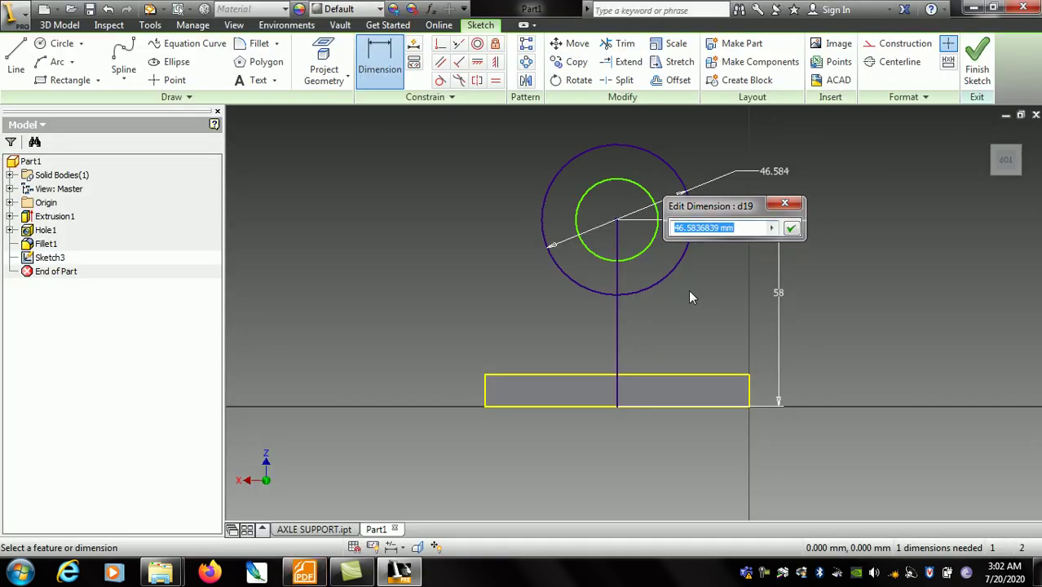
text(38)
key(Return)
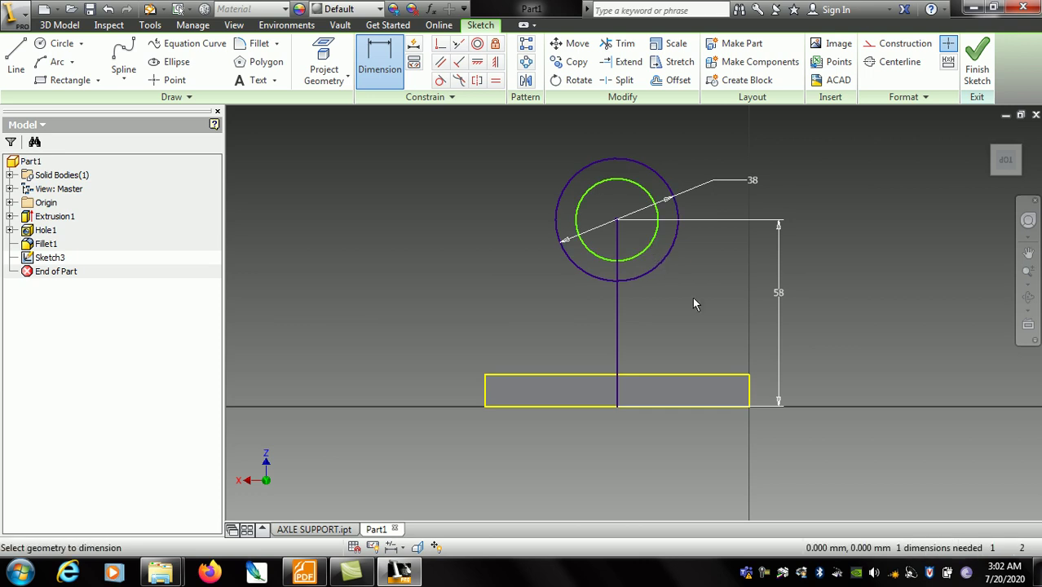
Step: Dimension the inner circle's diameter to 22 mm
click(634, 246)
click(684, 286)
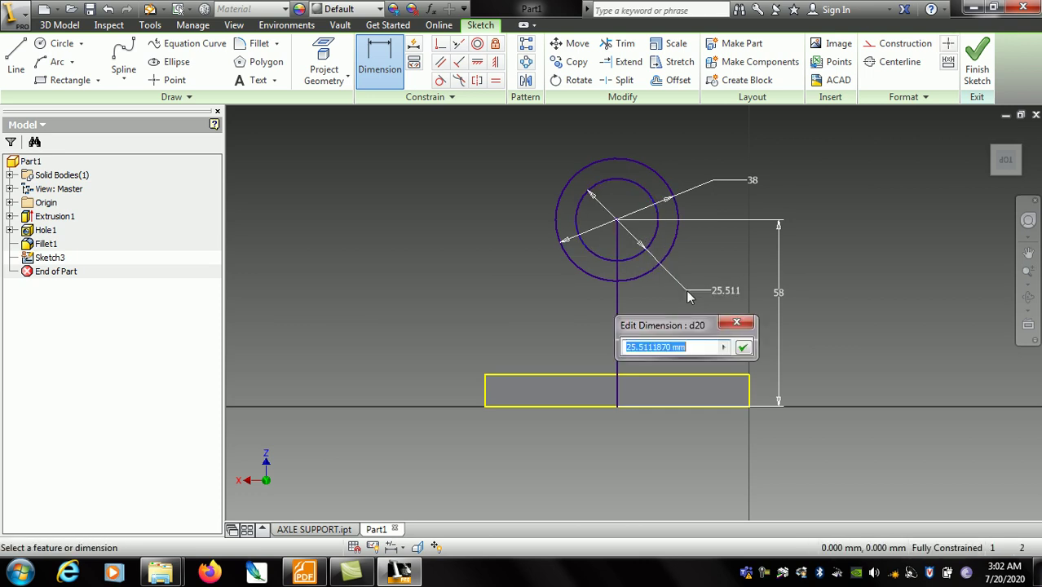
text(2)
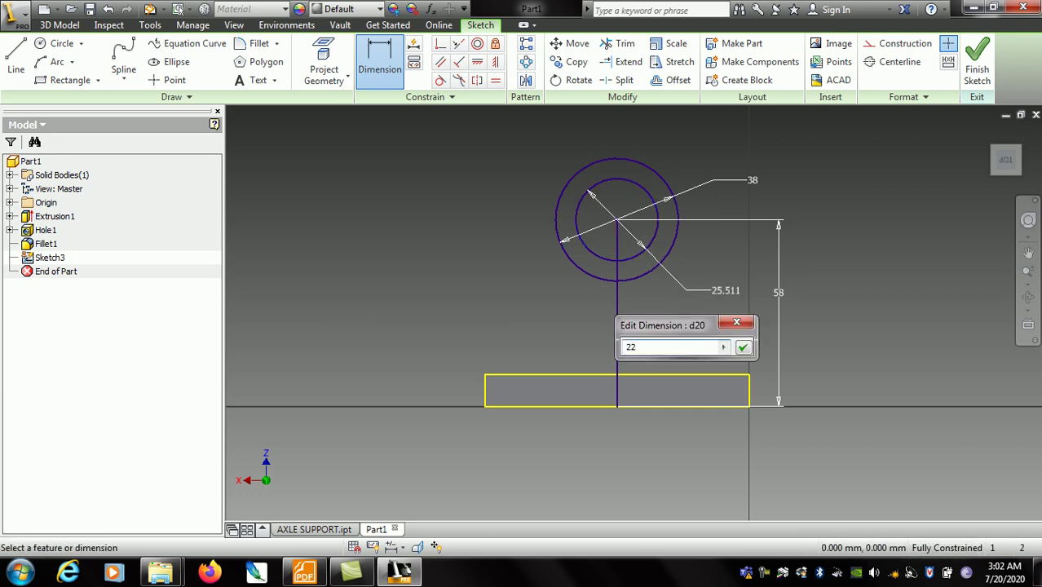
text(2)
key(Return)
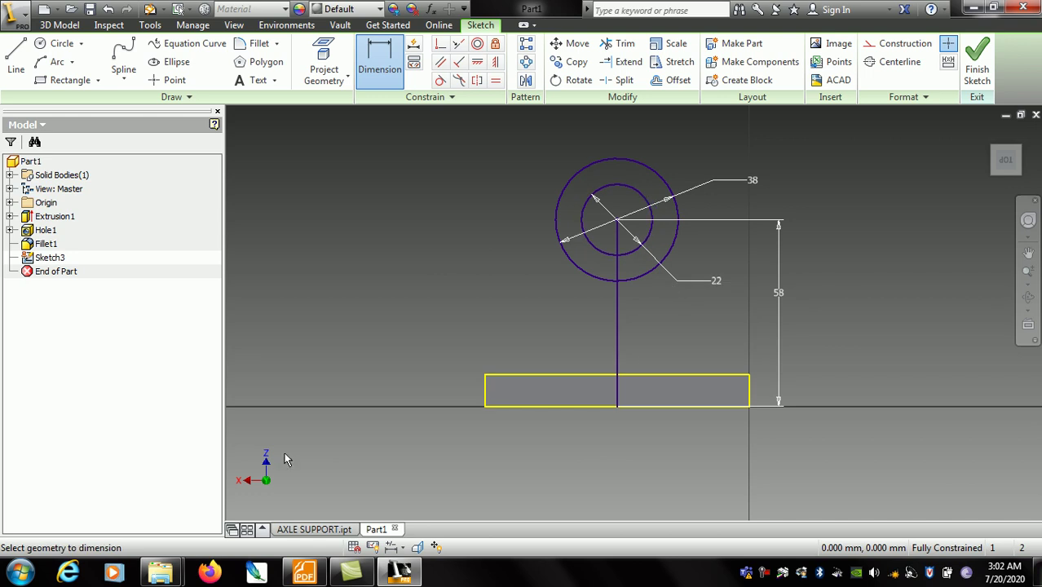
Step: Check the plate outline in the CASTER.pdf drawing and sketch a slanted line from the base's upper-left corner up beside the outer circle
click(398, 573)
click(350, 573)
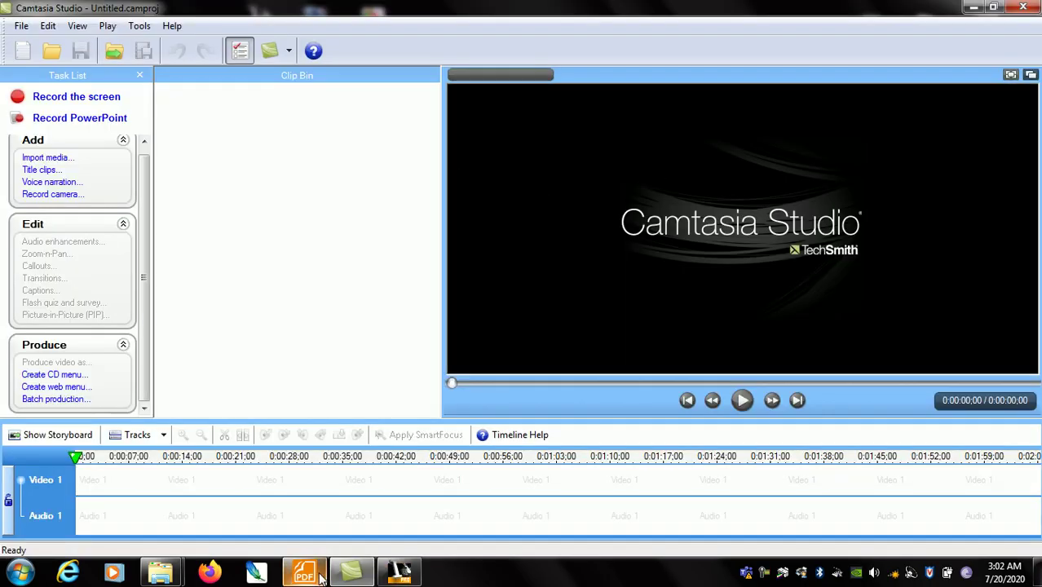
click(304, 573)
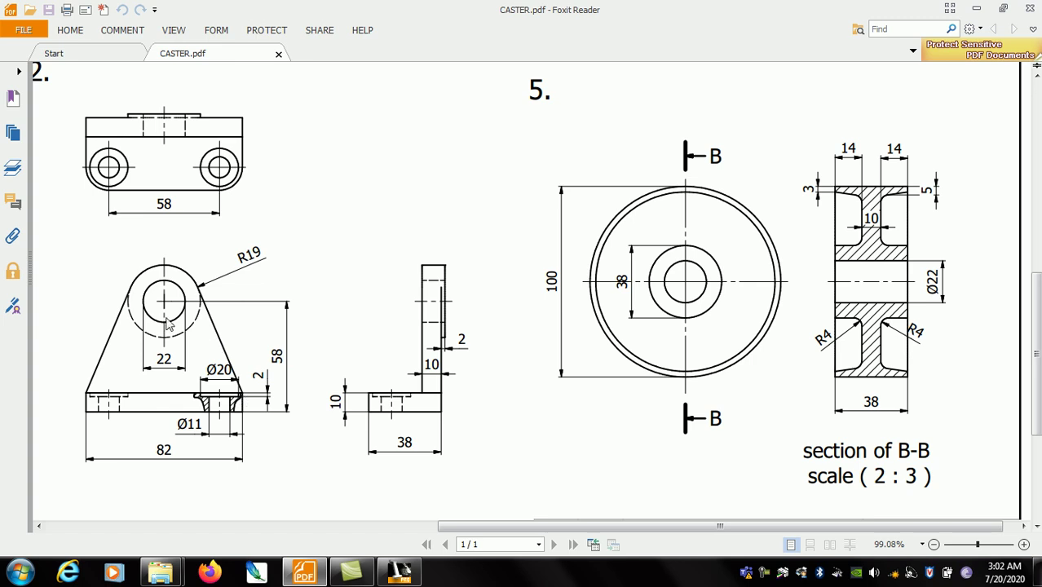
click(398, 573)
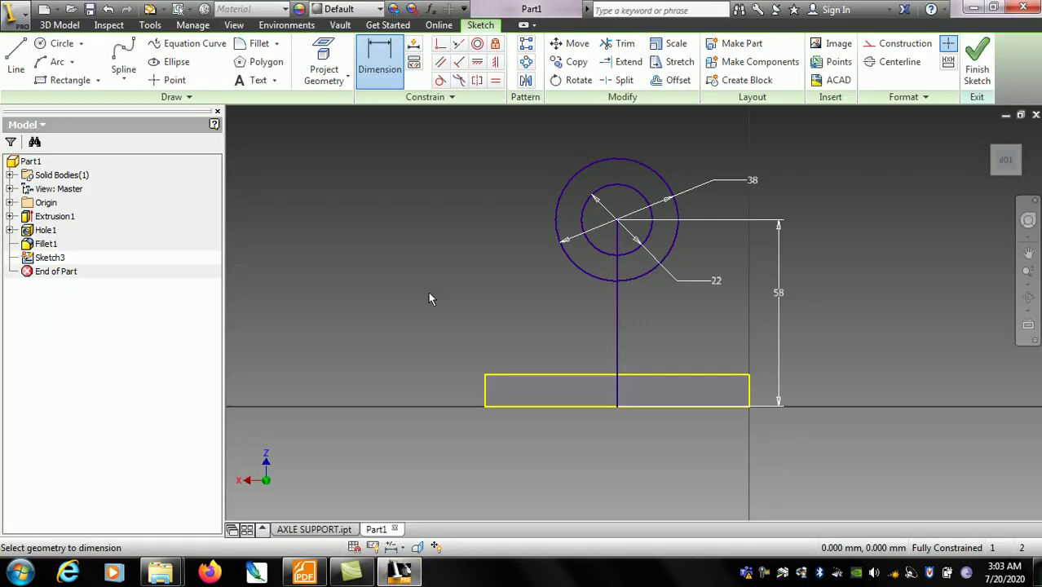
click(13, 59)
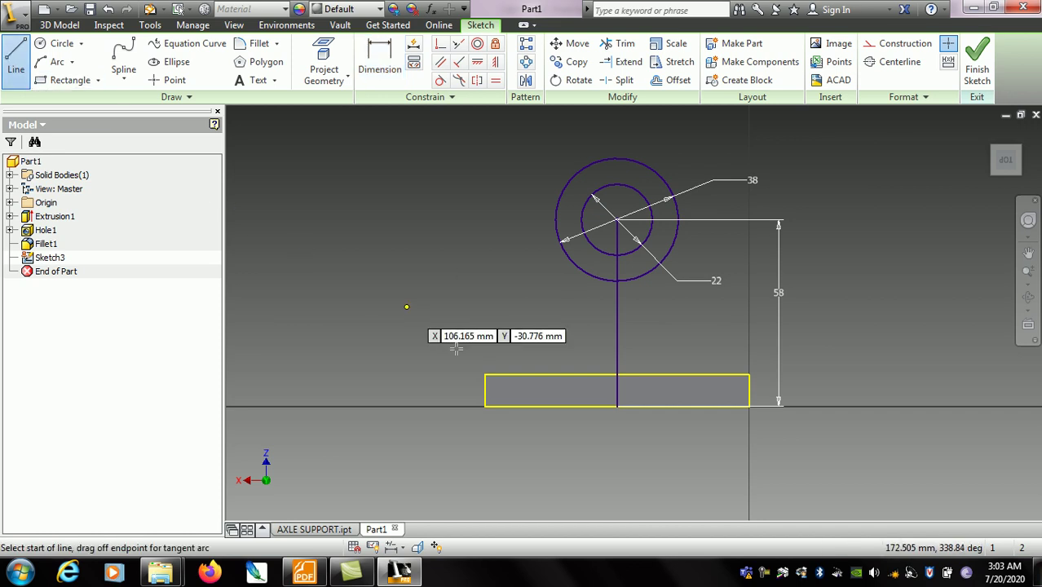
click(484, 374)
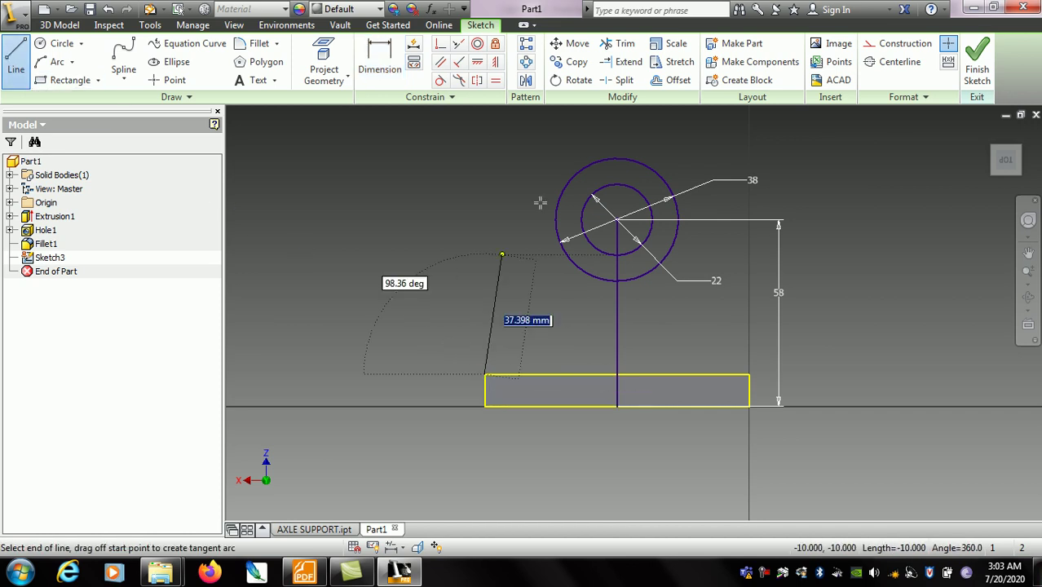
click(562, 162)
right_click(530, 256)
click(562, 253)
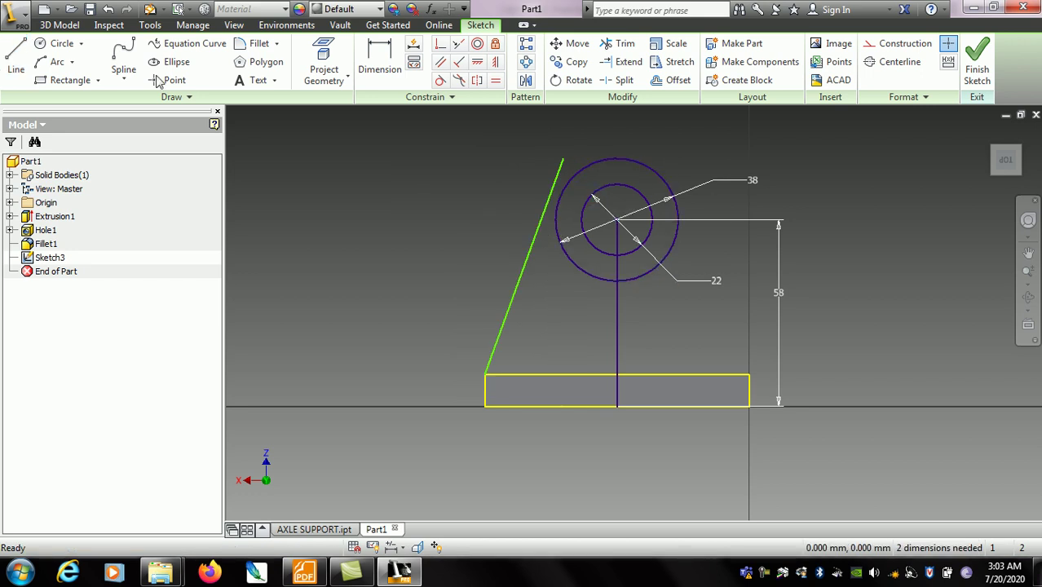
Step: Sketch a slanted line from the base's upper-right corner up past the right side of the outer circle
click(15, 56)
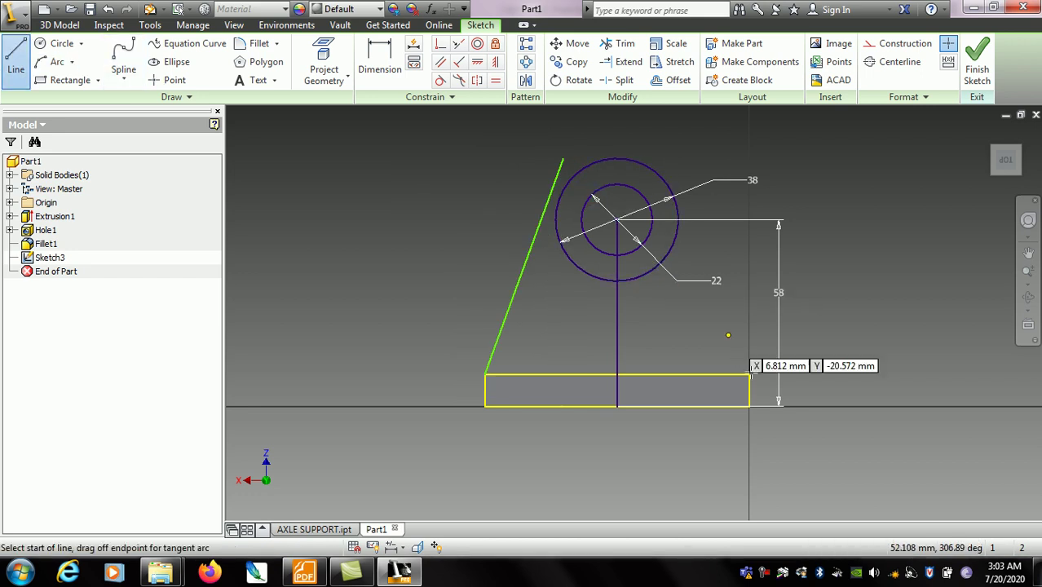
click(749, 374)
click(700, 158)
right_click(779, 169)
click(824, 175)
Step: Constrain both slanted lines tangent to the 38 mm outer circle
click(539, 218)
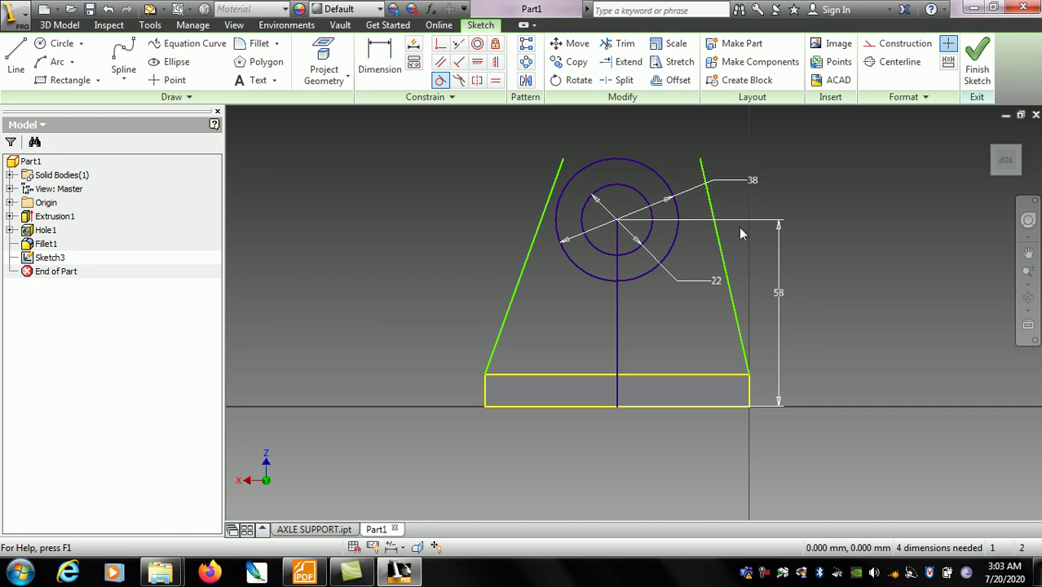
click(441, 82)
click(559, 174)
click(572, 176)
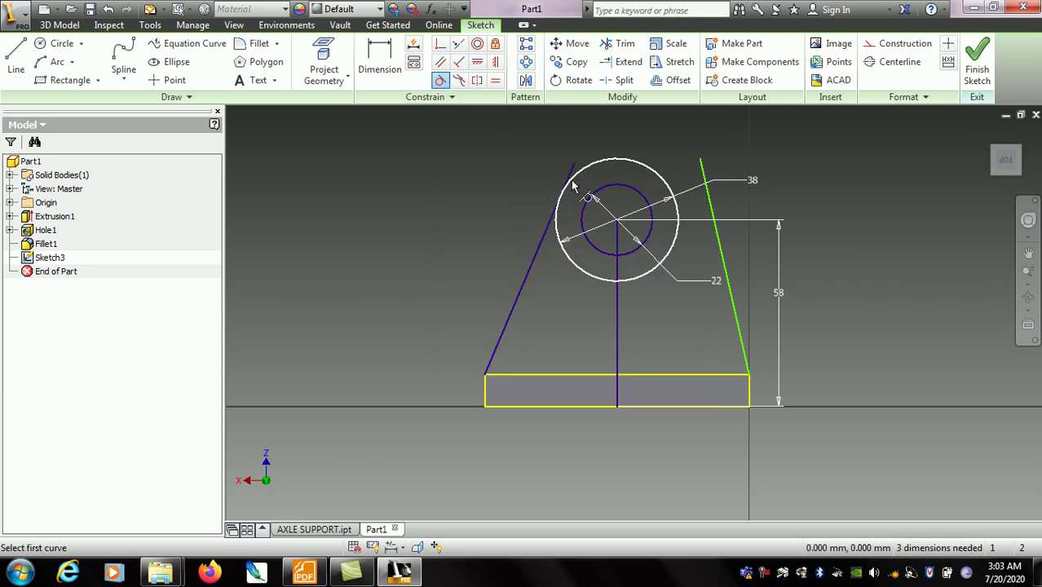
click(704, 186)
click(668, 177)
right_click(428, 164)
click(477, 165)
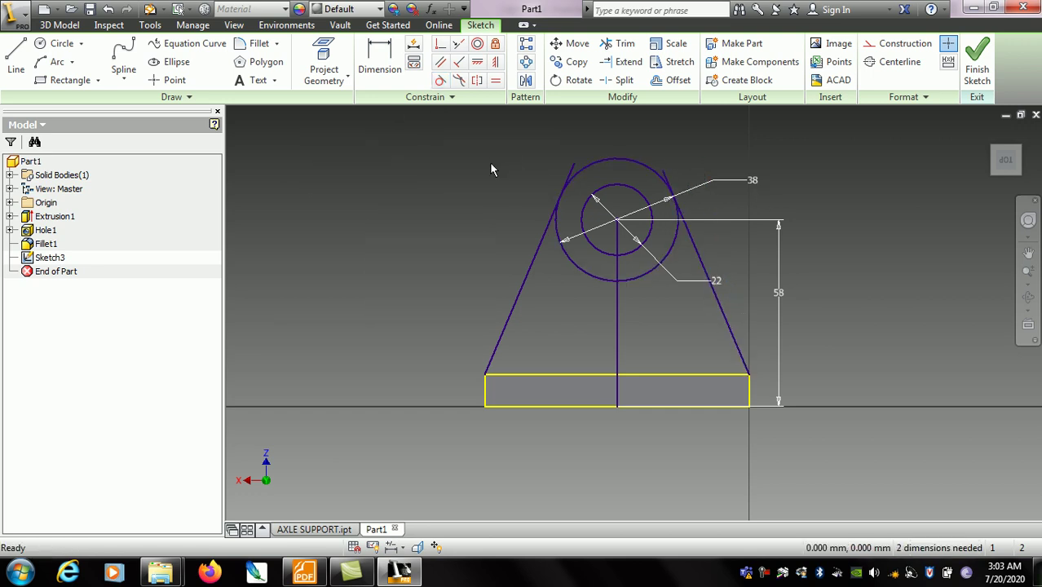
Step: Trim the ends of both slanted lines that extend beyond their tangent points on the outer circle
click(617, 44)
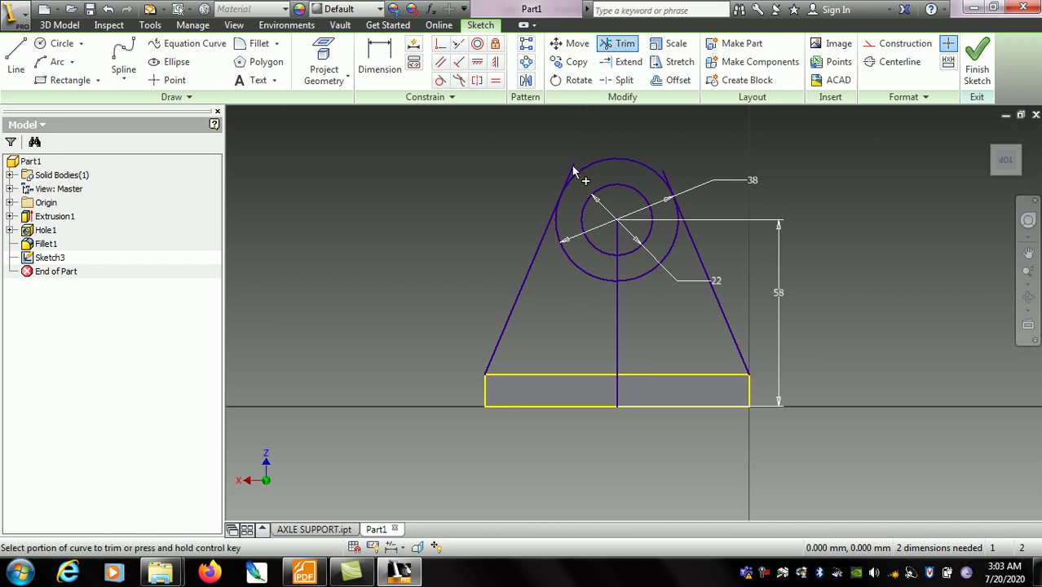
click(570, 168)
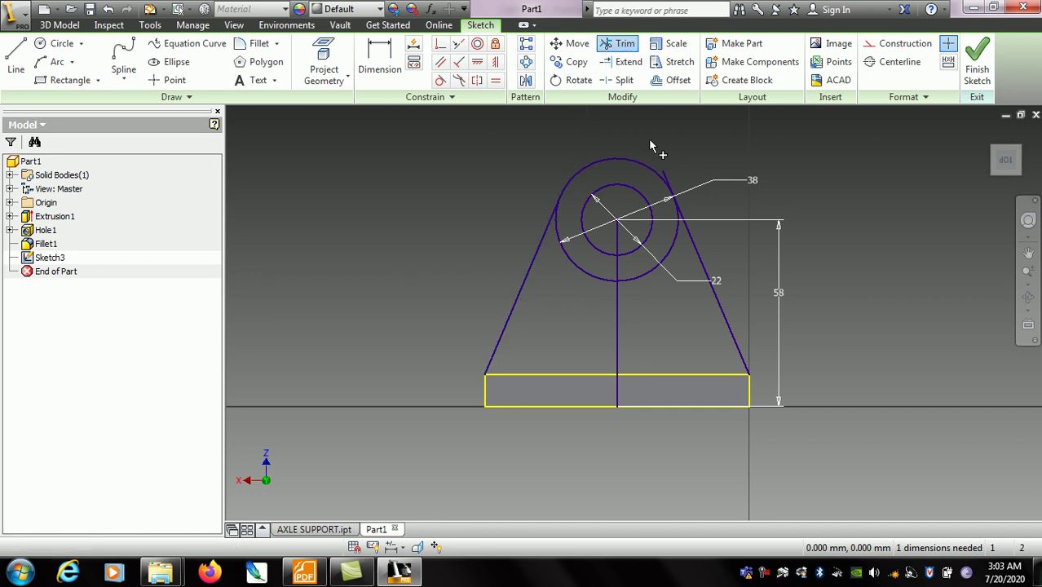
click(667, 174)
right_click(835, 227)
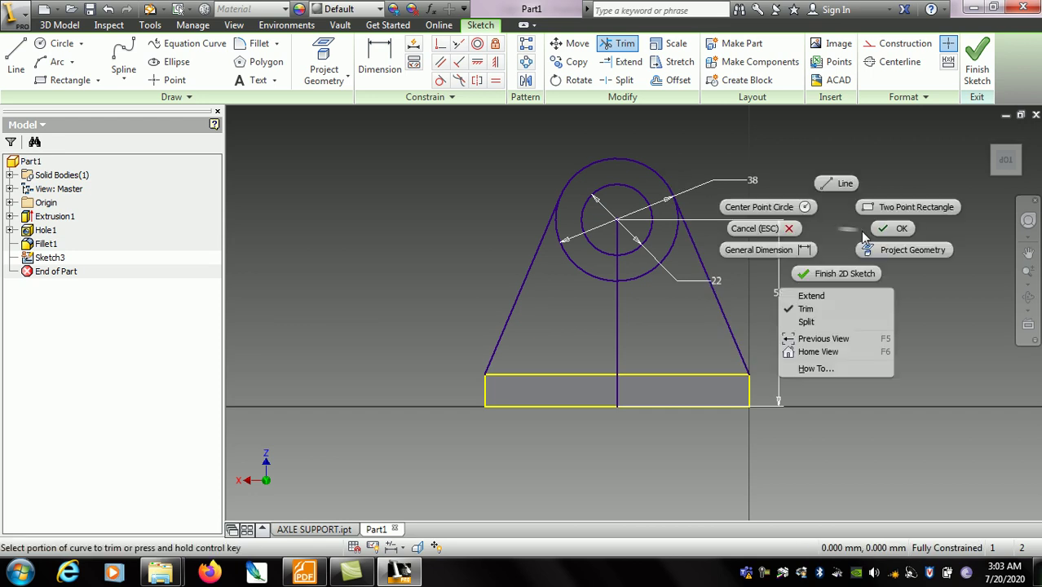
click(681, 226)
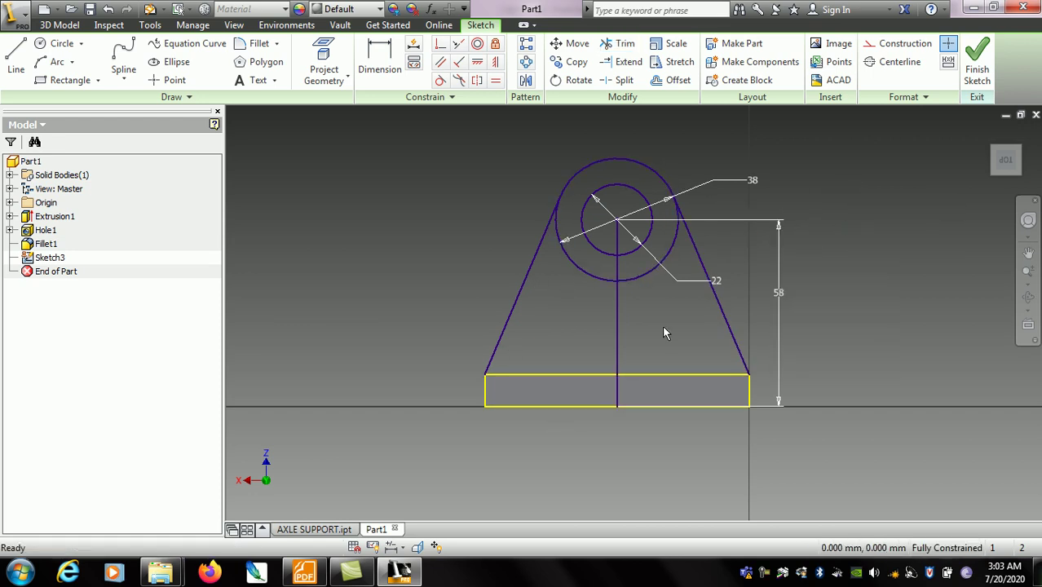
Step: Sketch a horizontal line along the base's upper edge joining the lower ends of the two slanted lines
click(15, 57)
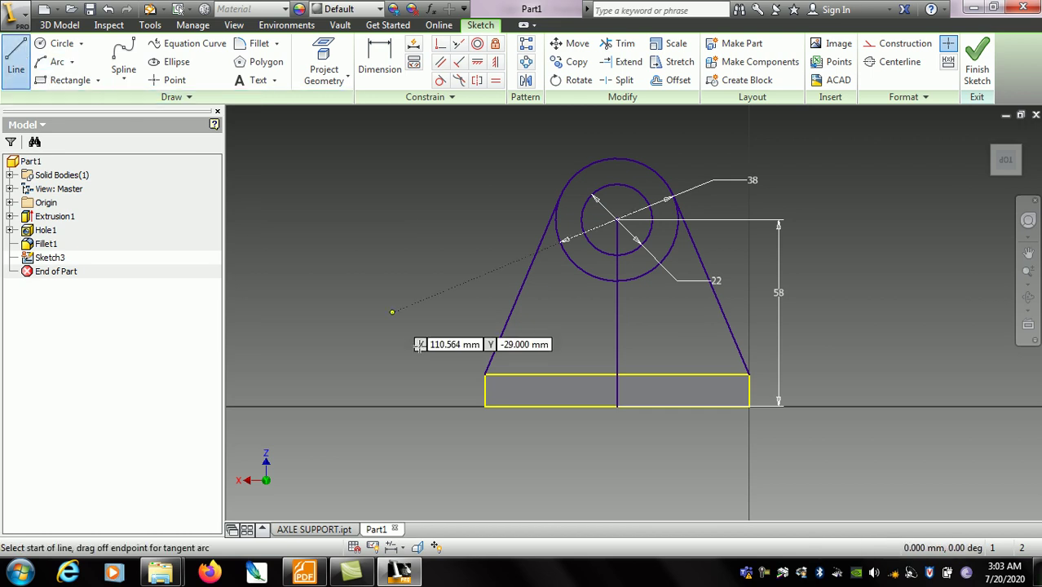
click(485, 375)
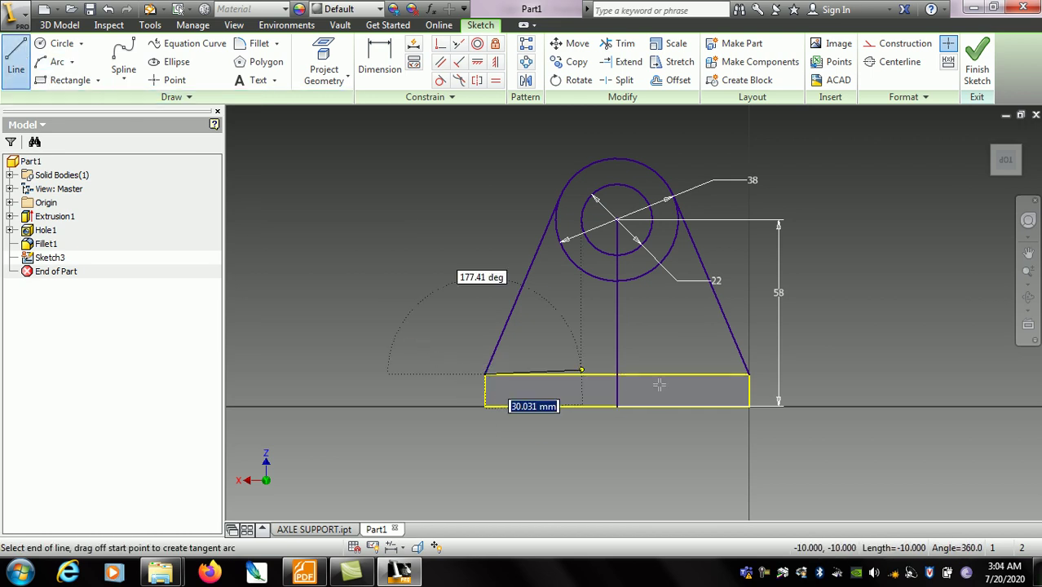
click(747, 372)
right_click(875, 315)
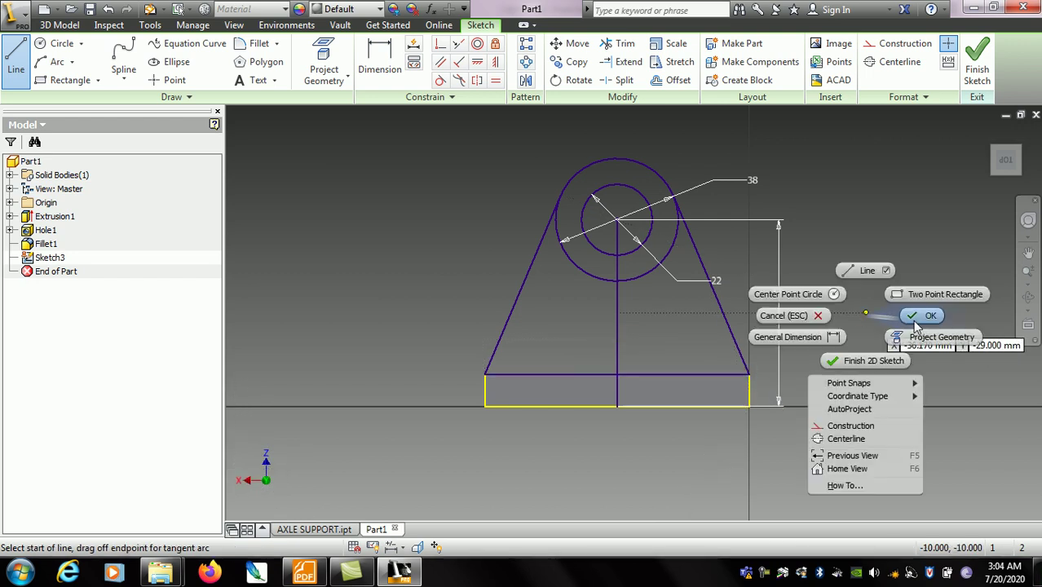
click(919, 313)
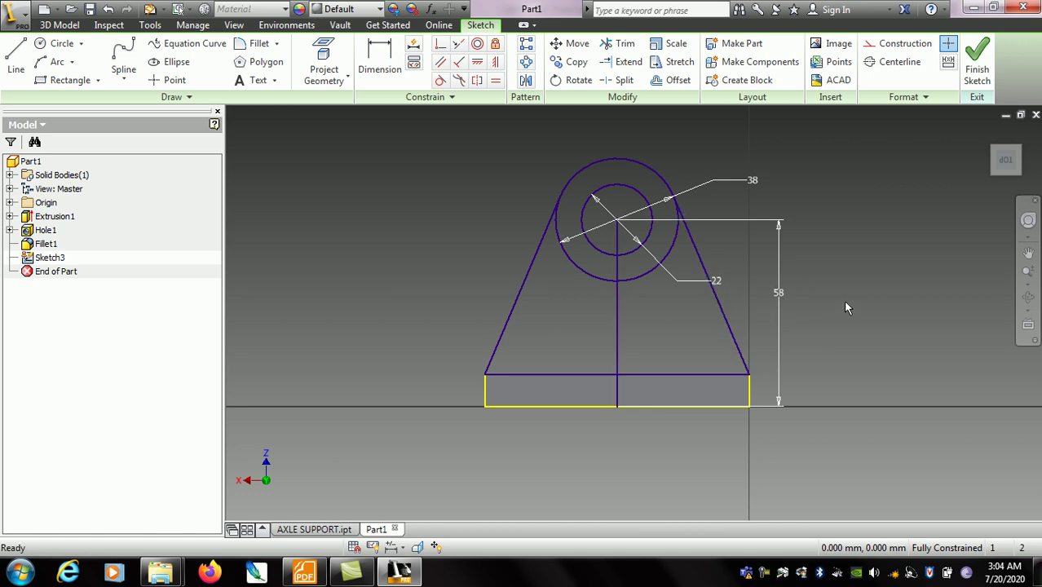
Step: Convert the vertical centre line to construction geometry and trim away the outer circle's lower arc between the tangent lines
click(618, 323)
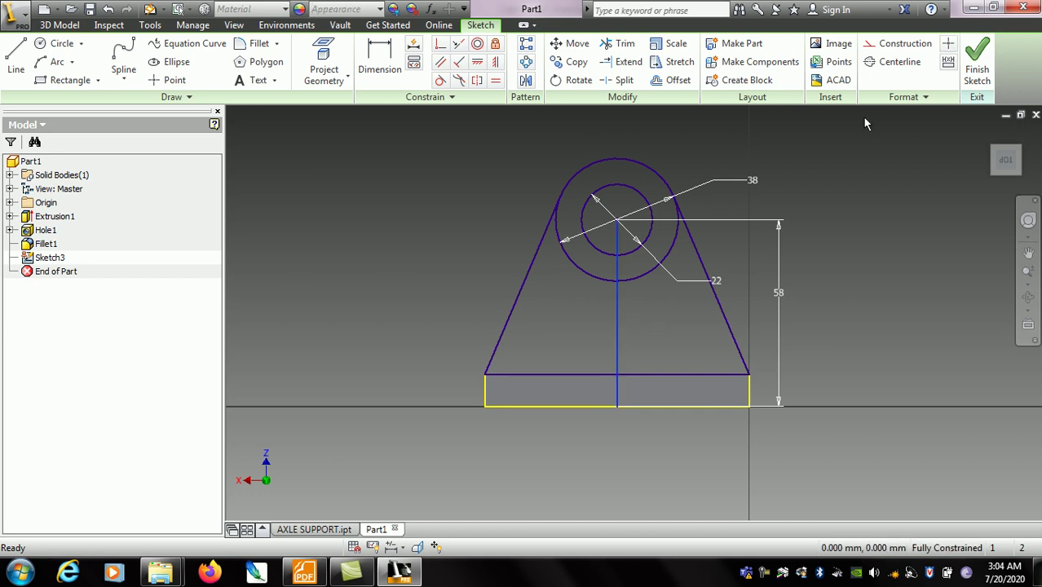
click(904, 48)
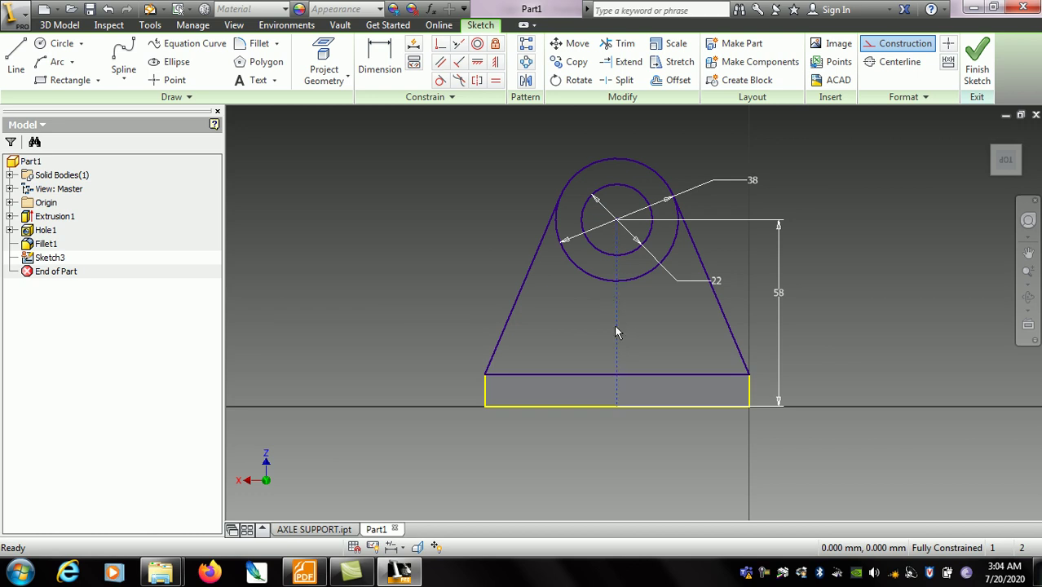
click(611, 45)
click(581, 269)
click(649, 275)
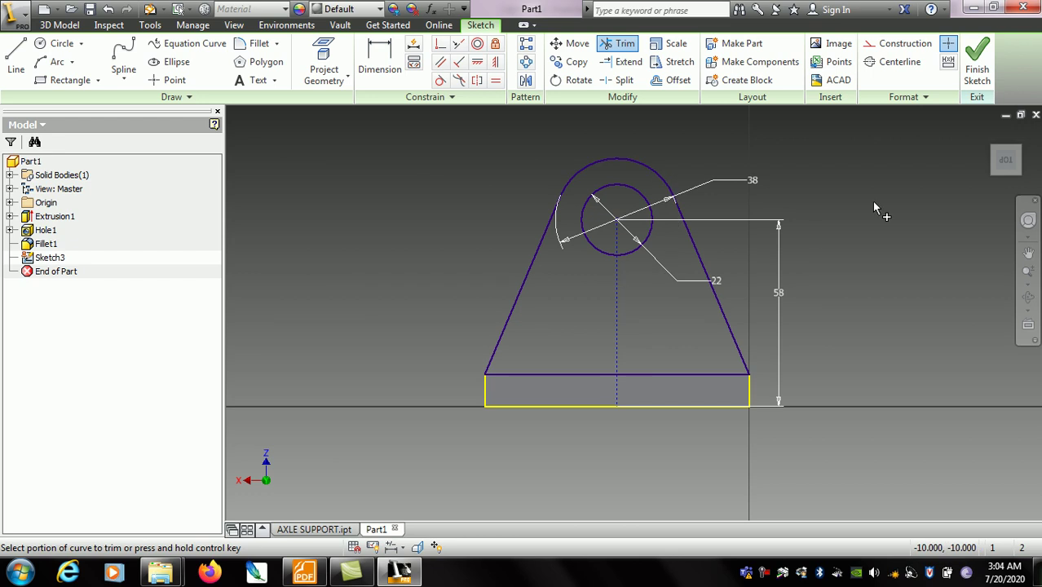
right_click(884, 199)
click(929, 200)
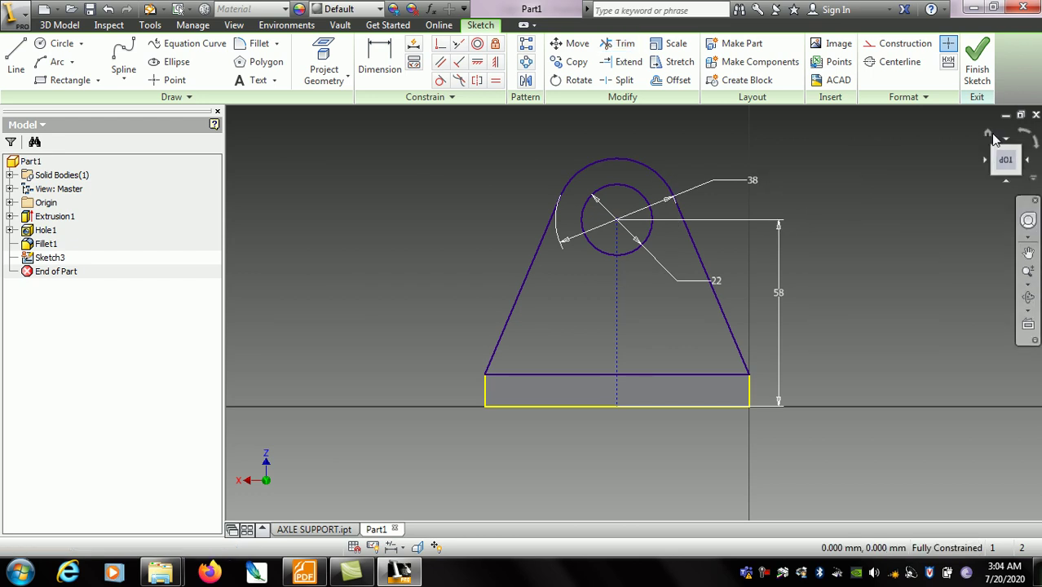
Step: Finish the sketch and extrude the plate profile around the 22 mm hole by 10 mm in the reversed direction, over the base
click(989, 133)
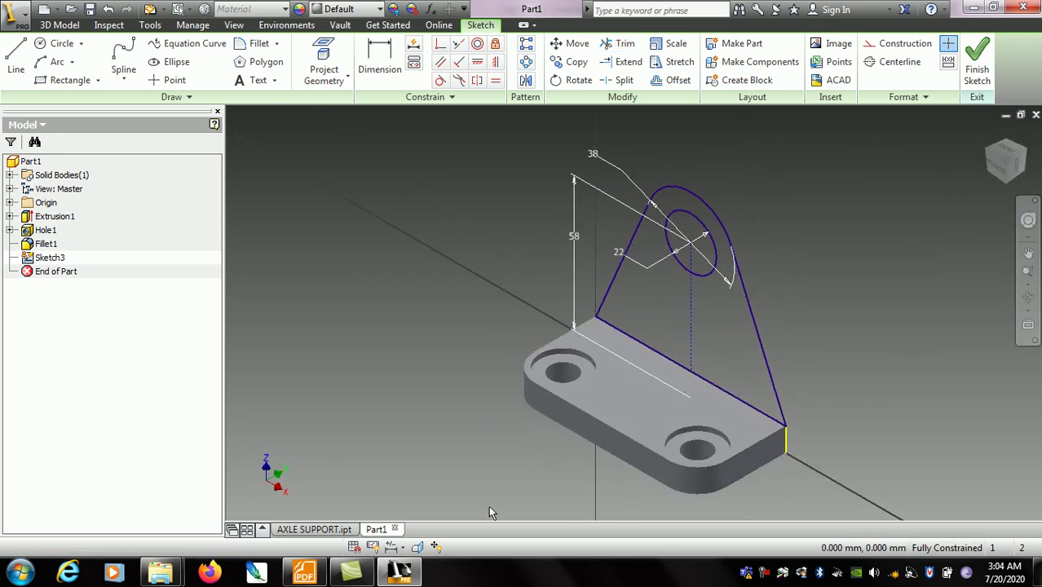
click(304, 571)
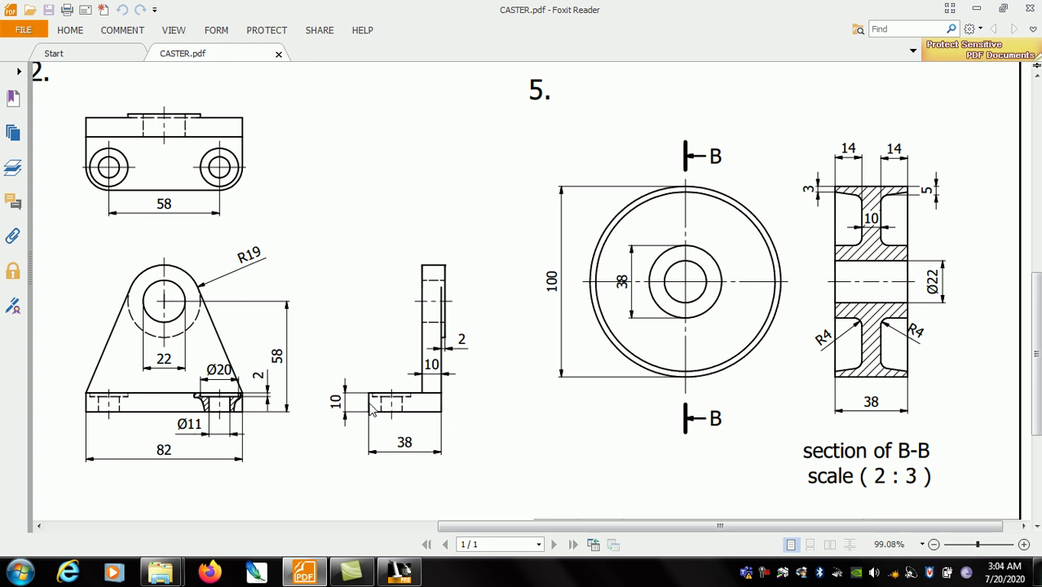
click(399, 571)
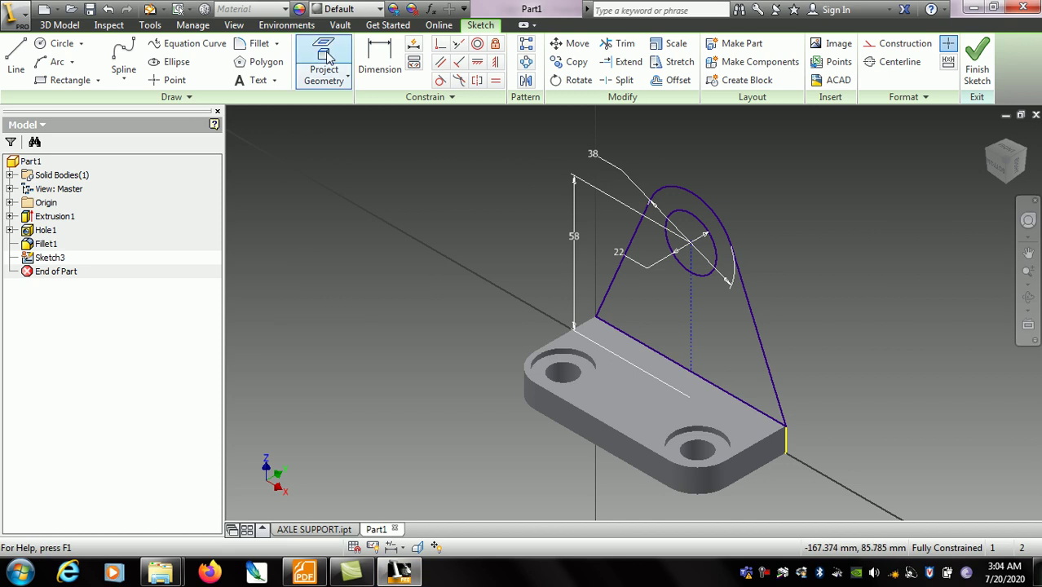
click(976, 64)
key(e)
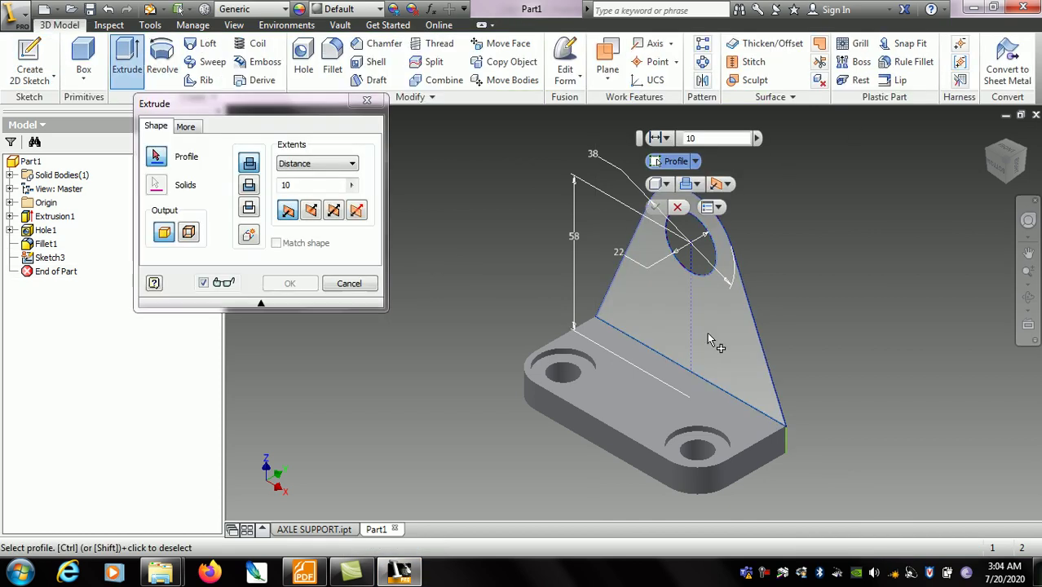
click(706, 331)
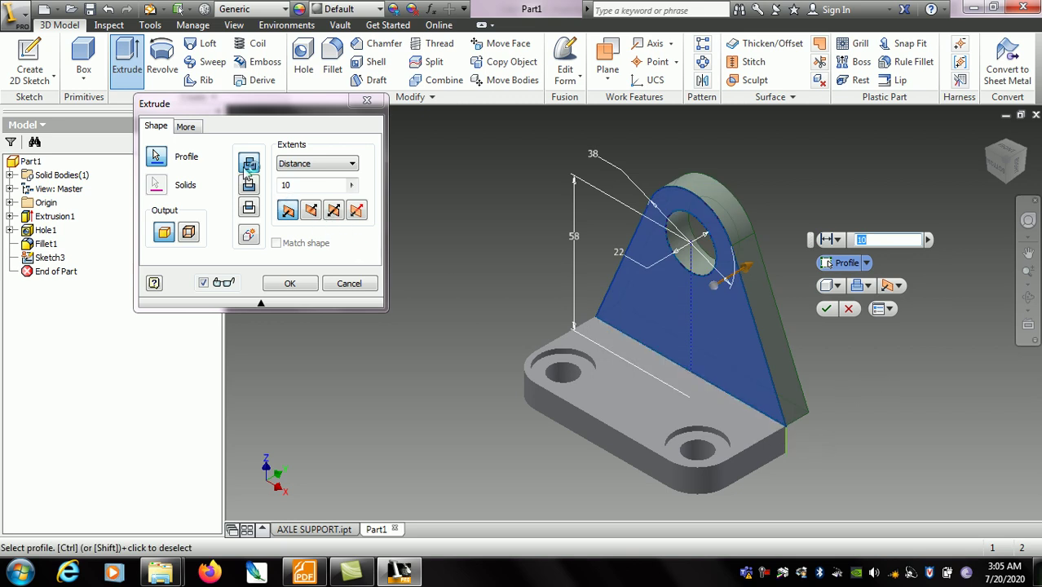
click(312, 211)
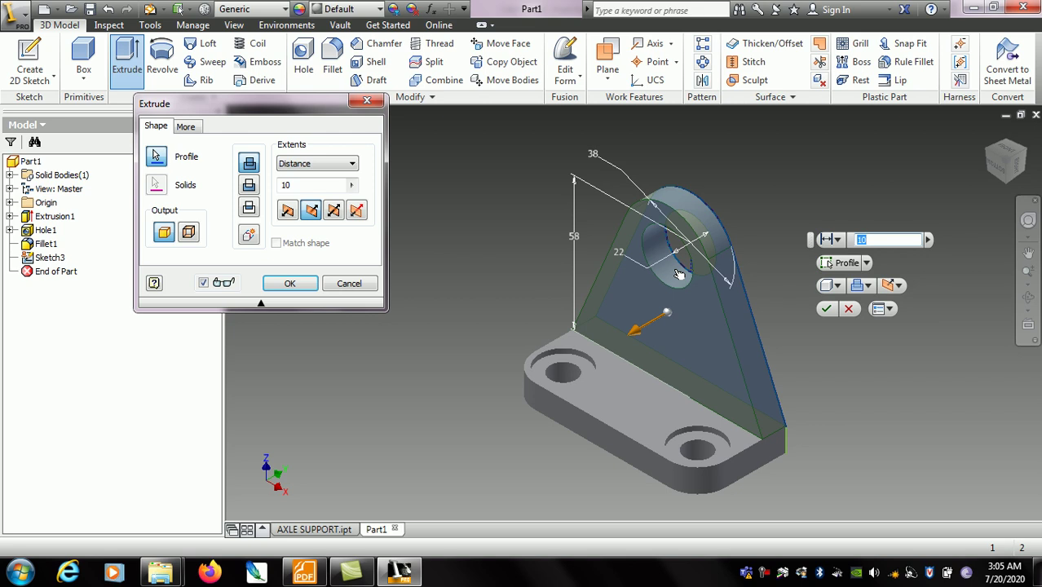
click(289, 283)
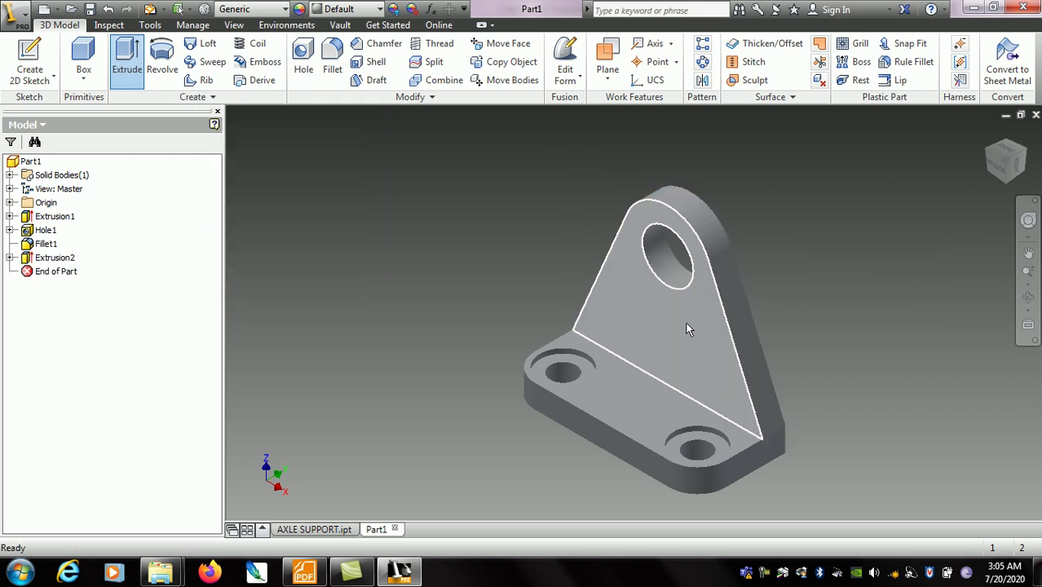
Step: Examine the extruded plate from different sides and check the side view in CASTER.pdf for the raised ring on its rear face
click(1028, 296)
drag(890, 311, 717, 350)
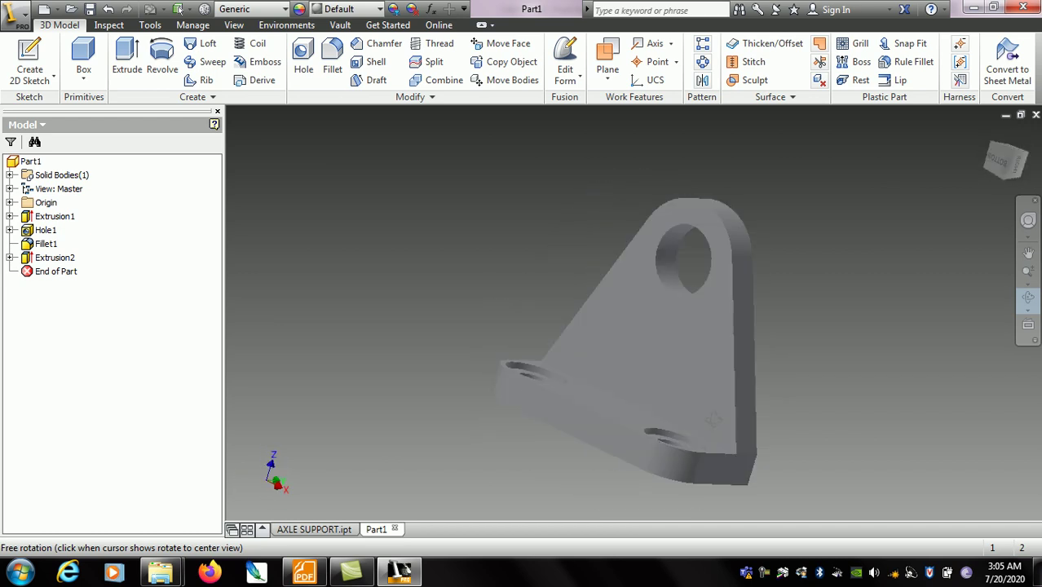
key(Escape)
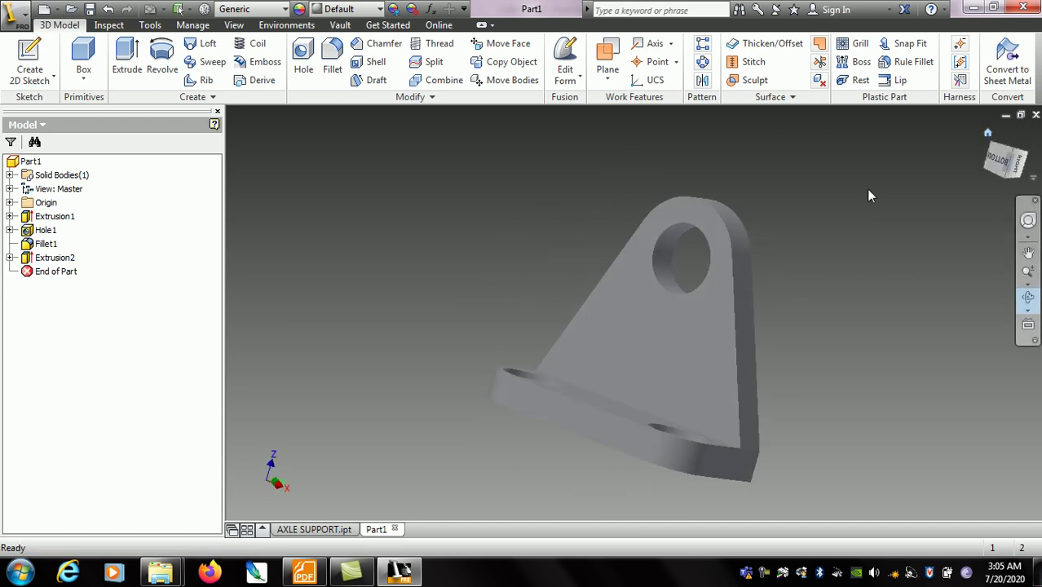
click(988, 136)
key(F4)
click(306, 574)
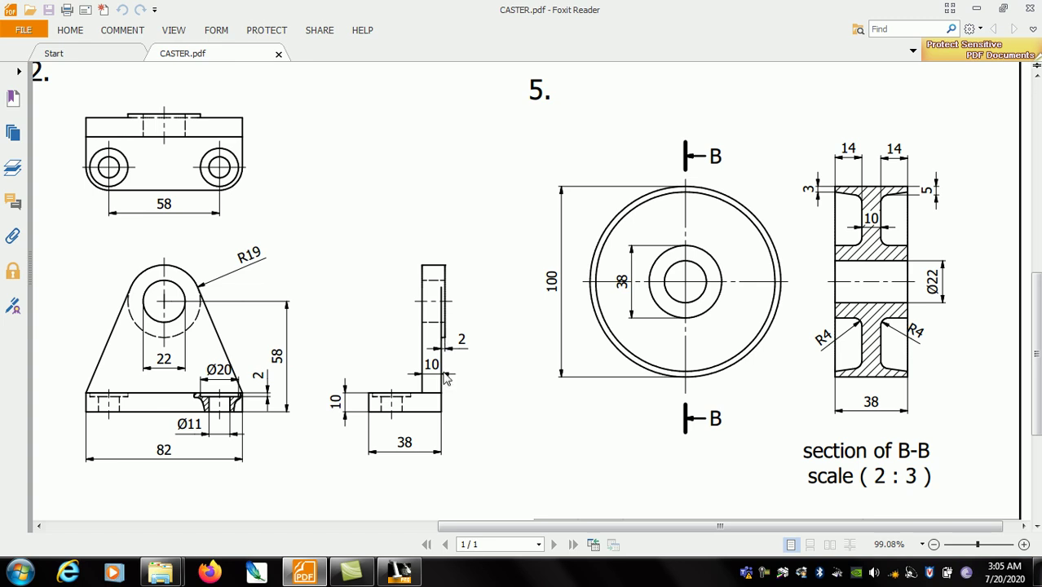
click(399, 572)
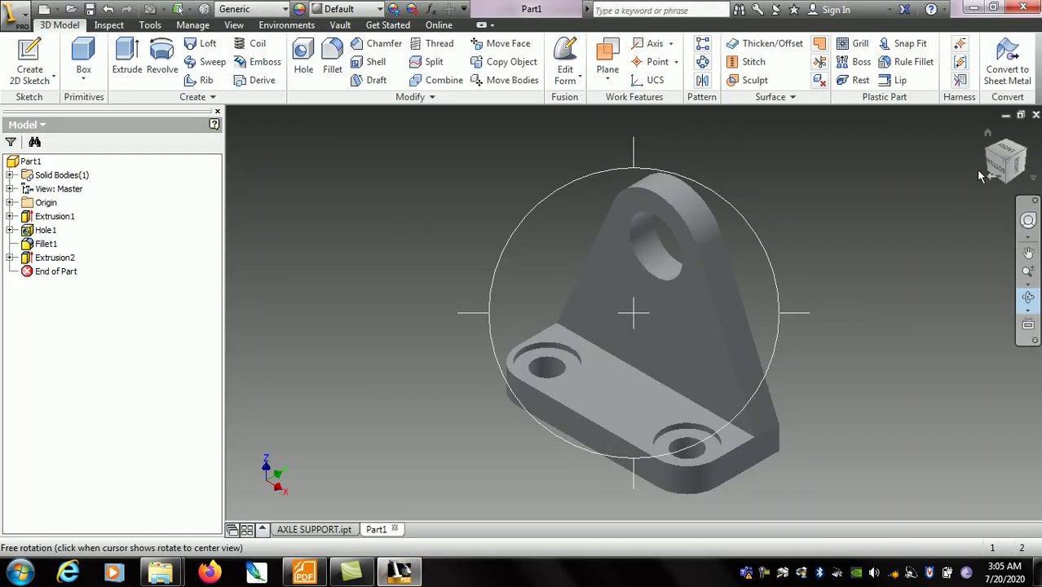
key(Escape)
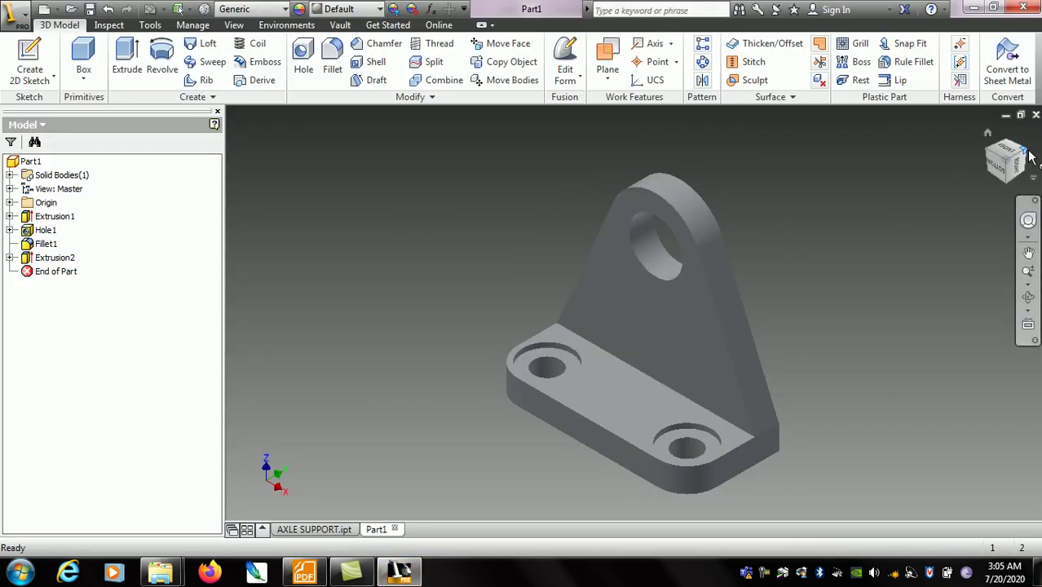
Step: Start a new 2D sketch on the upright plate's flat rear face, on the side away from the base's mounting holes
click(1014, 163)
key(F6)
click(29, 57)
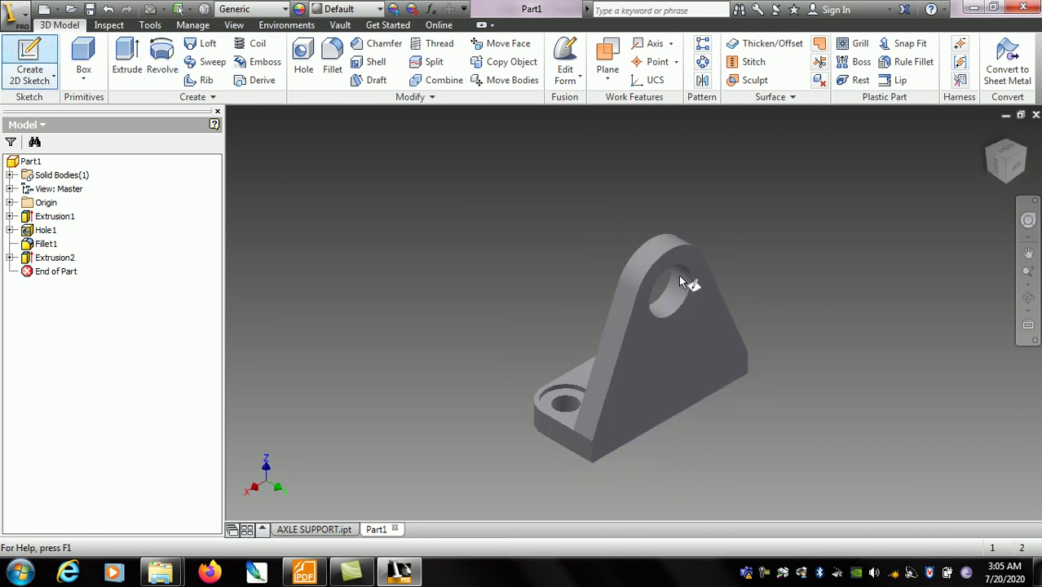
click(664, 336)
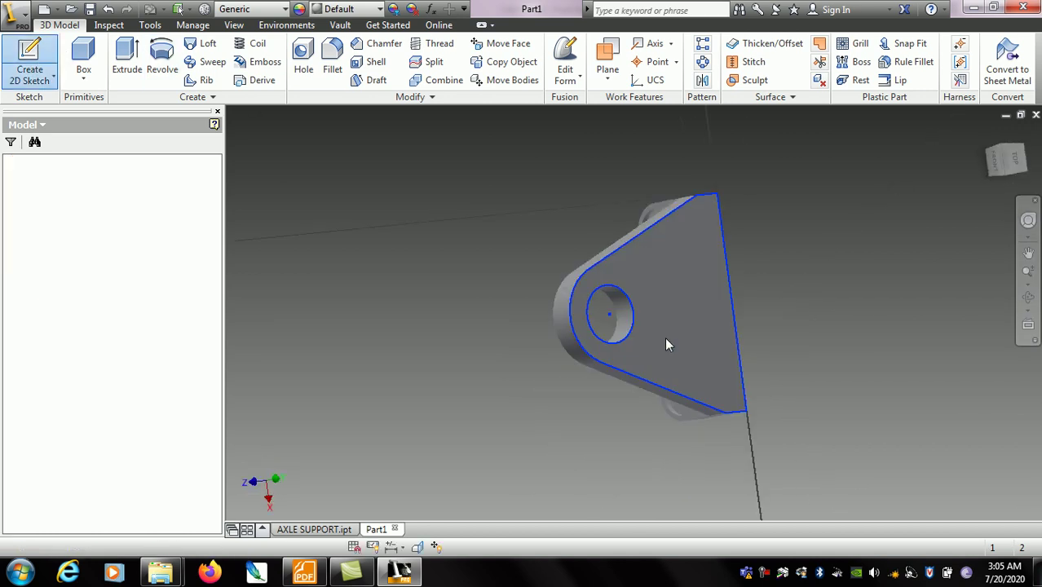
click(1027, 298)
mouse_move(636, 277)
mouse_down()
mouse_move(523, 293)
mouse_move(433, 352)
mouse_move(407, 464)
mouse_move(685, 383)
mouse_move(676, 415)
mouse_move(725, 457)
mouse_move(983, 209)
mouse_up()
click(1007, 160)
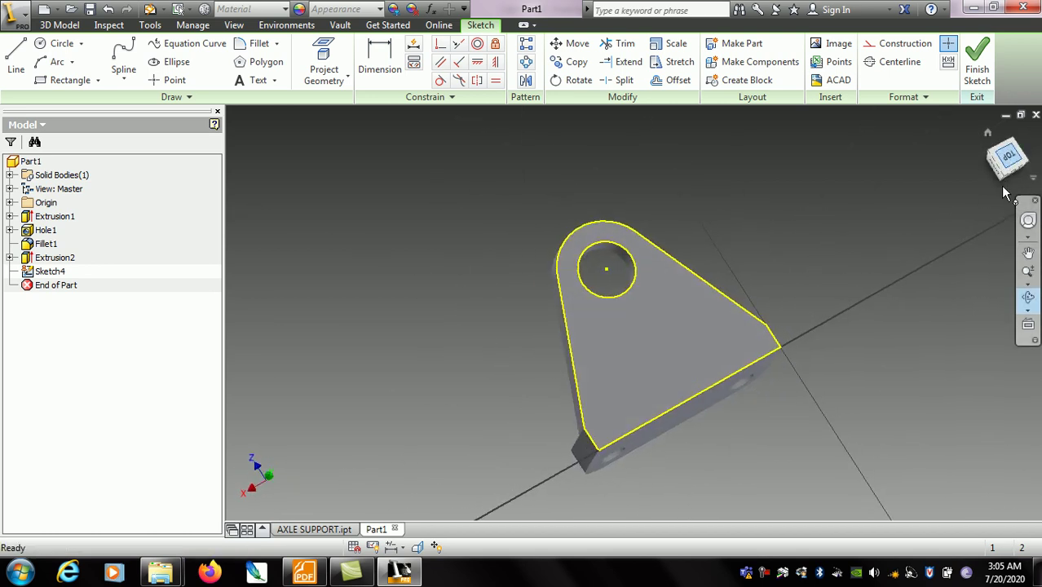
click(1028, 298)
right_click(851, 242)
click(692, 240)
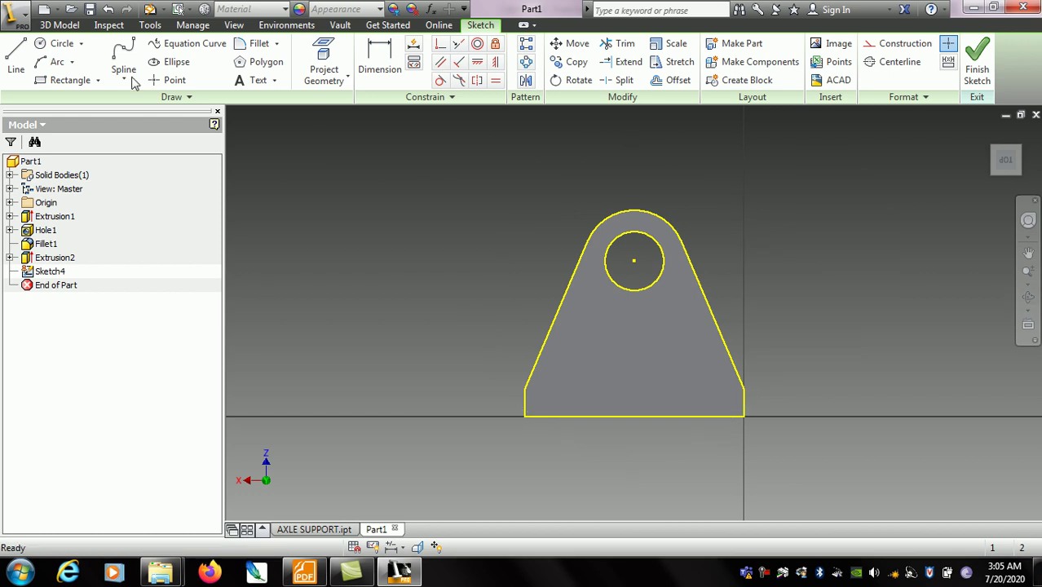
Step: Draw a 38 mm circle centred on the plate's hole and matching the rounded upper edge, and finish the sketch
click(60, 44)
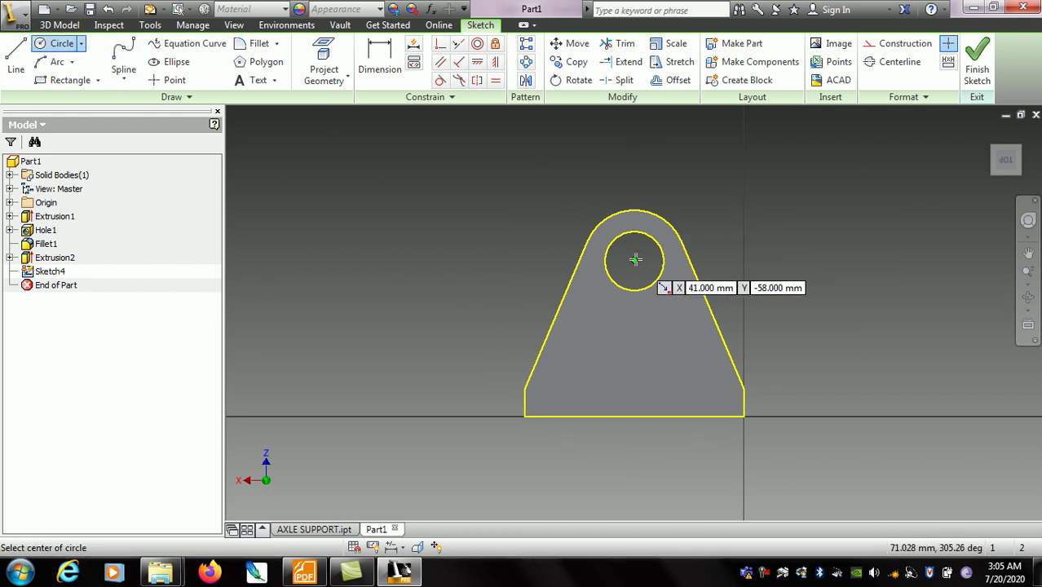
click(635, 260)
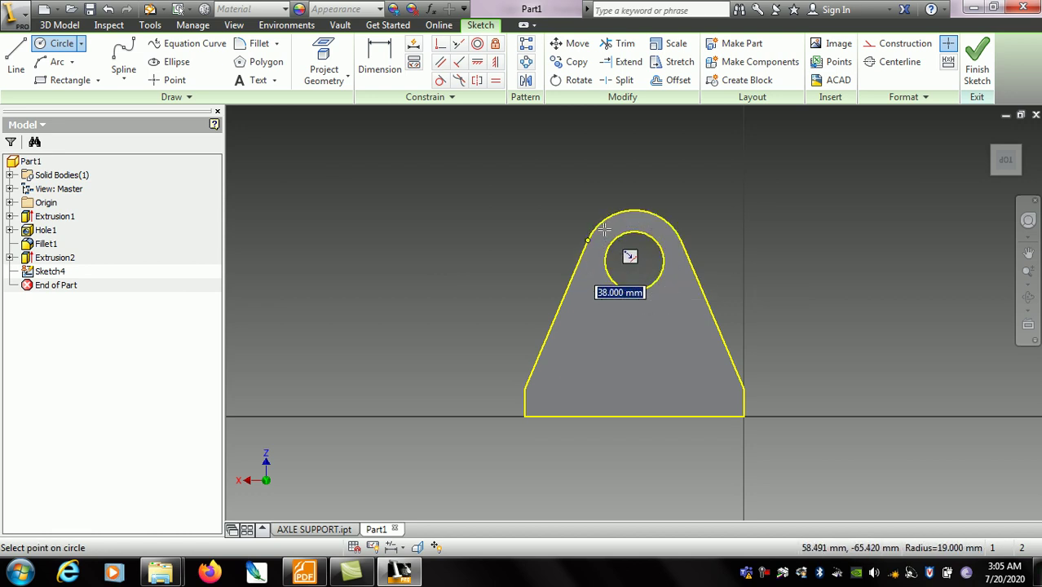
click(599, 222)
right_click(760, 195)
click(825, 199)
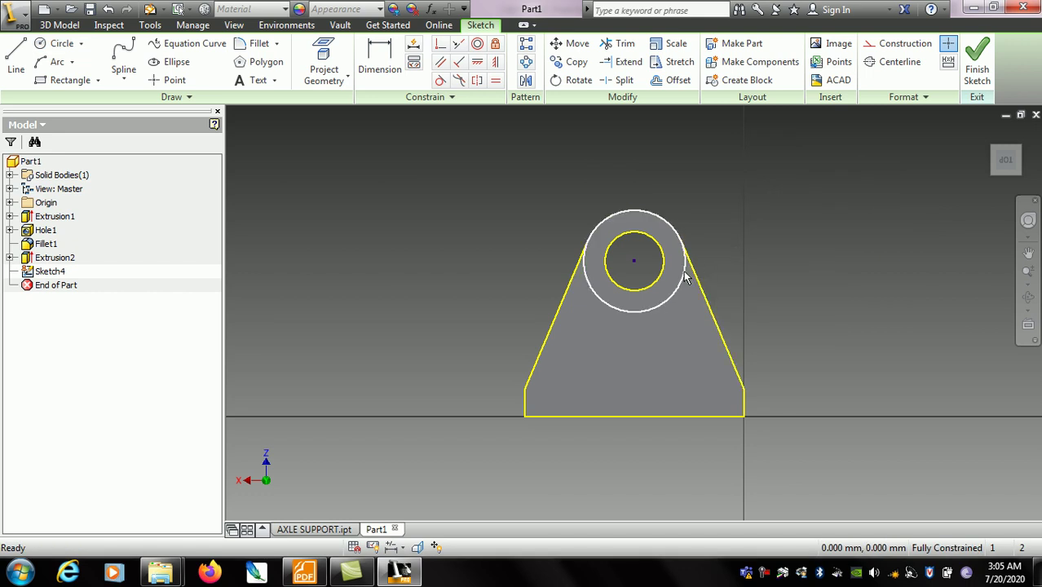
click(978, 75)
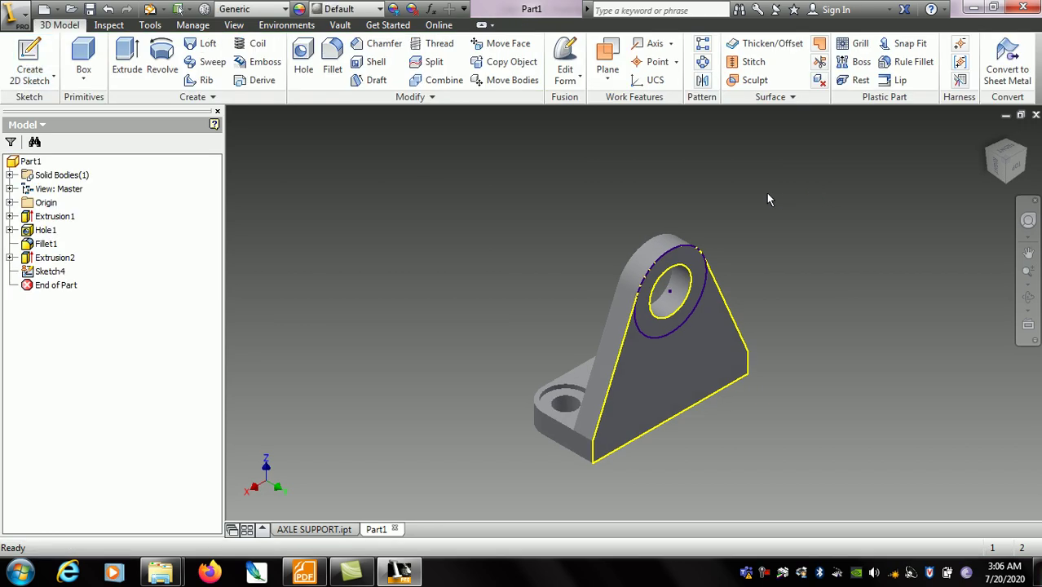
Step: Reopen the rear-face sketch and add a concentric circle coinciding with the edge of the 22 mm hole
right_click(64, 272)
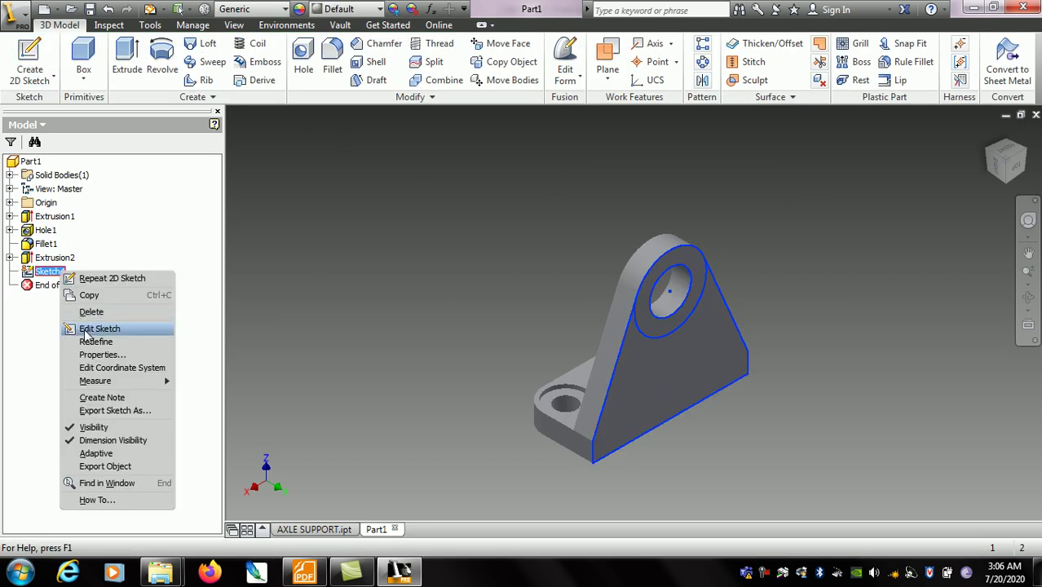
click(85, 327)
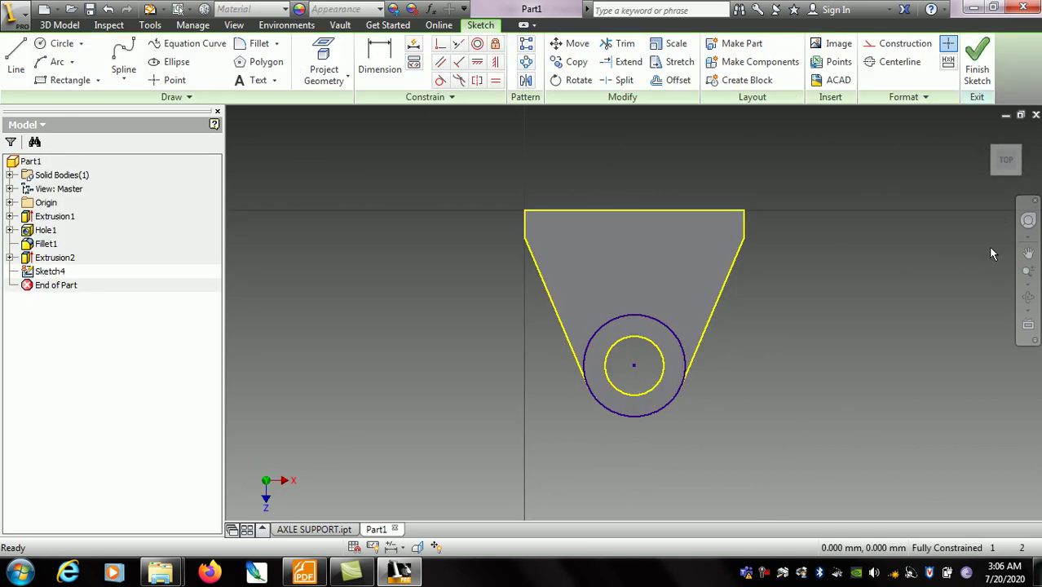
click(1028, 298)
drag(770, 309, 589, 286)
key(F5)
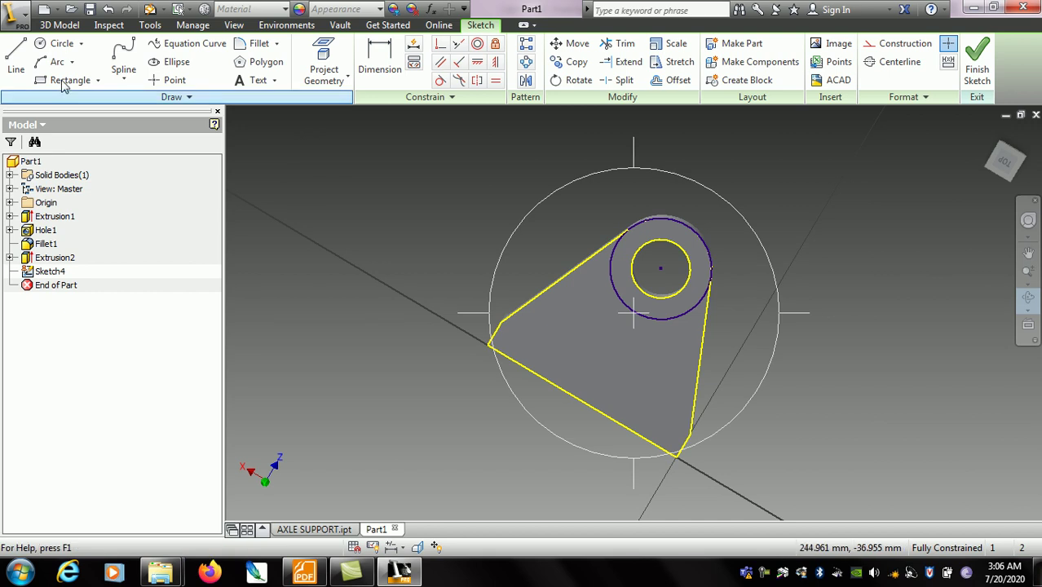
key(c)
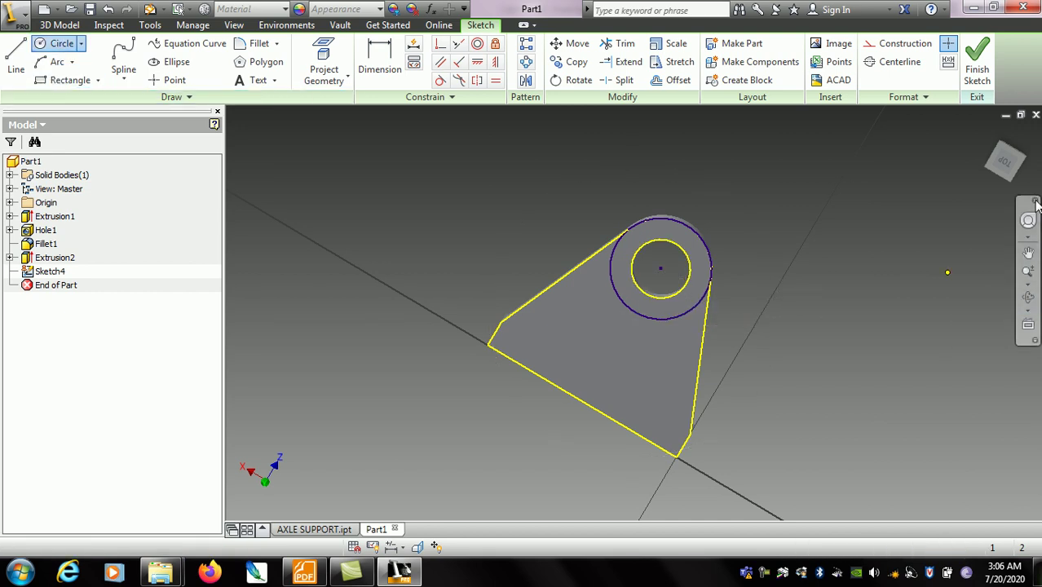
click(1006, 162)
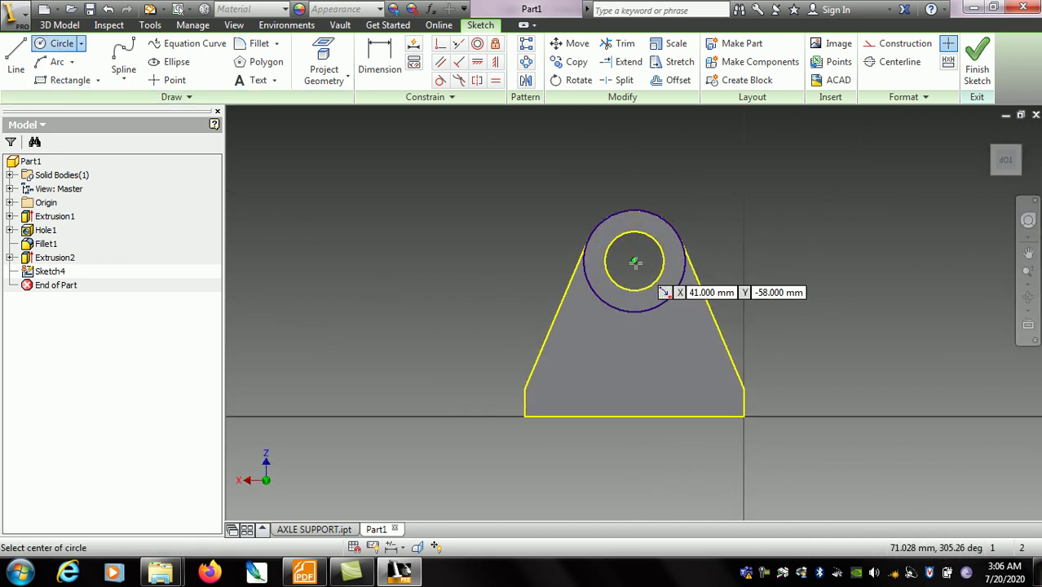
click(634, 258)
click(663, 262)
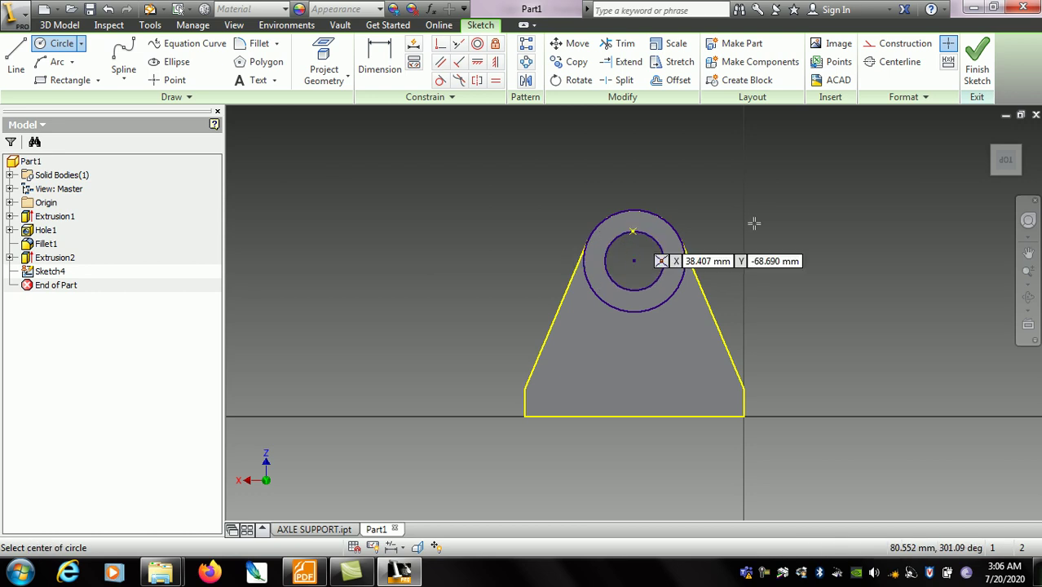
right_click(766, 219)
click(766, 210)
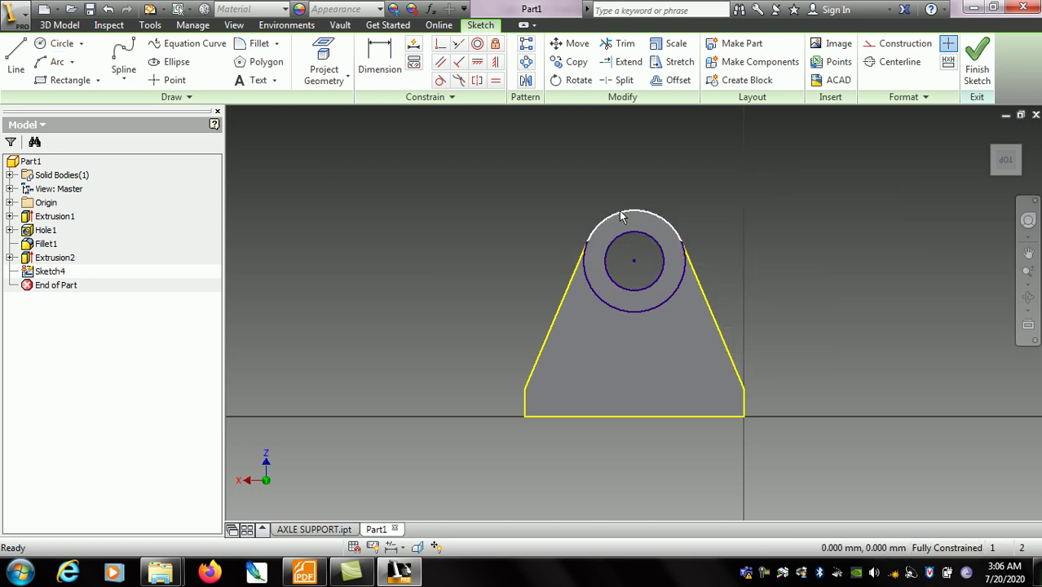
Step: Finish the sketch and extrude the ring between the two circles outward by 2 mm, using the offset given in CASTER.pdf
click(977, 61)
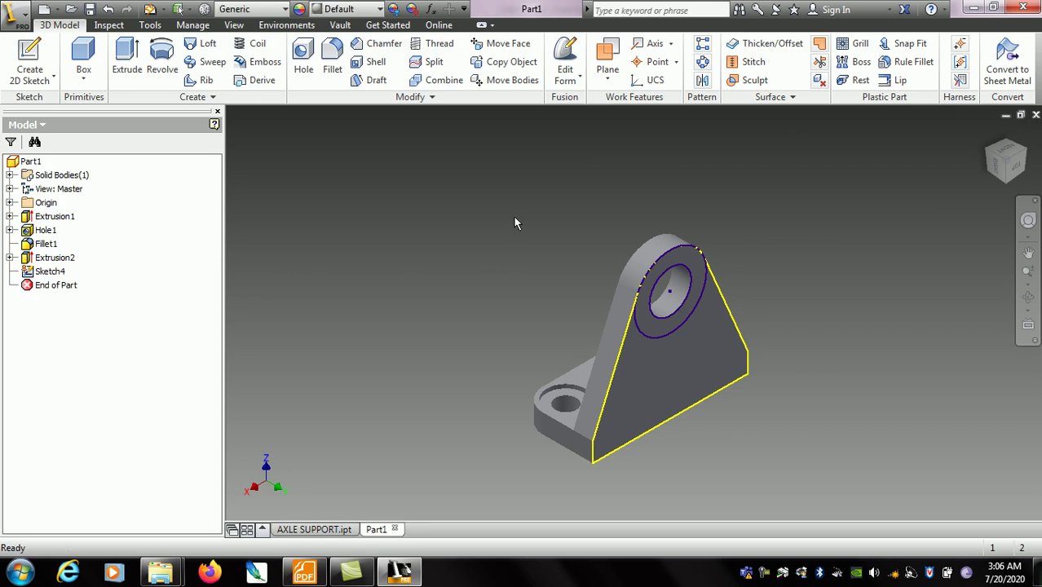
click(57, 273)
click(127, 55)
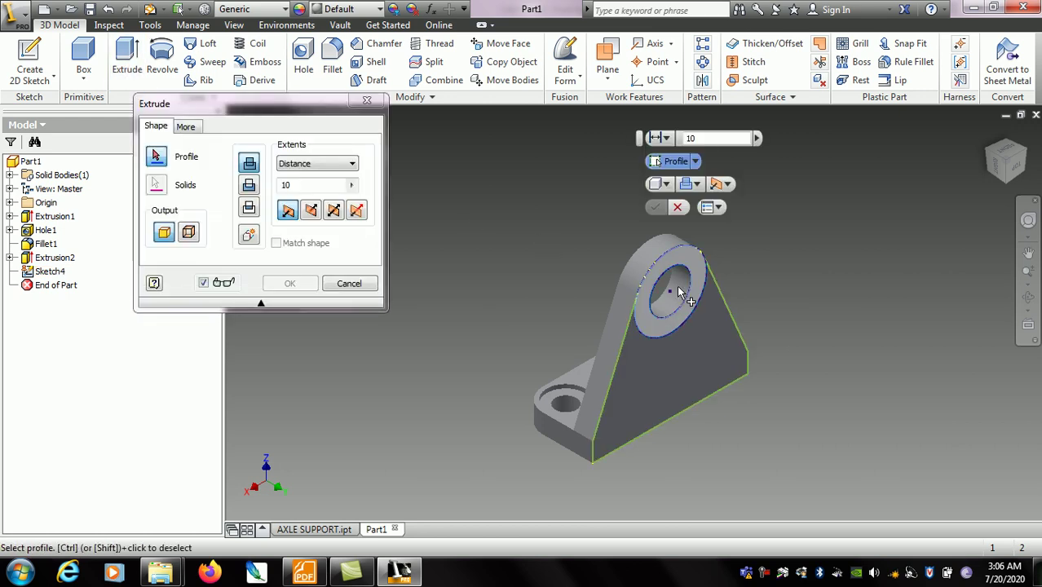
click(695, 266)
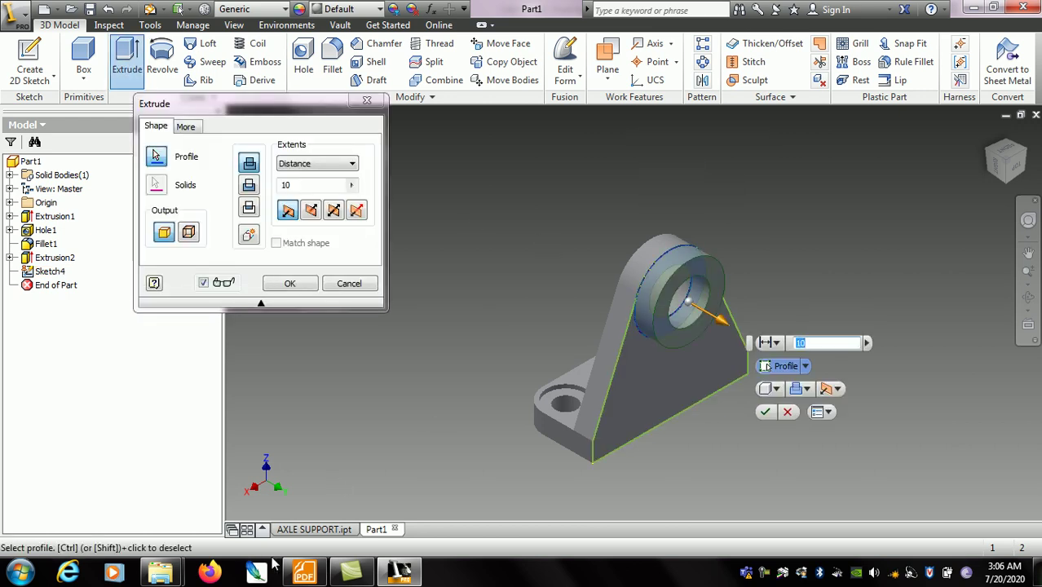
click(304, 572)
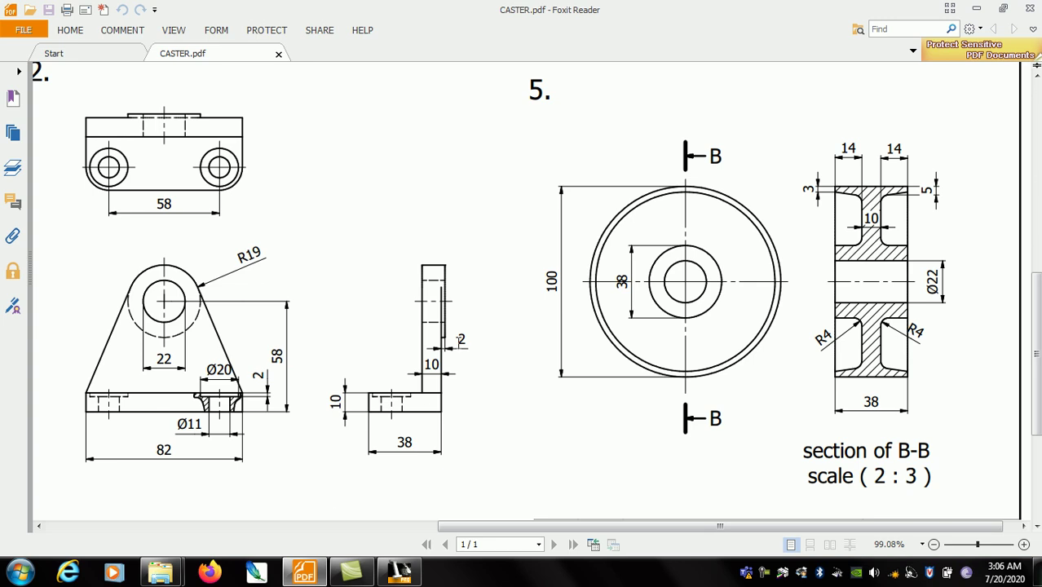
click(398, 572)
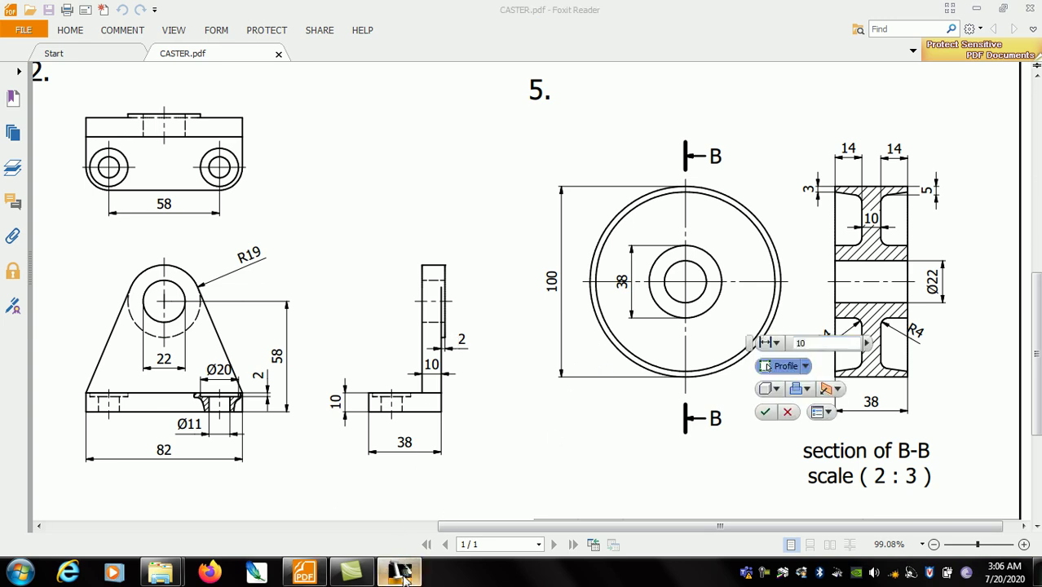
click(398, 573)
double_click(313, 185)
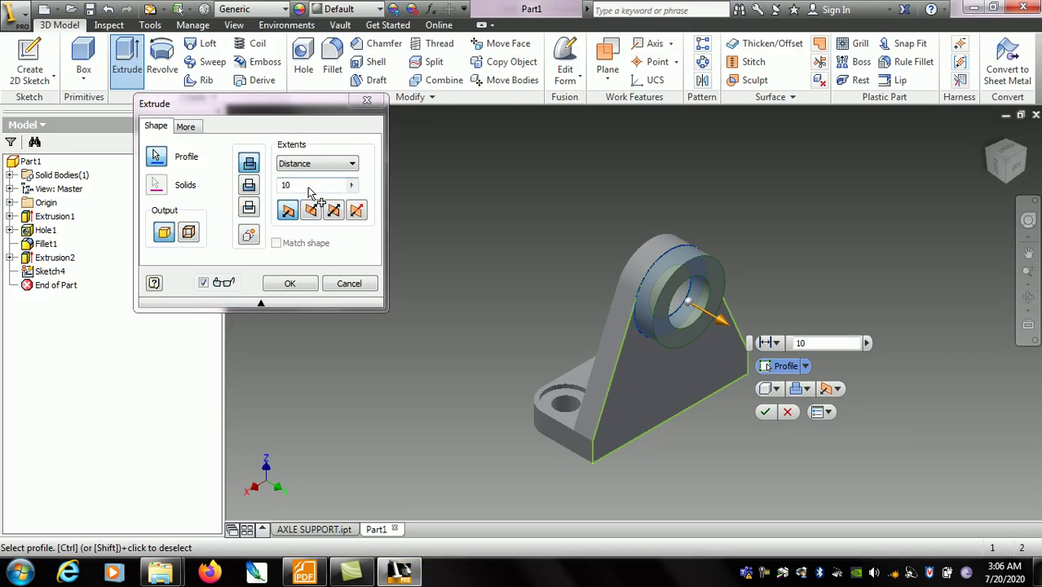
text(2)
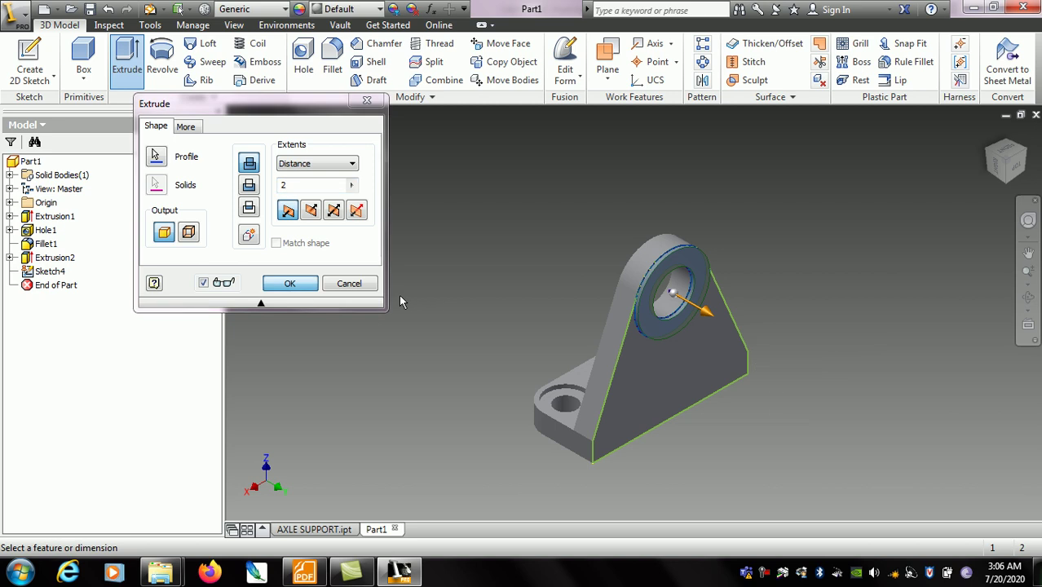
click(290, 284)
click(1028, 297)
drag(720, 320, 731, 282)
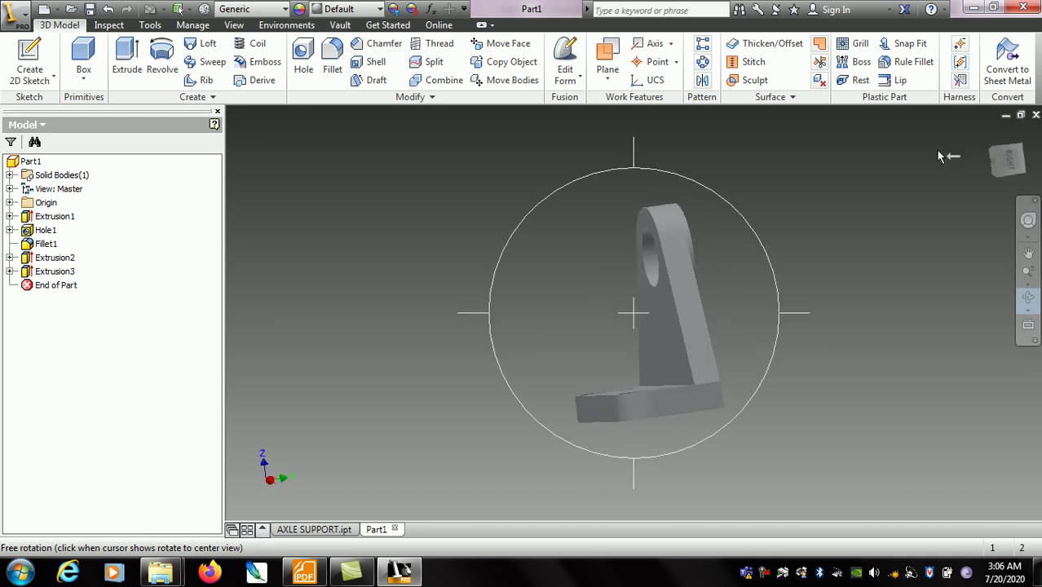
key(Escape)
click(987, 132)
key(F4)
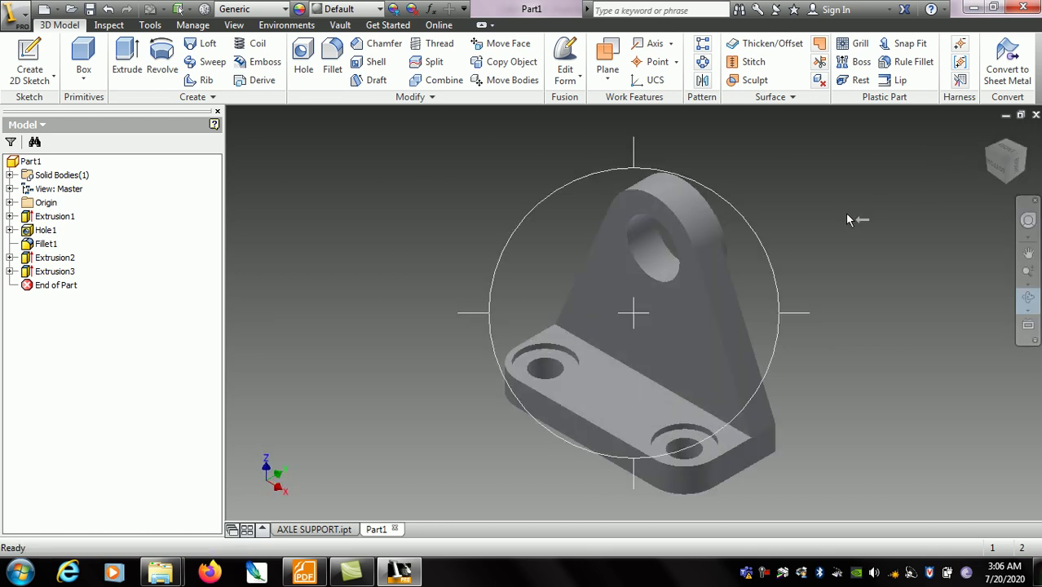
right_click(844, 215)
click(846, 256)
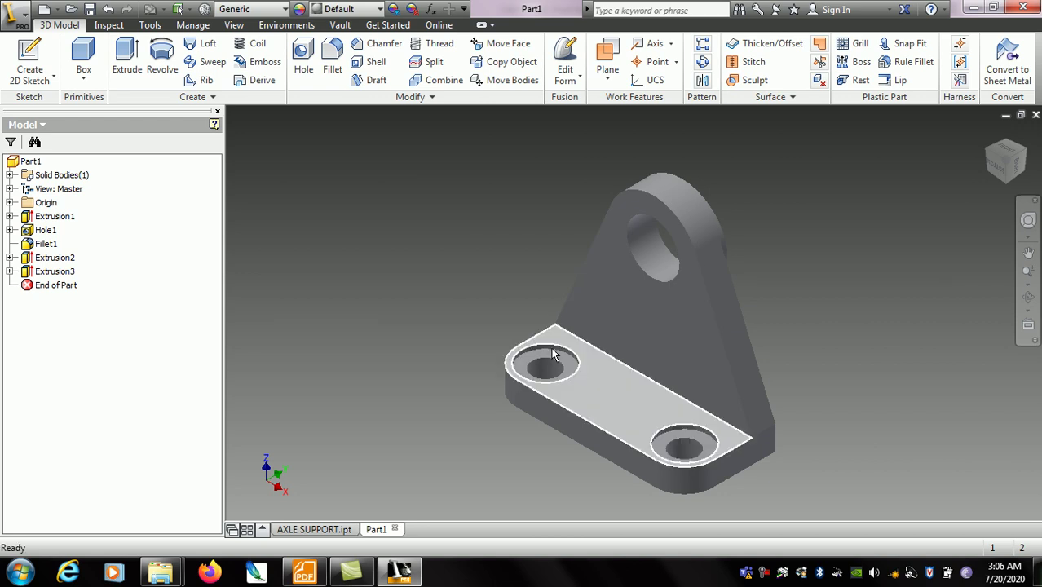
Step: Save the part as "Axle Support" in the CASTER folder, checking the part name against the parts list in CASTER.pdf in Foxit Reader
click(26, 14)
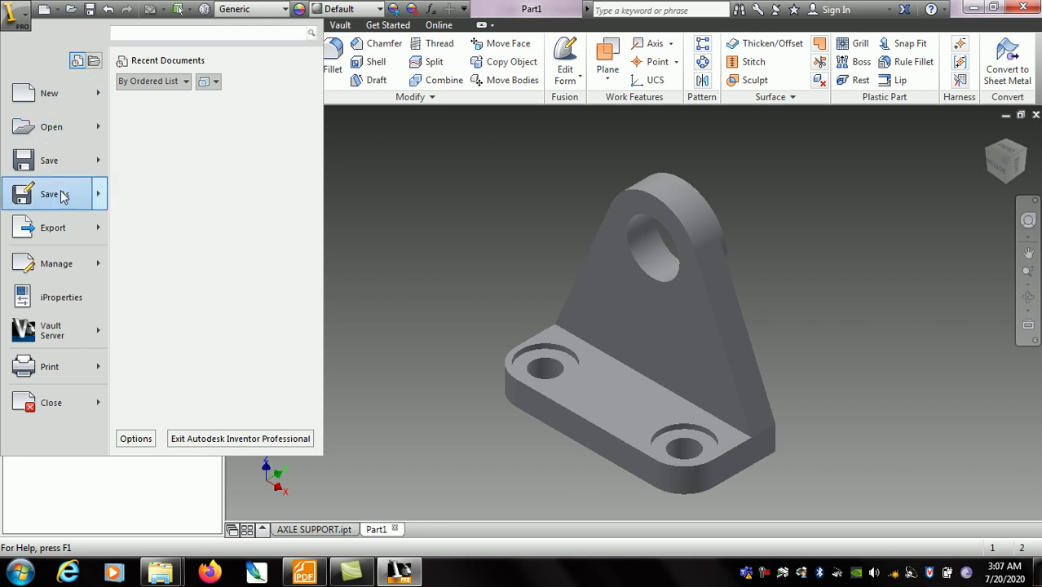
key(Escape)
key(ctrl+s)
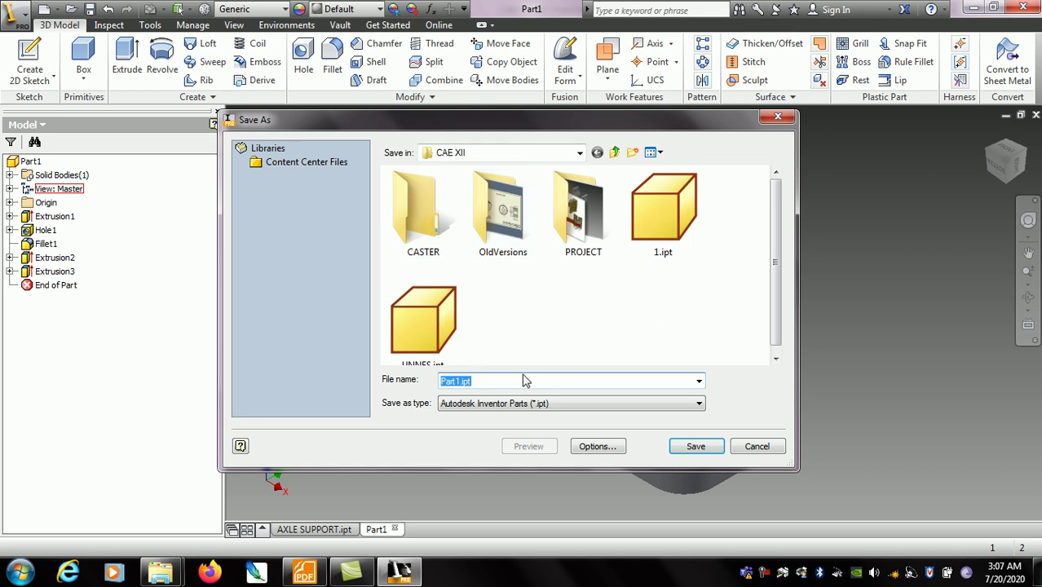
double_click(450, 257)
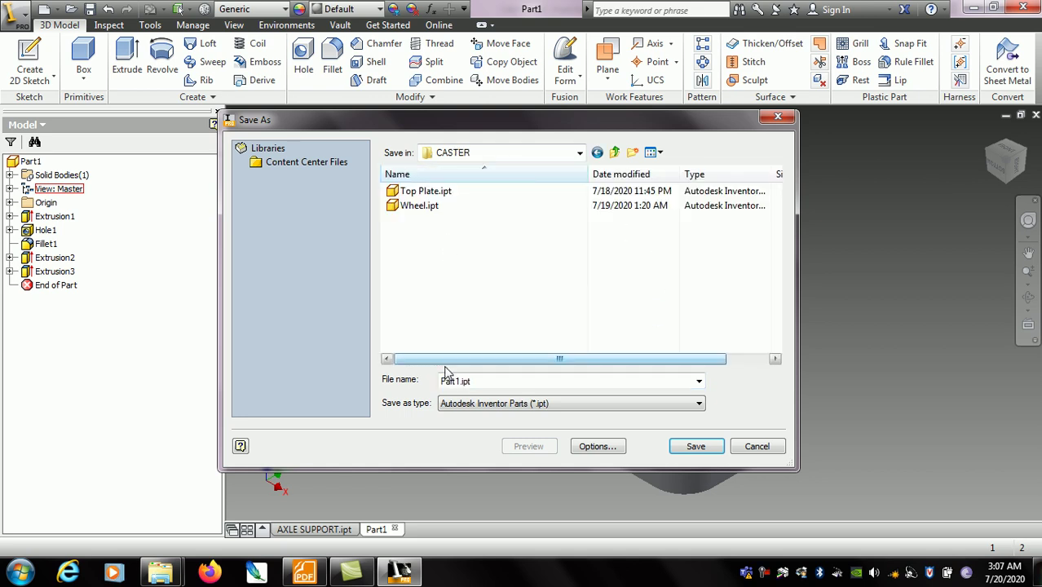
double_click(484, 381)
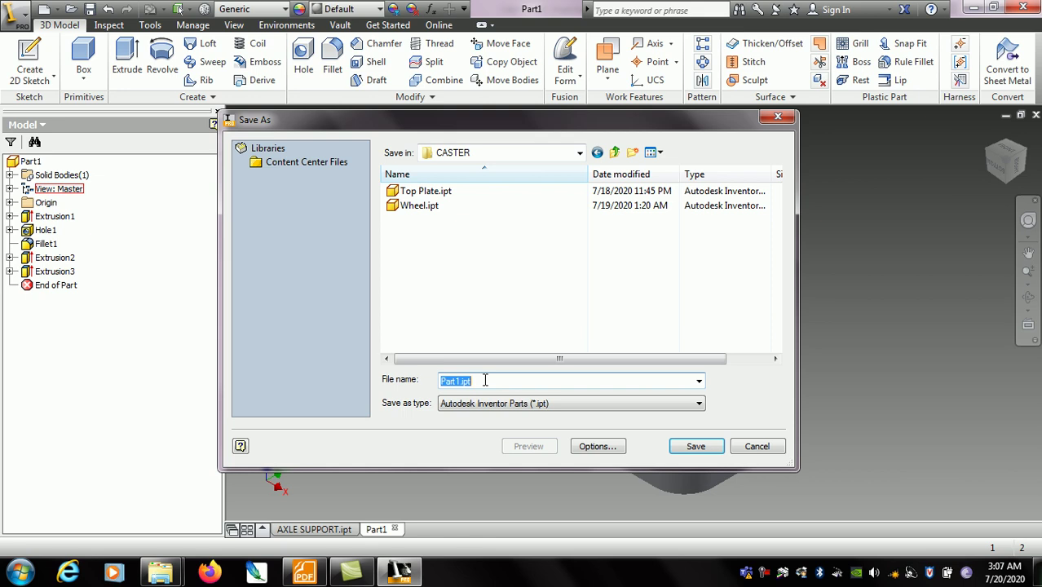
text(Axle Support)
click(303, 572)
drag(1027, 289, 1029, 373)
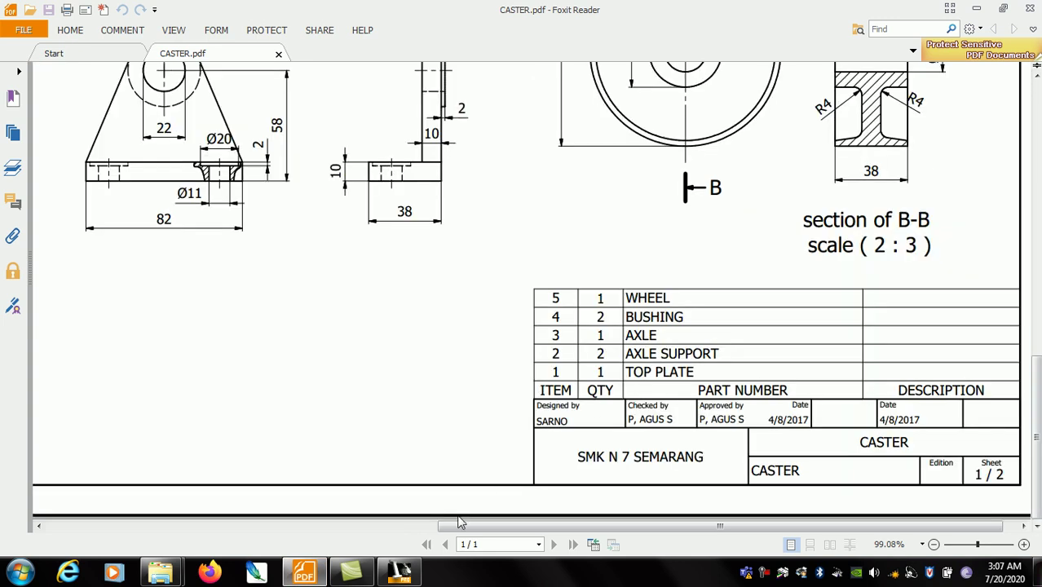
click(399, 572)
click(695, 448)
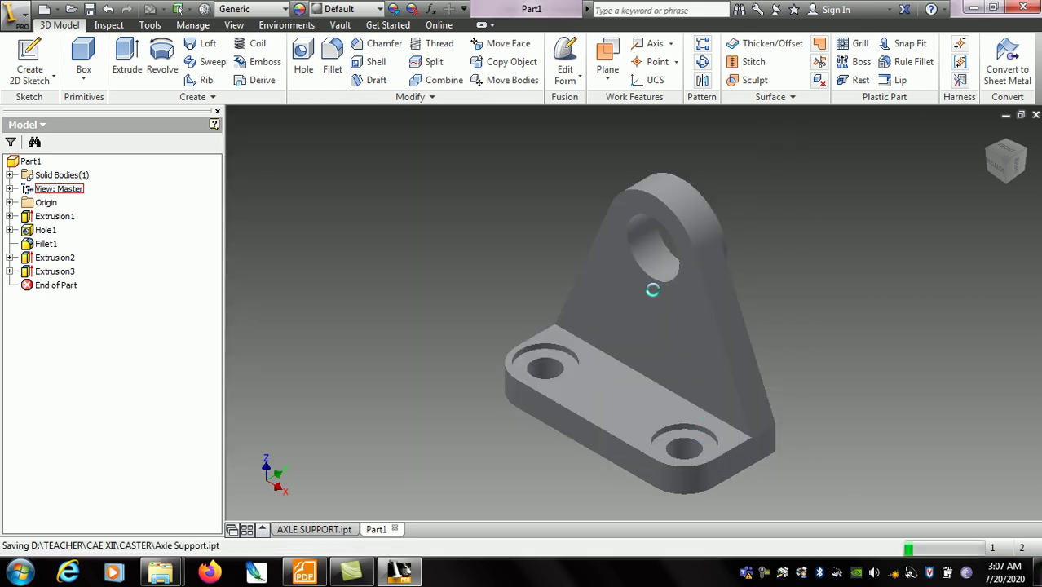